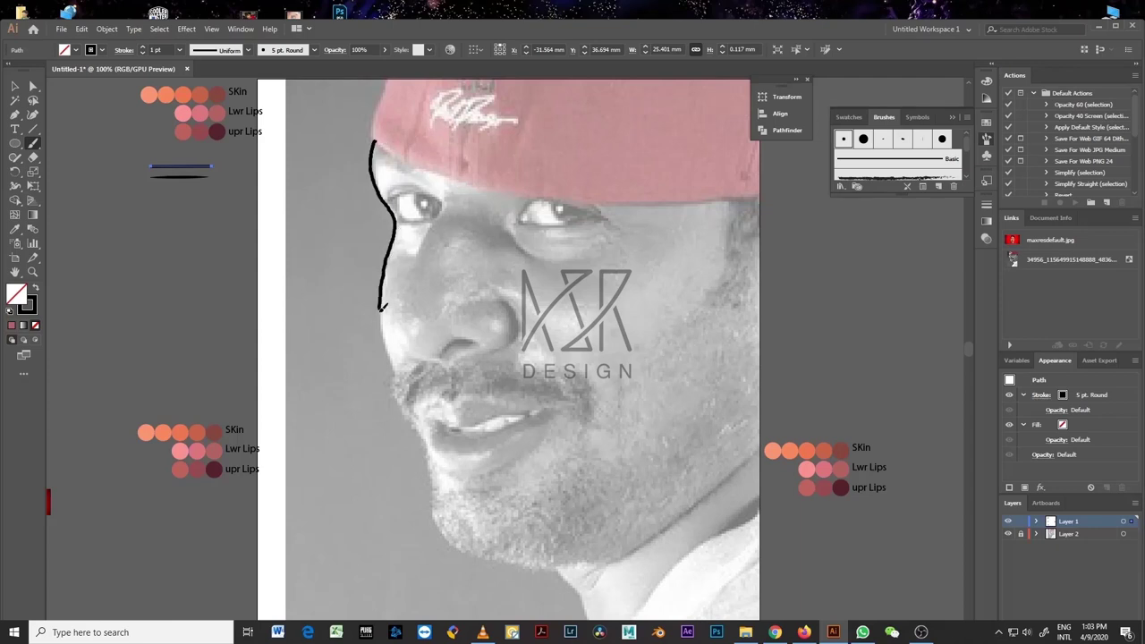
# Step: Brush black outlines along the jaw, cap edge and neck over the photo
pyautogui.scroll(-3, 560, 556)
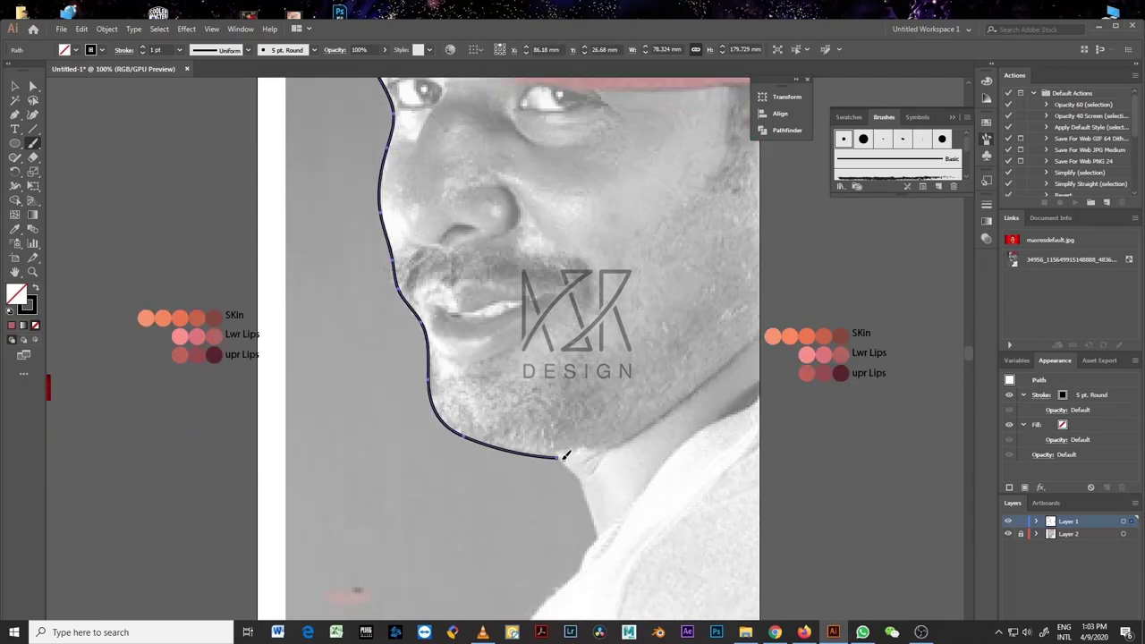
pyautogui.moveTo(565, 461); pyautogui.dragTo(758, 414)
pyautogui.scroll(7, 380, 265)
pyautogui.moveTo(380, 266)
pyautogui.mouseDown()
pyautogui.moveTo(388, 203)
pyautogui.moveTo(429, 292)
pyautogui.moveTo(767, 329)
pyautogui.mouseUp()
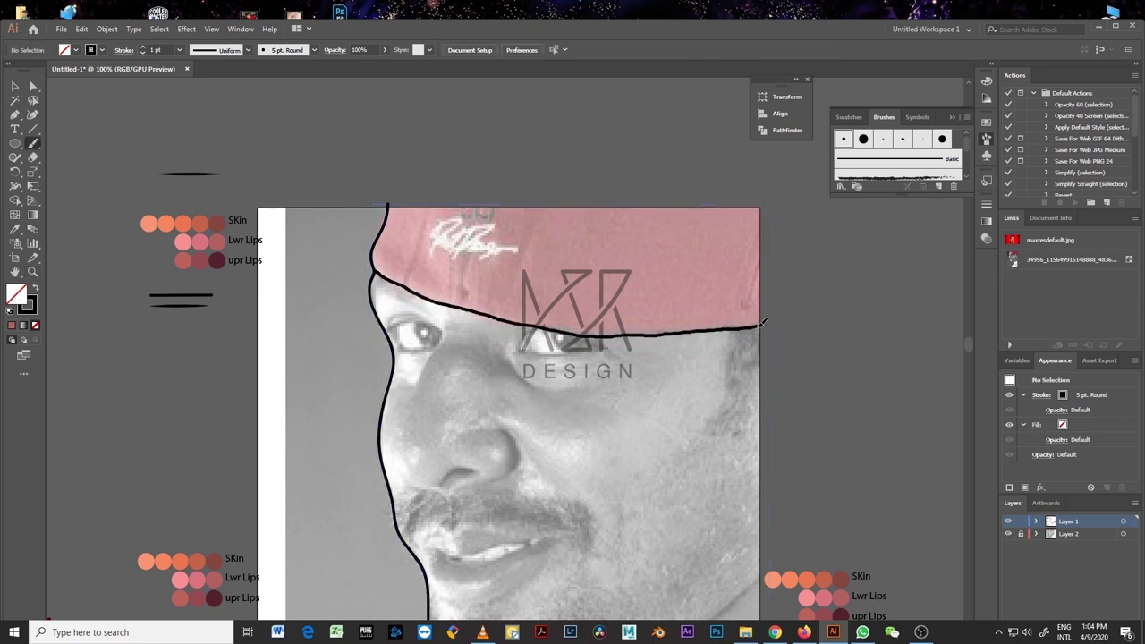
pyautogui.scroll(-5, 767, 329)
pyautogui.moveTo(601, 392); pyautogui.dragTo(496, 541)
pyautogui.moveTo(601, 550); pyautogui.dragTo(656, 407)
# Step: Zoom in and outline the left and right eyes
pyautogui.scroll(5, 655, 406)
pyautogui.hotkey('ctrl', '=')
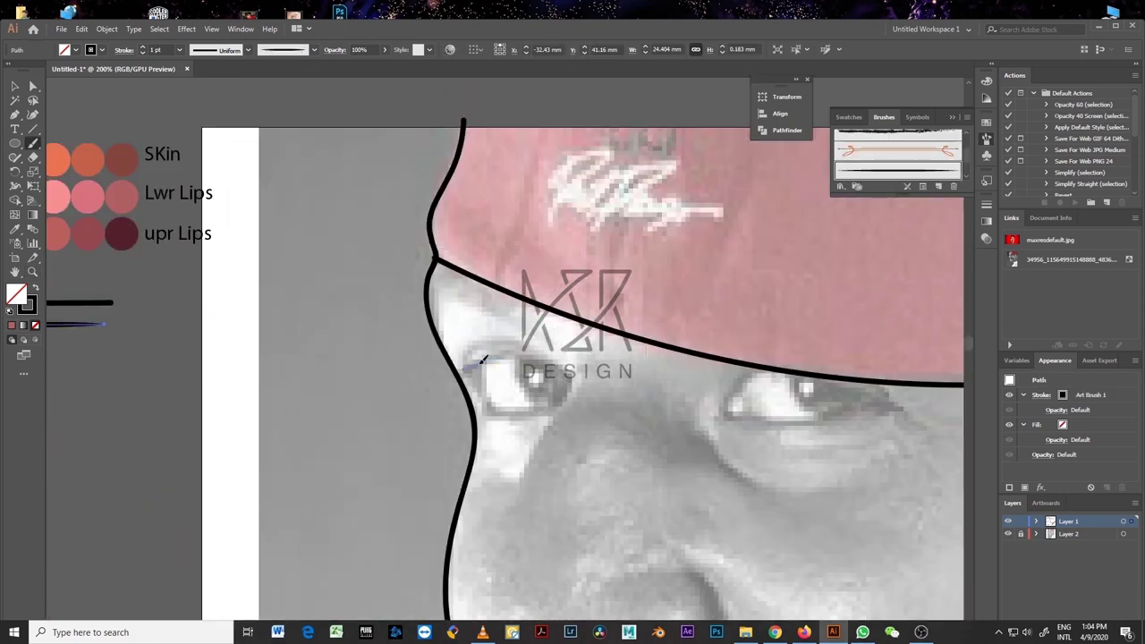
pyautogui.moveTo(465, 368); pyautogui.dragTo(556, 409)
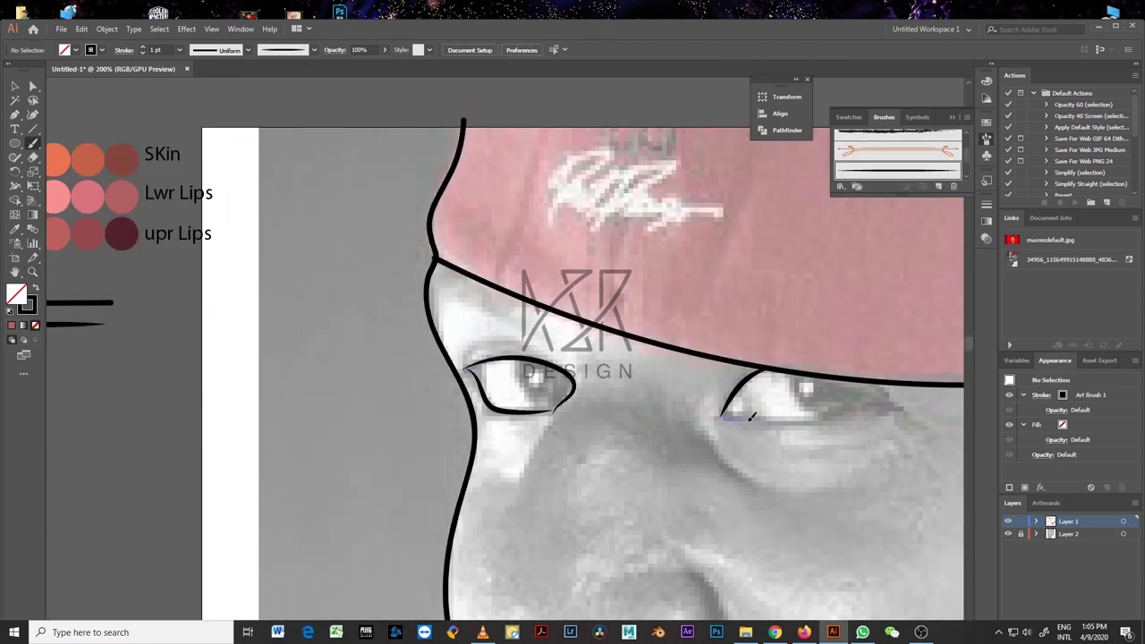
pyautogui.moveTo(733, 395); pyautogui.dragTo(726, 414)
# Step: Outline the nose and nostril with brush strokes
pyautogui.scroll(-3, 516, 434)
pyautogui.scroll(2, 516, 434)
pyautogui.scroll(-1, 516, 433)
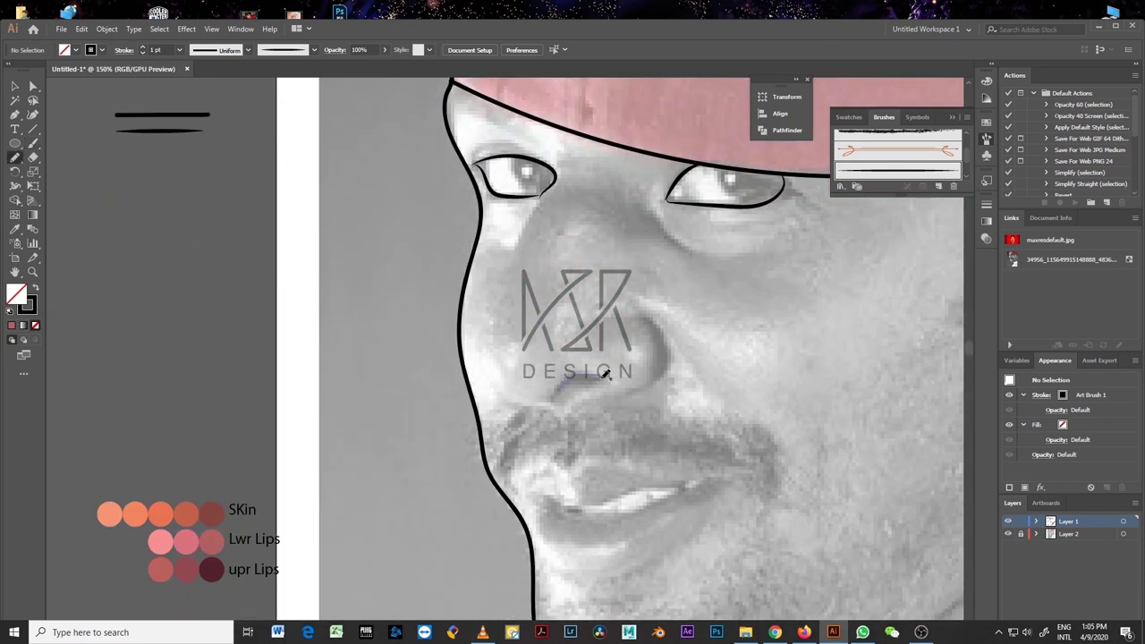
pyautogui.moveTo(603, 374); pyautogui.dragTo(565, 385)
pyautogui.moveTo(642, 313); pyautogui.dragTo(642, 391)
pyautogui.scroll(-3, 642, 390)
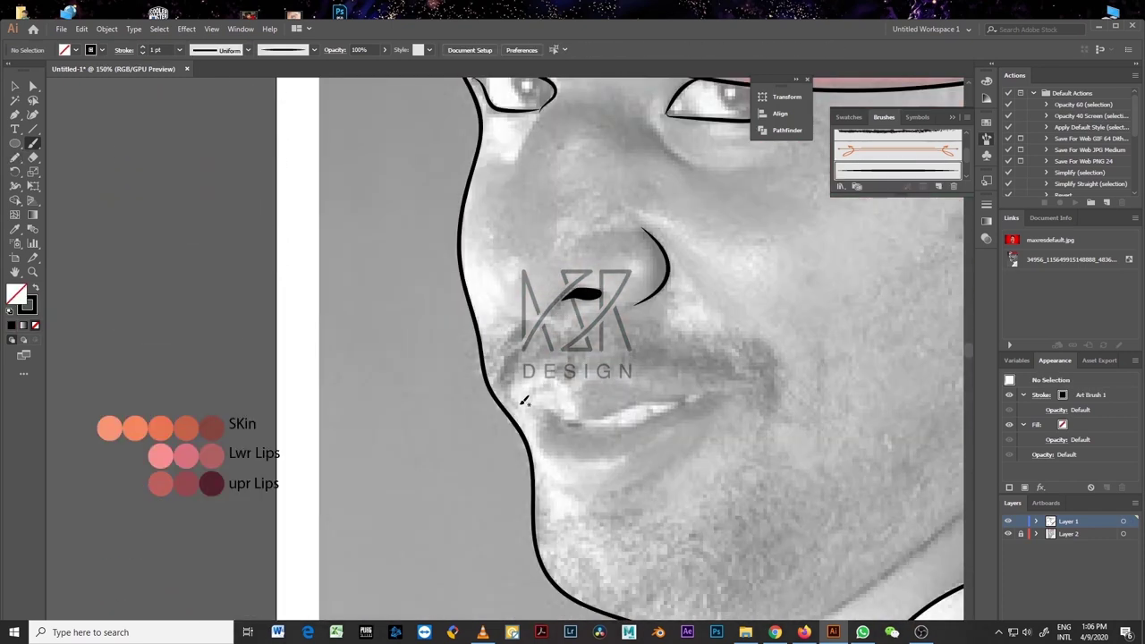
pyautogui.moveTo(545, 374); pyautogui.dragTo(720, 391)
# Step: Trace the upper lip, lower lip and inner lip line, and start the mustache hairs
pyautogui.moveTo(556, 376); pyautogui.dragTo(721, 390)
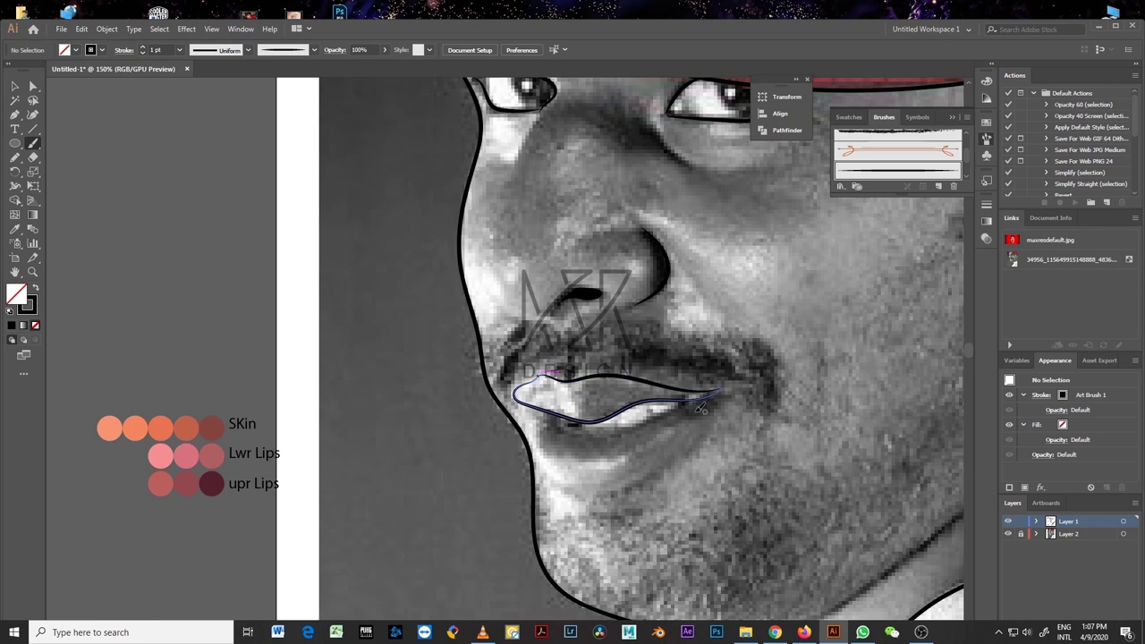
pyautogui.moveTo(525, 399); pyautogui.dragTo(720, 394)
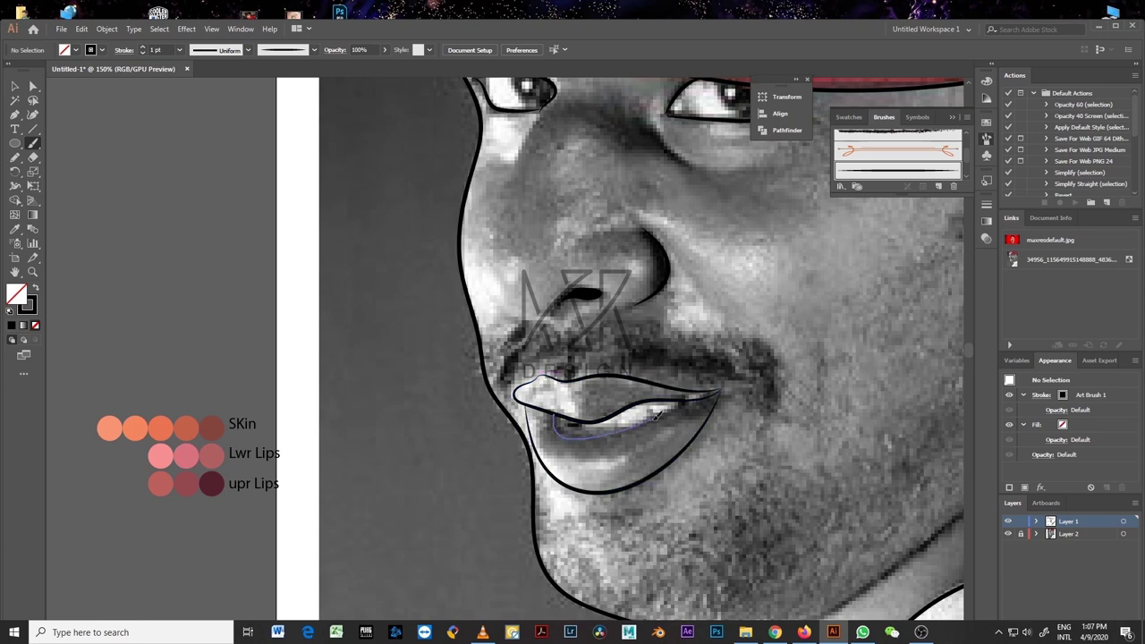
pyautogui.moveTo(654, 414); pyautogui.dragTo(671, 438)
pyautogui.scroll(3, 671, 438)
pyautogui.moveTo(507, 402)
pyautogui.mouseDown()
pyautogui.moveTo(517, 440)
pyautogui.moveTo(554, 429)
pyautogui.moveTo(506, 461)
pyautogui.moveTo(513, 467)
pyautogui.mouseUp()
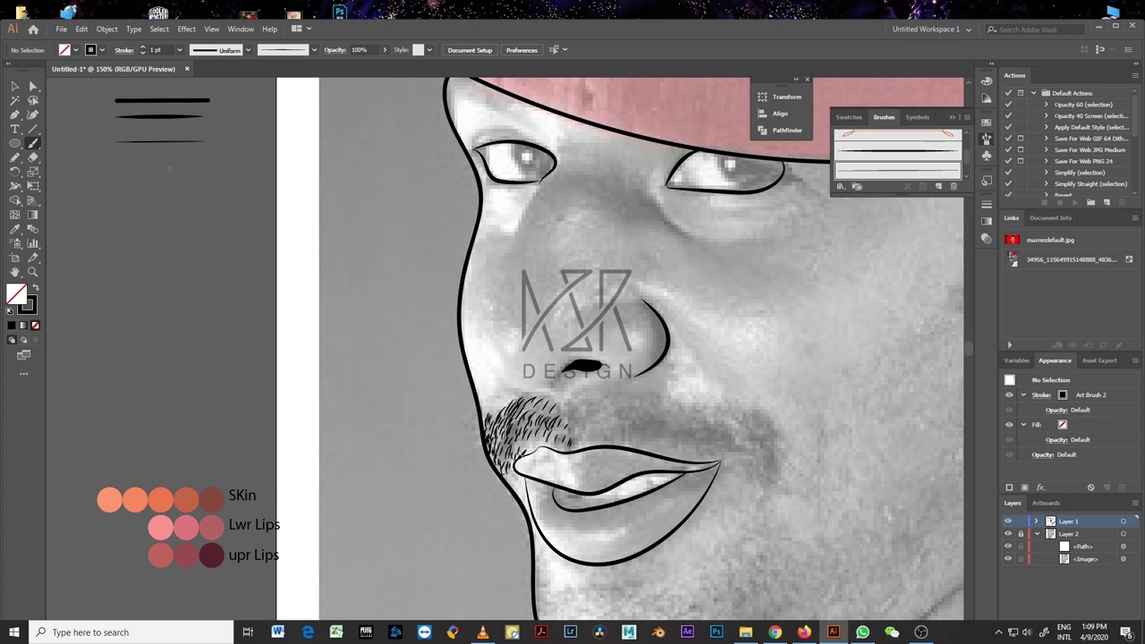
# Step: Hatch short hair strokes across the left side of the mustache
pyautogui.moveTo(538, 413)
pyautogui.mouseDown()
pyautogui.moveTo(526, 447)
pyautogui.moveTo(504, 460)
pyautogui.mouseUp()
pyautogui.moveTo(488, 408); pyautogui.dragTo(498, 438)
pyautogui.moveTo(522, 402)
pyautogui.mouseDown()
pyautogui.moveTo(536, 430)
pyautogui.moveTo(554, 428)
pyautogui.mouseUp()
pyautogui.moveTo(558, 422); pyautogui.dragTo(570, 434)
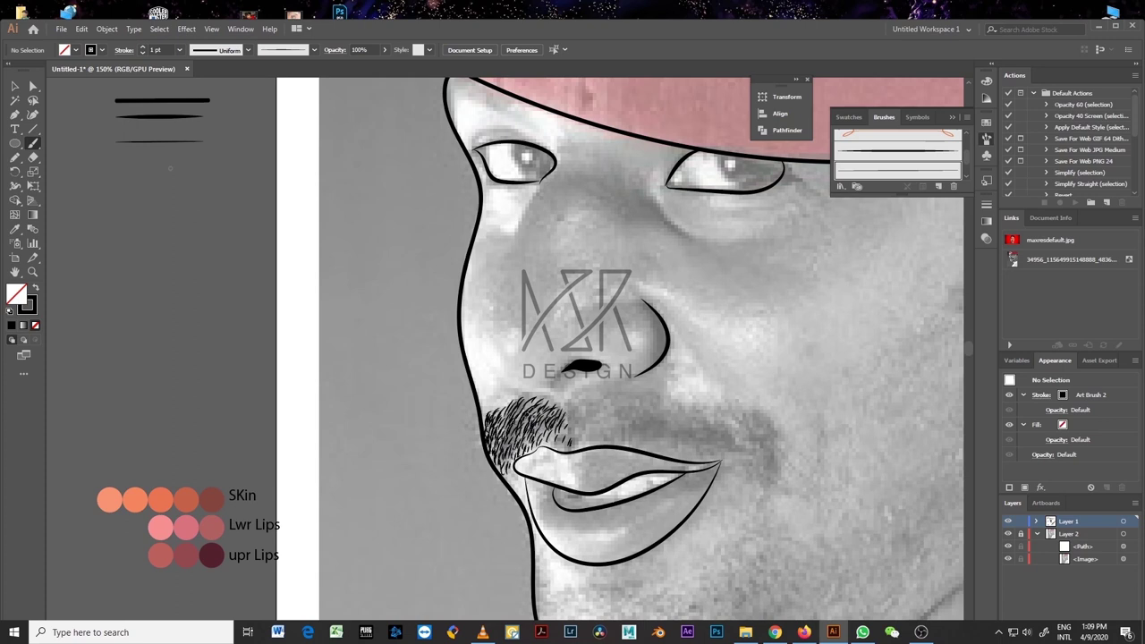
pyautogui.moveTo(516, 402); pyautogui.dragTo(529, 422)
pyautogui.moveTo(506, 433); pyautogui.dragTo(513, 447)
pyautogui.moveTo(553, 438); pyautogui.dragTo(572, 449)
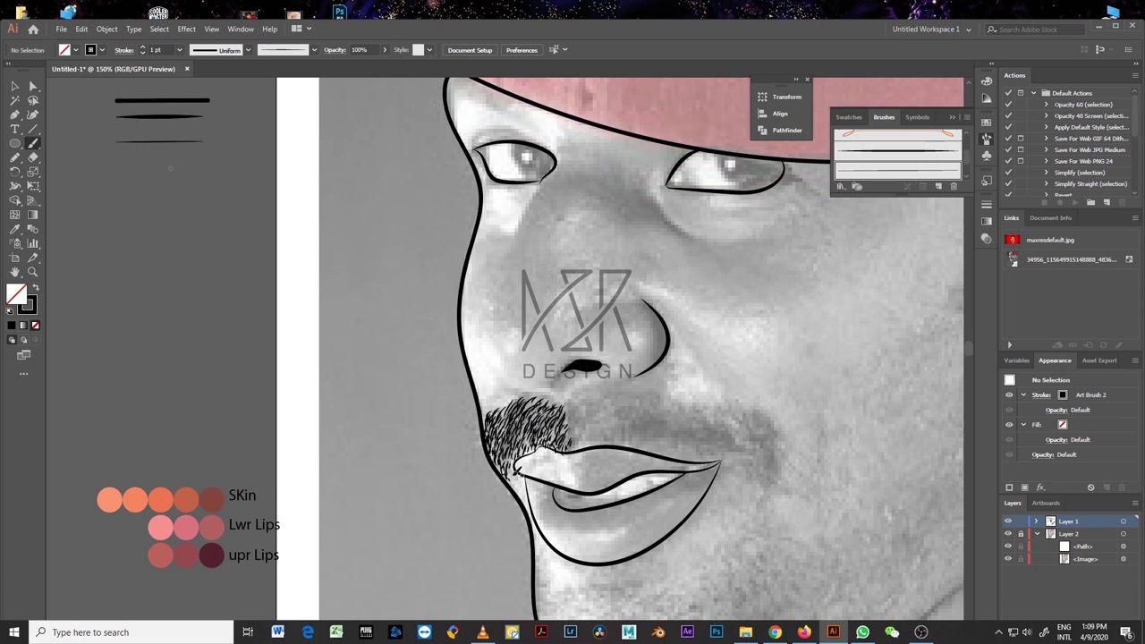
# Step: Fill the right side and the middle of the mustache with hair strokes
pyautogui.moveTo(703, 411); pyautogui.dragTo(714, 436)
pyautogui.moveTo(741, 413); pyautogui.dragTo(757, 447)
pyautogui.moveTo(687, 433); pyautogui.dragTo(707, 449)
pyautogui.moveTo(749, 417)
pyautogui.mouseDown()
pyautogui.moveTo(765, 447)
pyautogui.moveTo(739, 449)
pyautogui.moveTo(775, 472)
pyautogui.mouseUp()
pyautogui.moveTo(581, 412); pyautogui.dragTo(598, 429)
pyautogui.moveTo(617, 420)
pyautogui.mouseDown()
pyautogui.moveTo(643, 438)
pyautogui.moveTo(680, 440)
pyautogui.mouseUp()
pyautogui.moveTo(707, 426); pyautogui.dragTo(775, 467)
# Step: Thicken the mustache centre with dense extra hair strokes
pyautogui.moveTo(577, 406); pyautogui.dragTo(583, 446)
pyautogui.moveTo(614, 401)
pyautogui.mouseDown()
pyautogui.moveTo(707, 456)
pyautogui.moveTo(691, 451)
pyautogui.mouseUp()
pyautogui.moveTo(651, 416)
pyautogui.mouseDown()
pyautogui.moveTo(669, 447)
pyautogui.moveTo(688, 442)
pyautogui.mouseUp()
pyautogui.moveTo(683, 419); pyautogui.dragTo(698, 442)
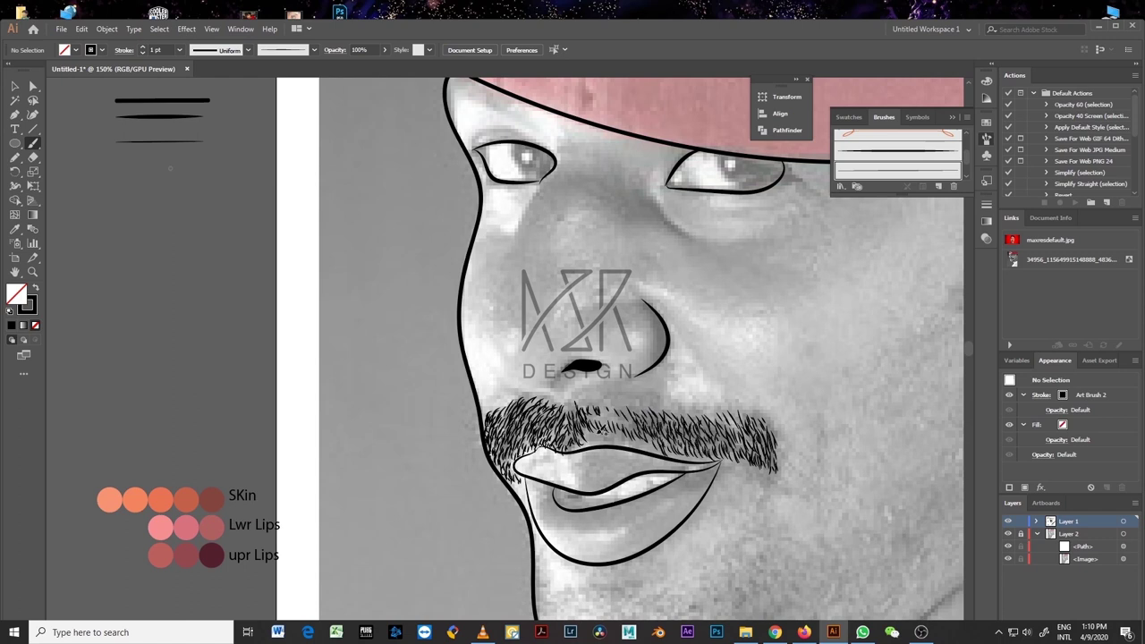
pyautogui.moveTo(583, 426); pyautogui.dragTo(604, 445)
pyautogui.moveTo(628, 428); pyautogui.dragTo(651, 451)
pyautogui.moveTo(549, 403); pyautogui.dragTo(572, 413)
pyautogui.moveTo(587, 399); pyautogui.dragTo(637, 417)
pyautogui.moveTo(656, 408); pyautogui.dragTo(696, 422)
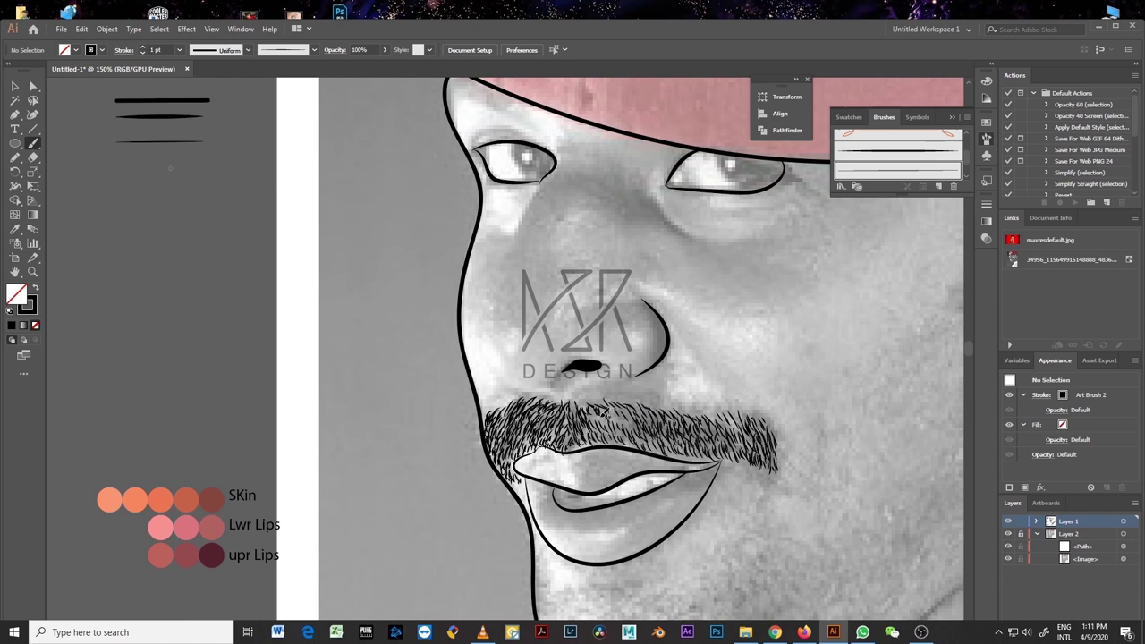
pyautogui.moveTo(597, 406)
pyautogui.mouseDown()
pyautogui.moveTo(631, 428)
pyautogui.moveTo(590, 447)
pyautogui.moveTo(667, 414)
pyautogui.mouseUp()
# Step: Add hairs below the mustache's right end, chin stubble, and dark strokes on the right temple
pyautogui.scroll(-2, 671, 412)
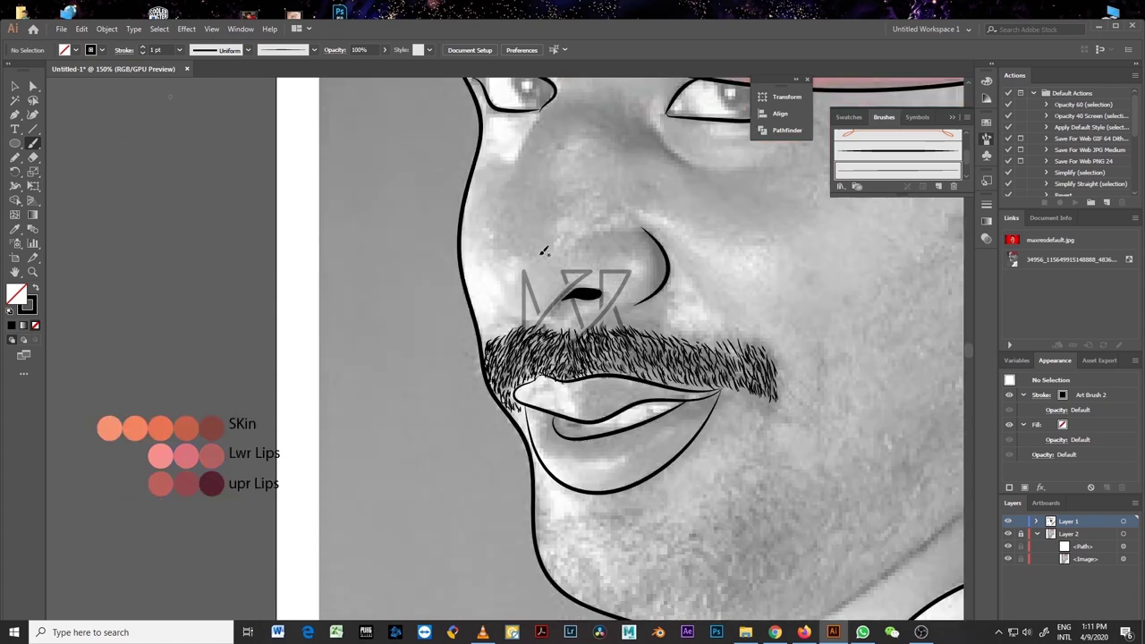
pyautogui.moveTo(769, 393); pyautogui.dragTo(775, 431)
pyautogui.moveTo(767, 428); pyautogui.dragTo(747, 467)
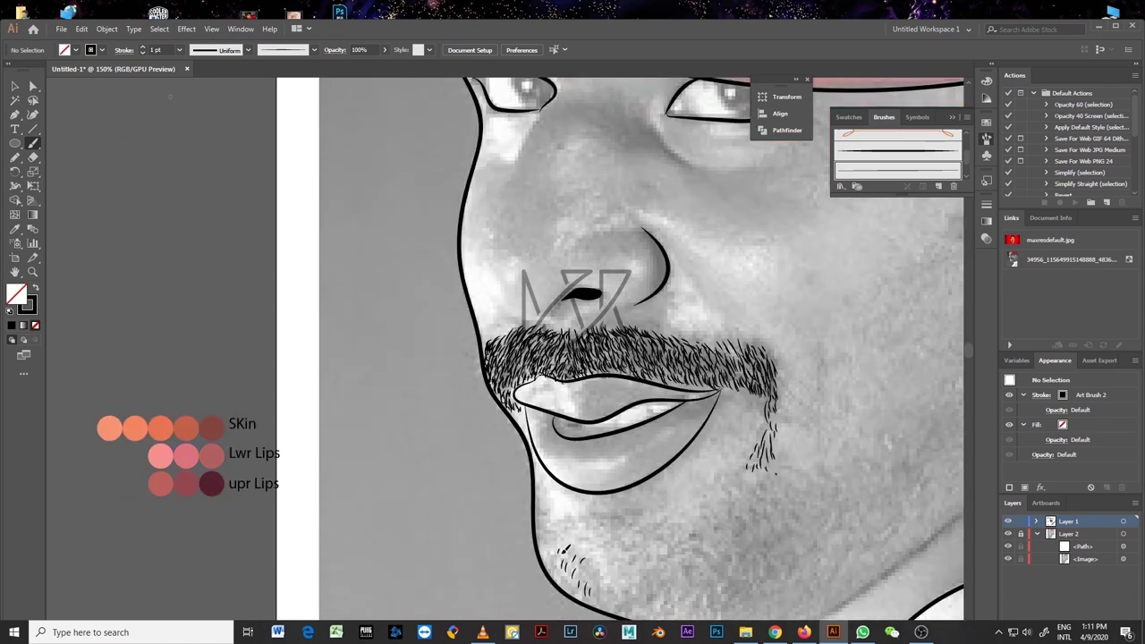
pyautogui.moveTo(540, 534); pyautogui.dragTo(552, 546)
pyautogui.moveTo(545, 550); pyautogui.dragTo(558, 578)
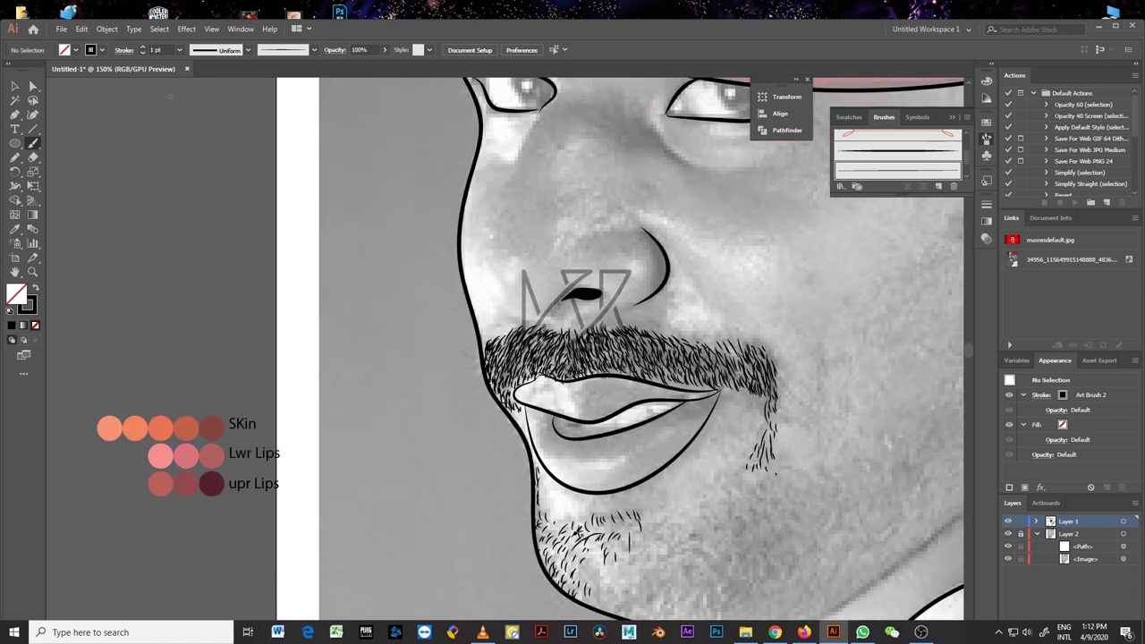
pyautogui.hotkey('ctrl', '-')
pyautogui.hotkey('ctrl', '-')
pyautogui.moveTo(726, 283); pyautogui.dragTo(714, 299)
pyautogui.moveTo(733, 281); pyautogui.dragTo(722, 297)
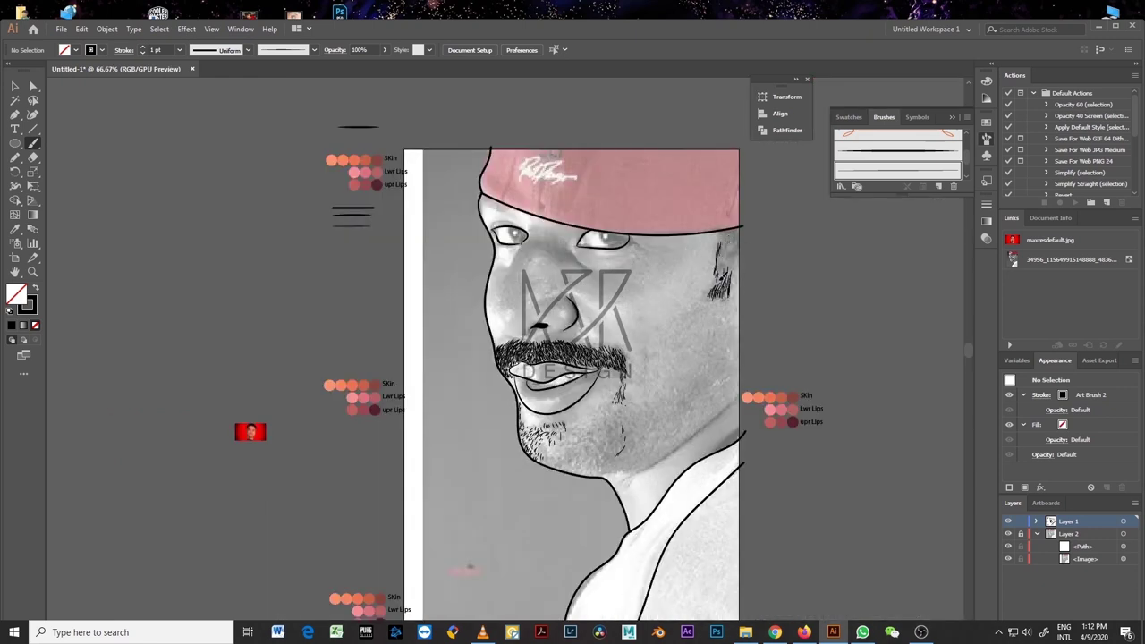
# Step: Paint dark temple hair and short stubble strokes over the jawline, right cheek and chin
pyautogui.press('n')
pyautogui.press('b')
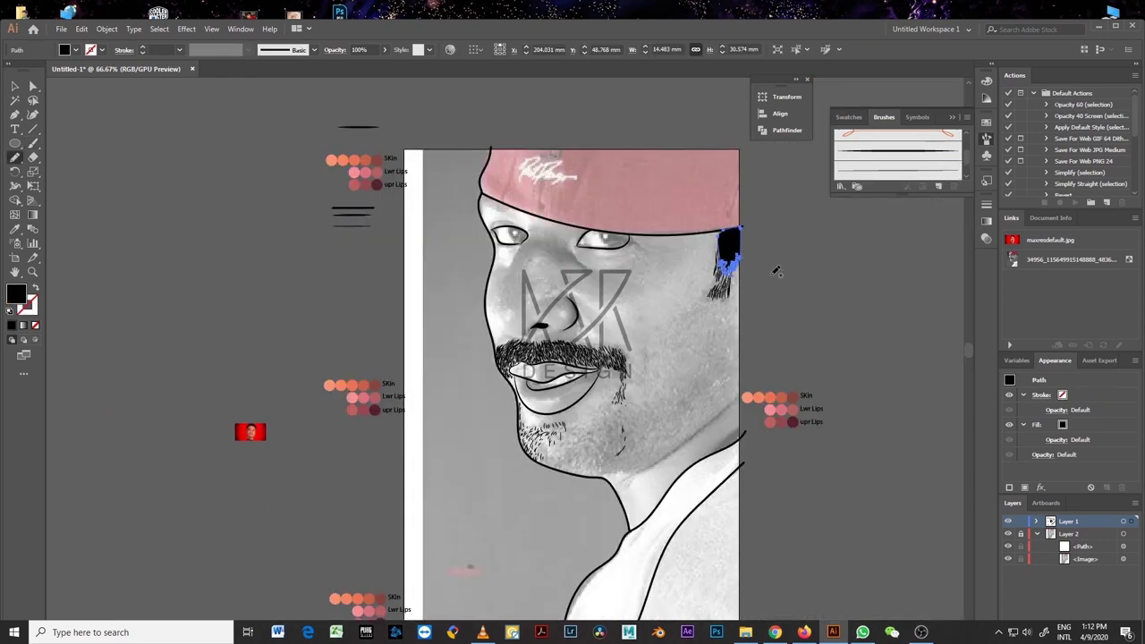
pyautogui.moveTo(728, 226)
pyautogui.mouseDown()
pyautogui.moveTo(721, 273)
pyautogui.moveTo(742, 269)
pyautogui.moveTo(730, 292)
pyautogui.mouseUp()
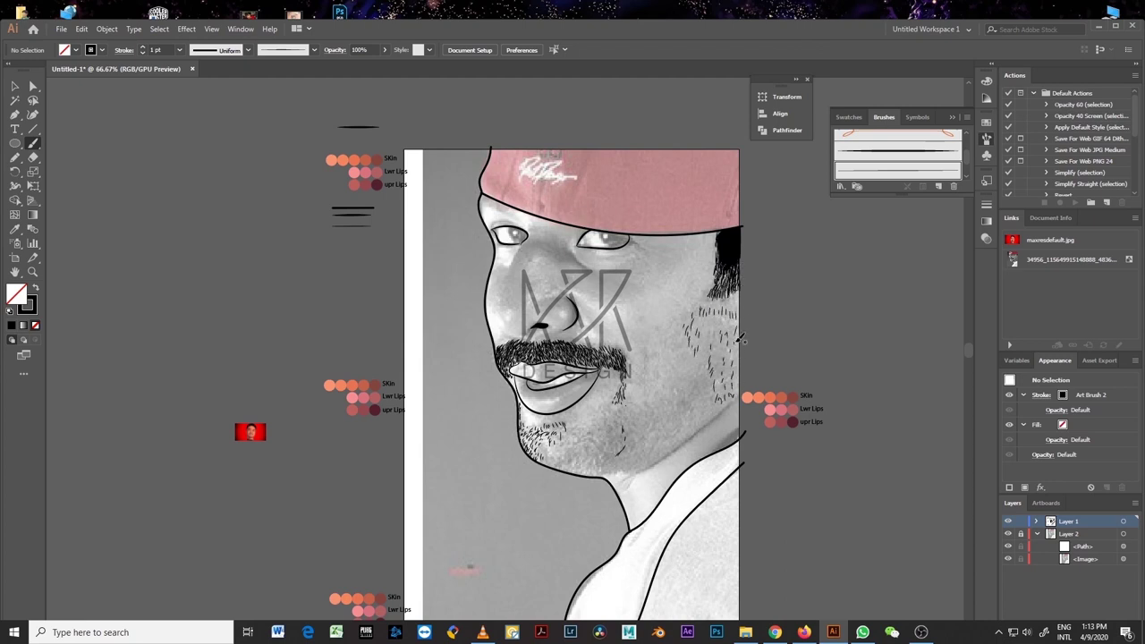
pyautogui.moveTo(628, 452); pyautogui.dragTo(637, 467)
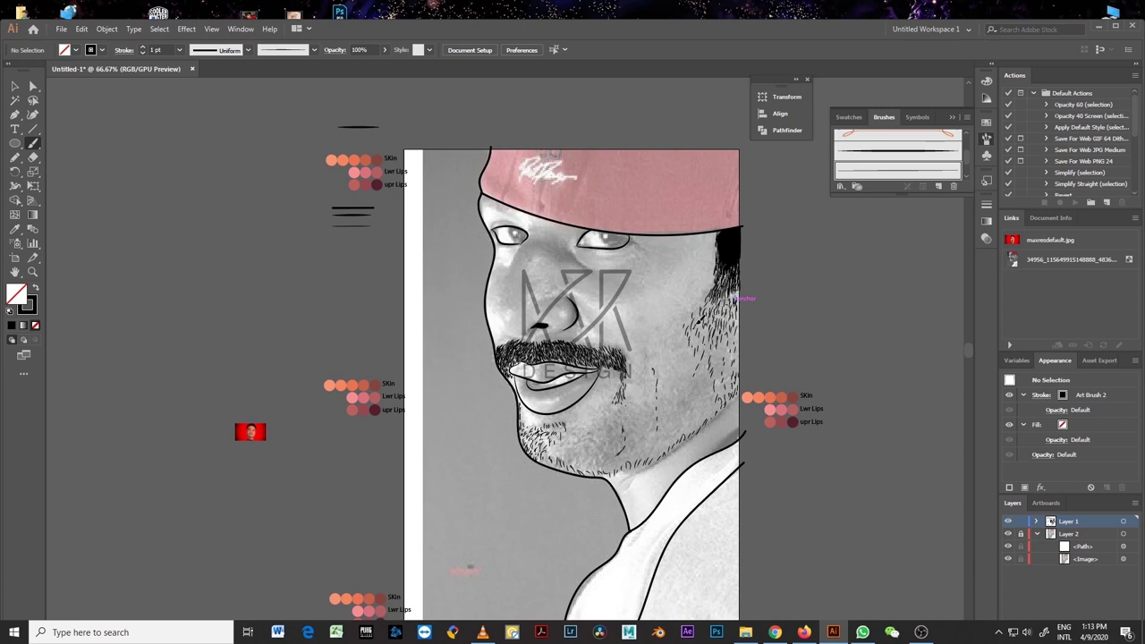
pyautogui.moveTo(708, 398); pyautogui.dragTo(720, 400)
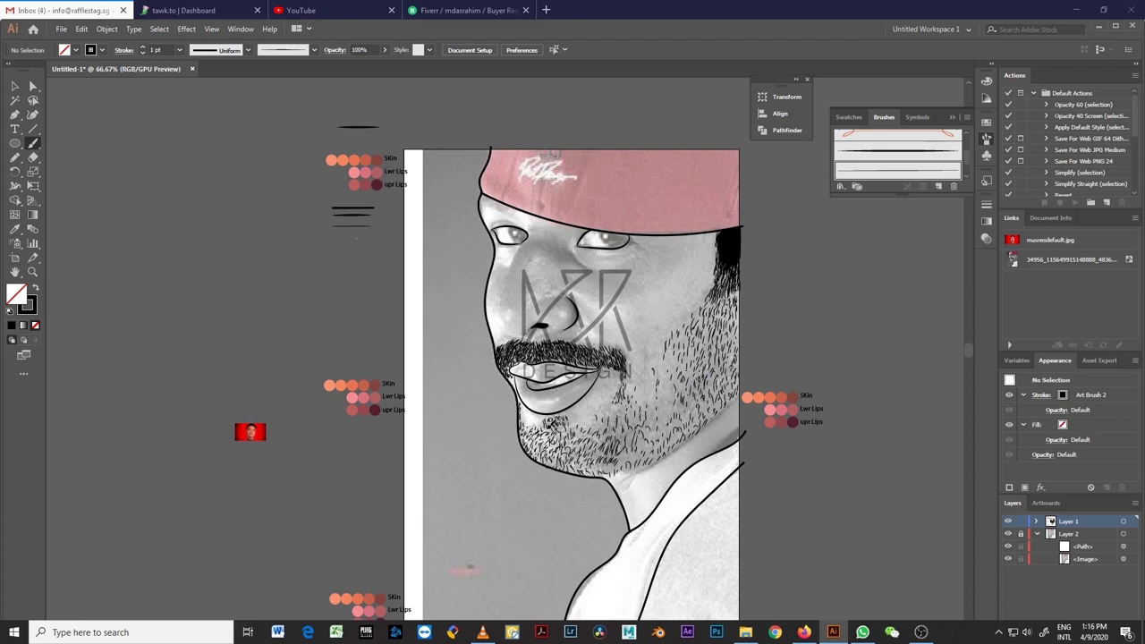
pyautogui.moveTo(577, 460); pyautogui.dragTo(588, 474)
pyautogui.moveTo(521, 420); pyautogui.dragTo(524, 432)
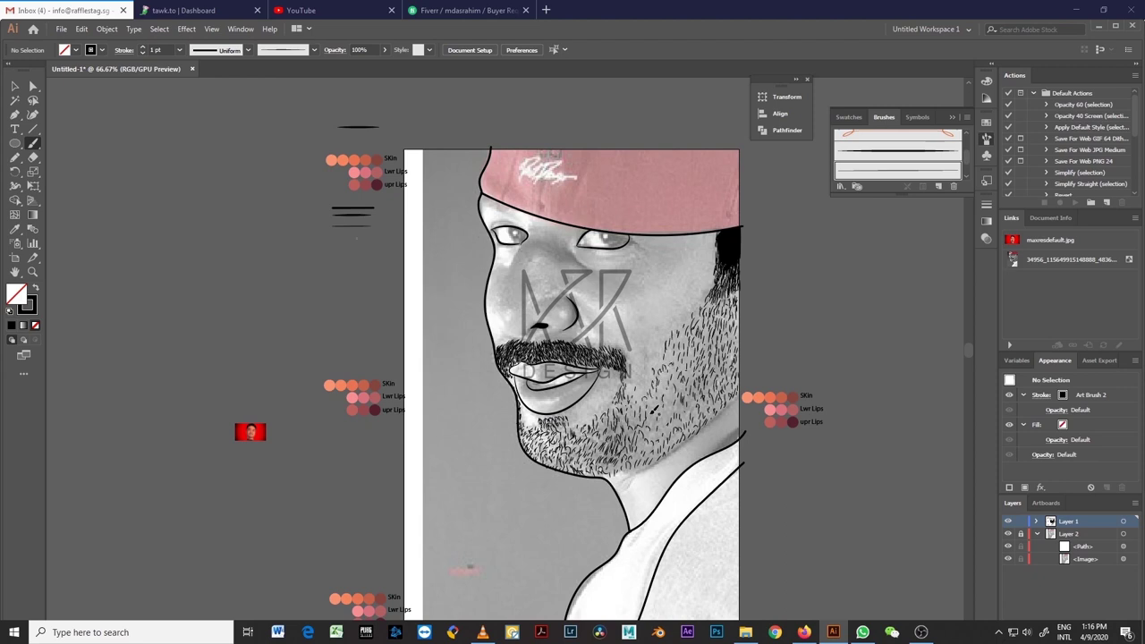
pyautogui.moveTo(664, 402); pyautogui.dragTo(660, 413)
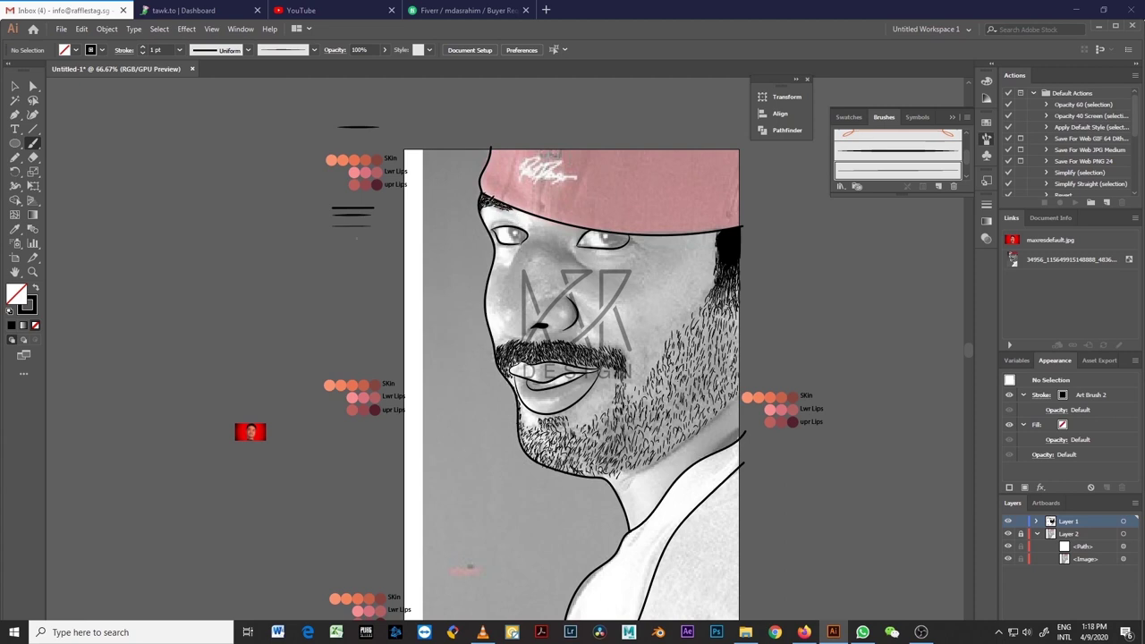
pyautogui.moveTo(577, 257); pyautogui.dragTo(600, 266)
# Step: Draw a curved cheek line below the left eye and an eyelid crease over the right eye
pyautogui.scroll(2, 726, 524)
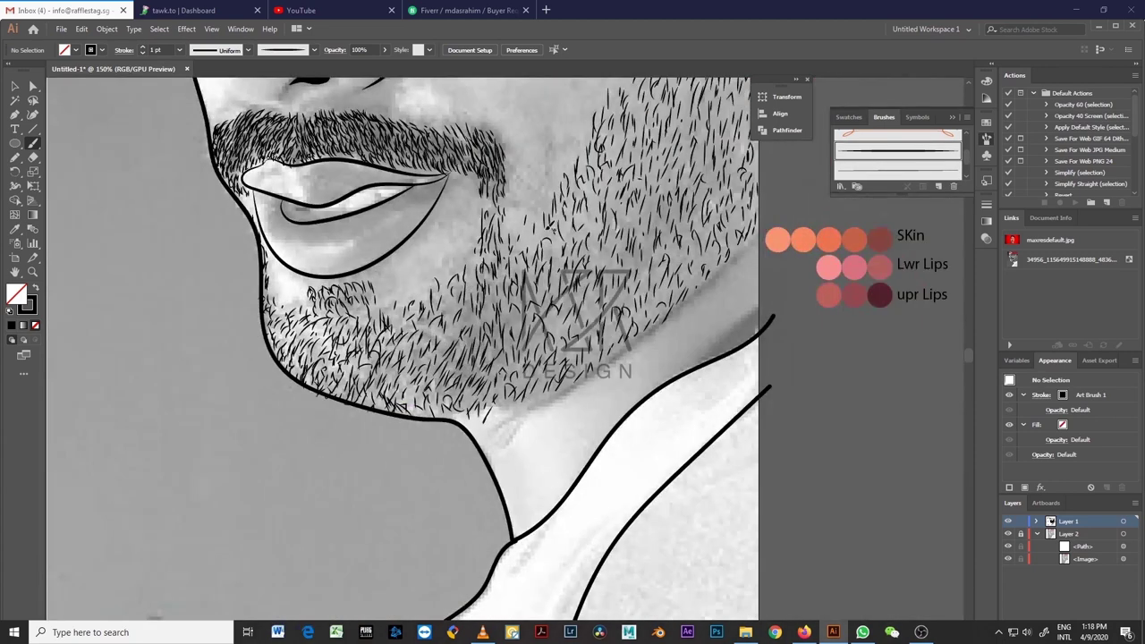
pyautogui.scroll(5, 716, 349)
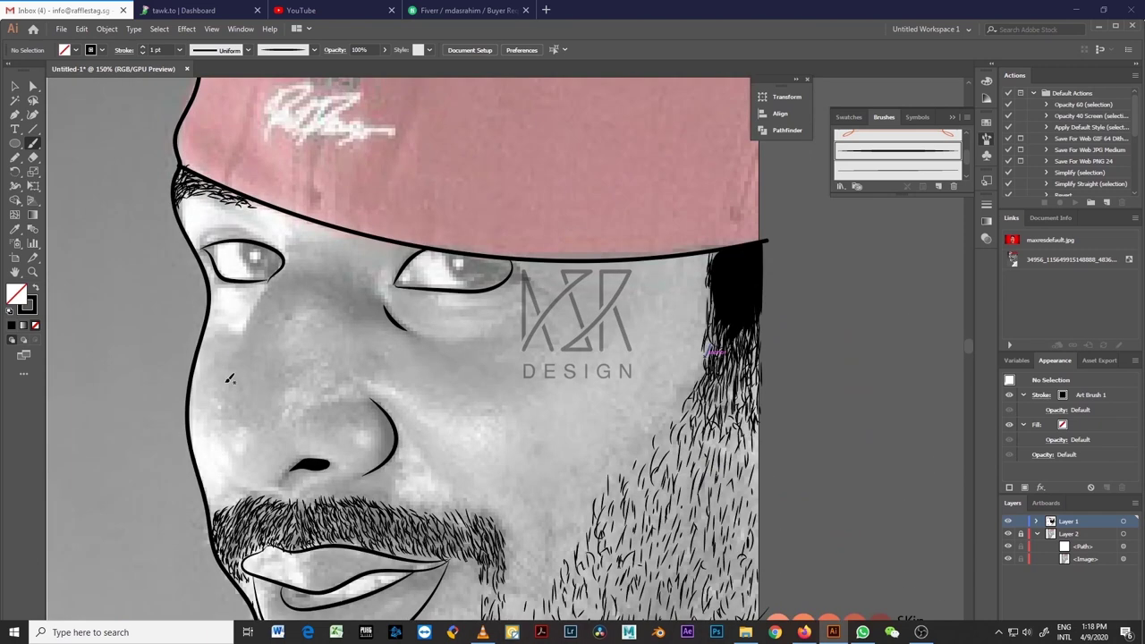
pyautogui.moveTo(260, 296); pyautogui.dragTo(229, 373)
pyautogui.moveTo(507, 261); pyautogui.dragTo(506, 261)
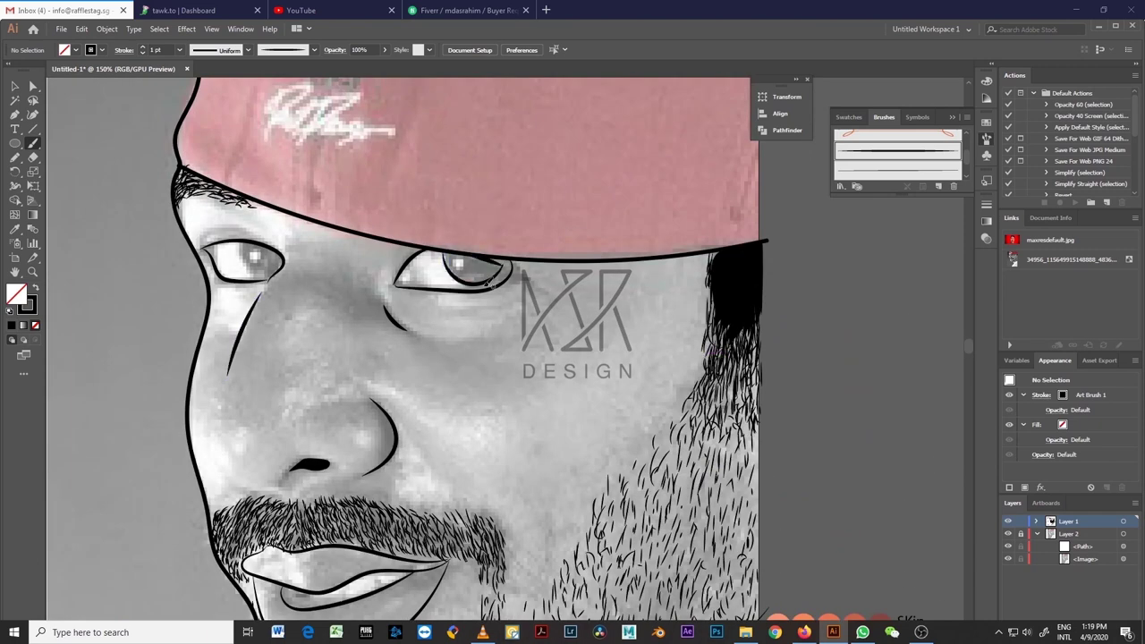
# Step: Add short hairline strokes under the cap edge
pyautogui.press('a')
pyautogui.click(502, 260)
pyautogui.hotkey('ctrl', 'shift', 'a')
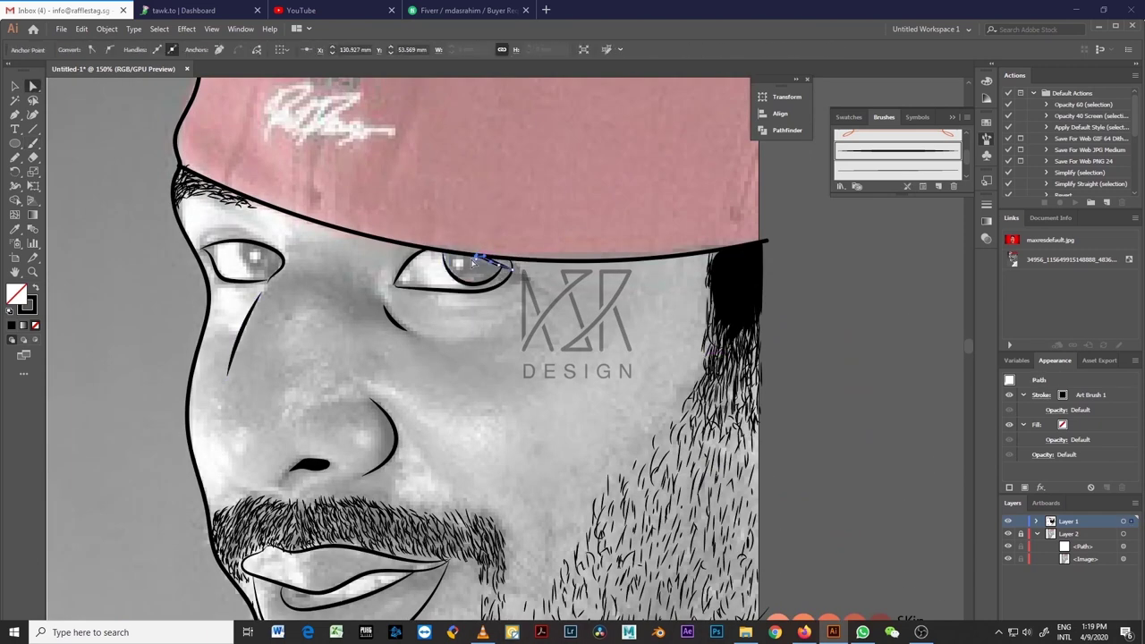
pyautogui.press('b')
pyautogui.moveTo(181, 182); pyautogui.dragTo(241, 201)
pyautogui.moveTo(188, 184); pyautogui.dragTo(207, 183)
# Step: Zoom out to the whole portrait and add a new layer
pyautogui.hotkey('ctrl', '-')
pyautogui.hotkey('ctrl', '-')
pyautogui.hotkey('ctrl', '-')
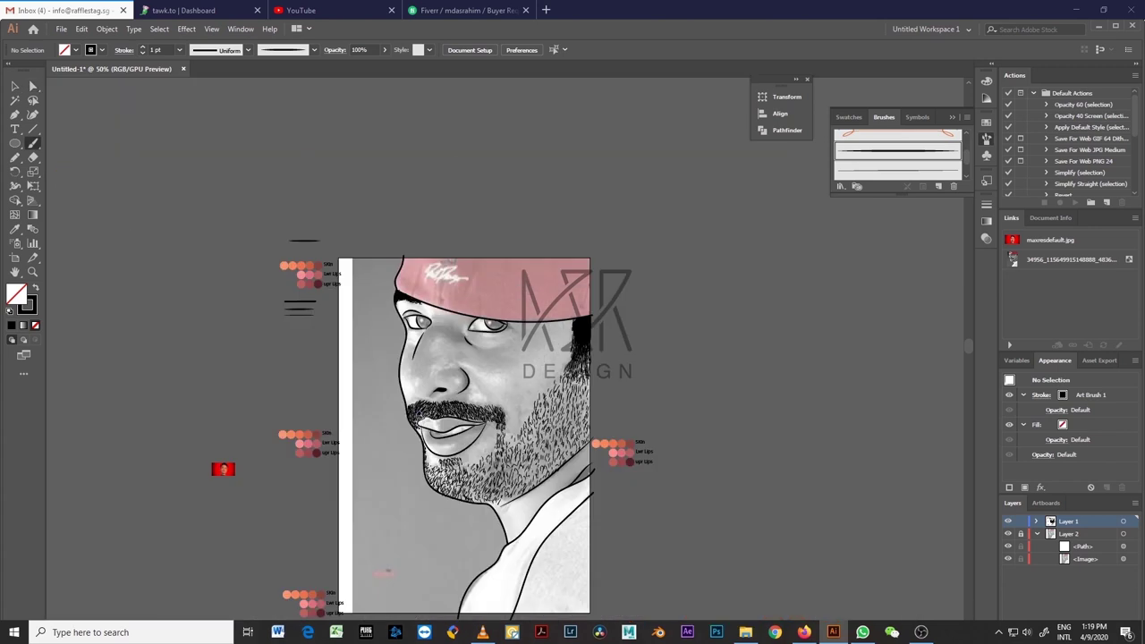
pyautogui.press('n')
pyautogui.hotkey('ctrl', 'l')
# Step: Start a Pen-tool face outline at the hairline, running down the left cheek and jaw to the chin
pyautogui.hotkey('ctrl', '+')
pyautogui.hotkey('ctrl', '+')
pyautogui.hotkey('ctrl', '+')
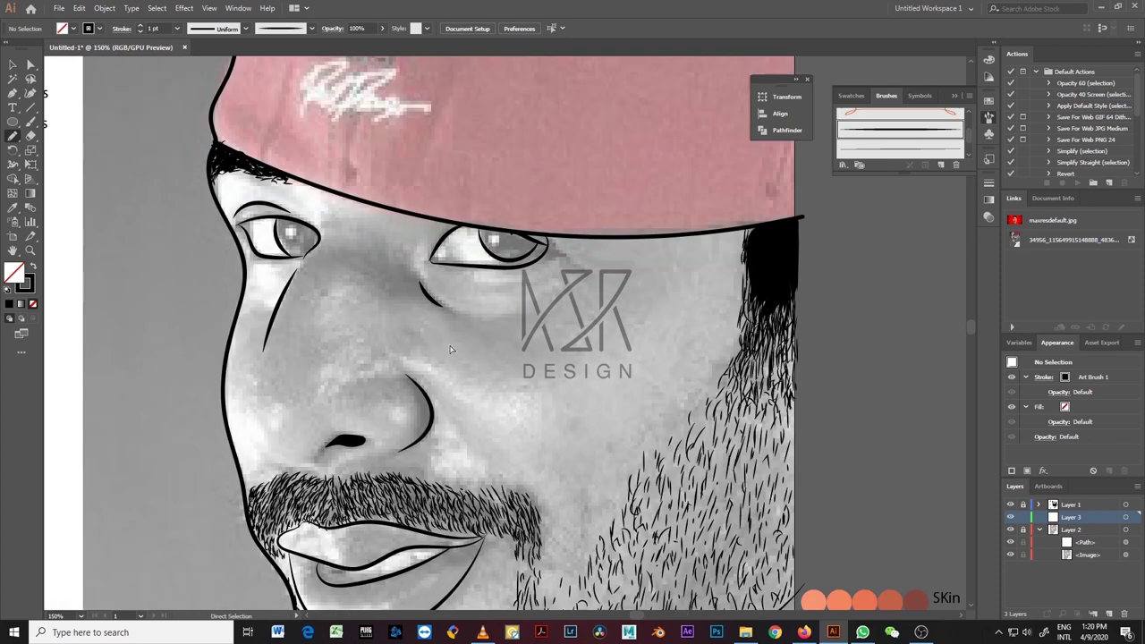
pyautogui.press('p')
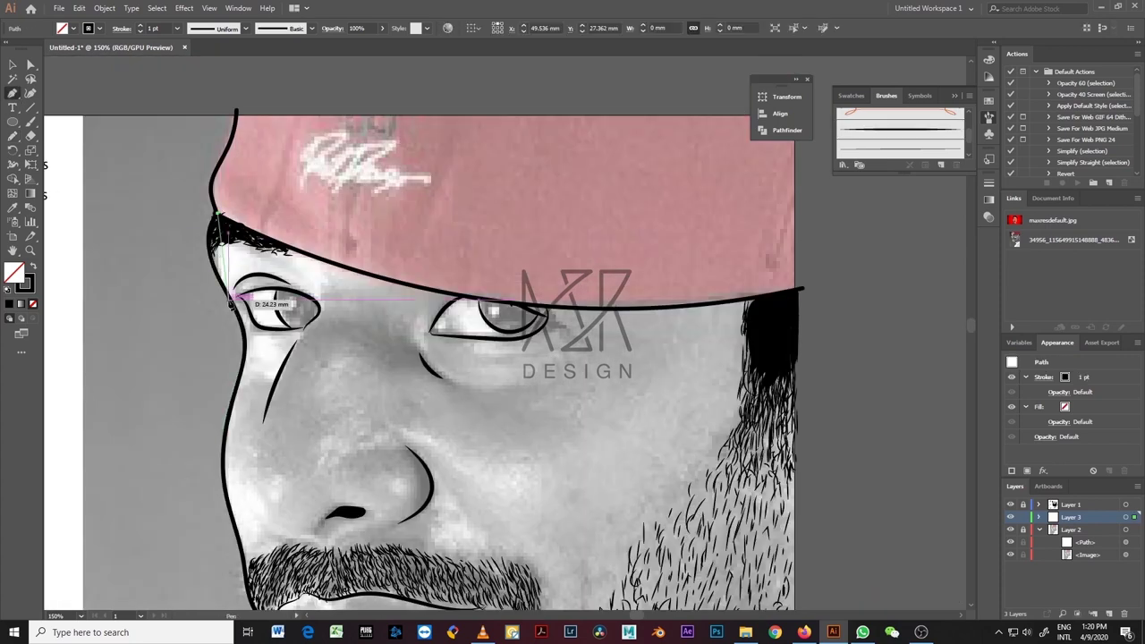
pyautogui.click(240, 295)
pyautogui.scroll(-3, 241, 313)
pyautogui.click(231, 307)
pyautogui.scroll(-3, 260, 434)
pyautogui.scroll(-3, 259, 393)
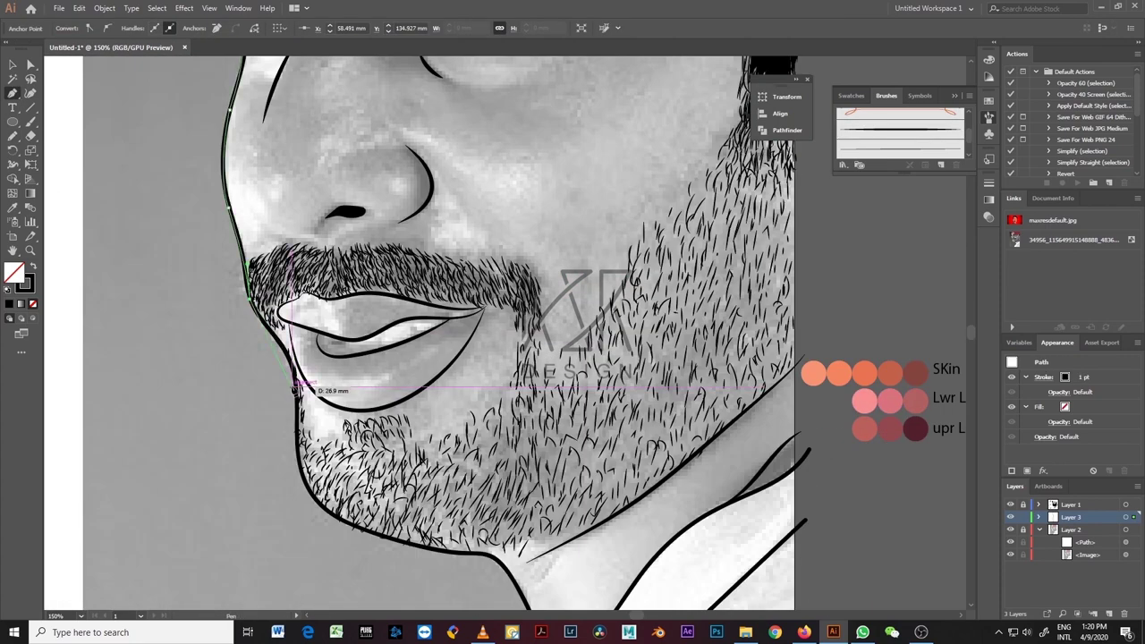
pyautogui.click(277, 349)
pyautogui.scroll(-3, 305, 357)
pyautogui.click(298, 365)
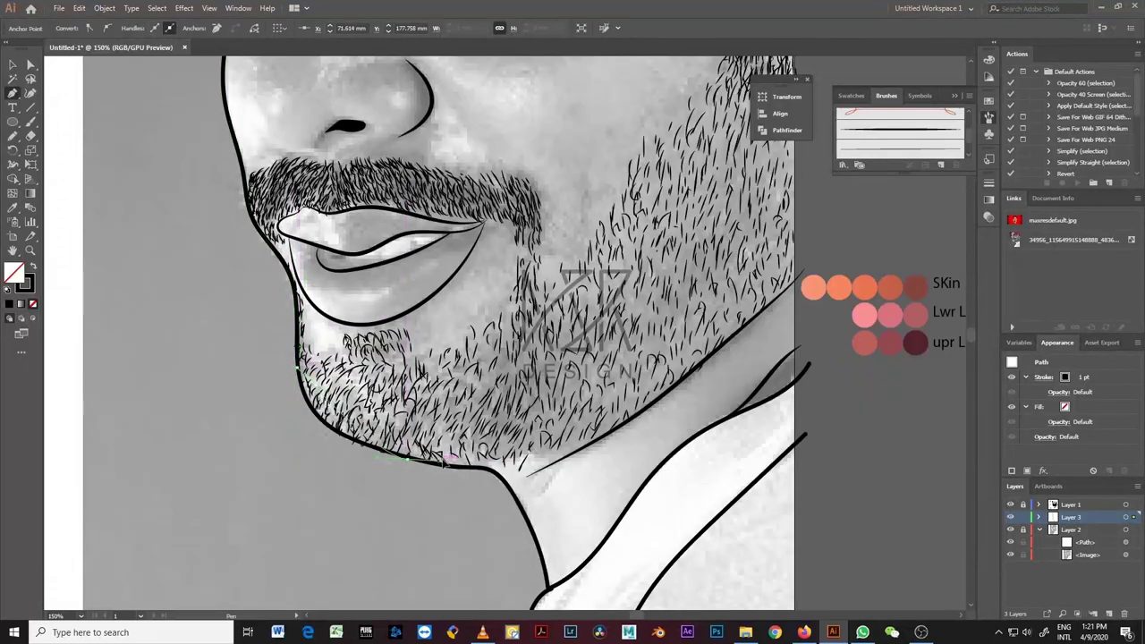
# Step: Continue the face outline around the face and close it at the cap brim
pyautogui.scroll(-2, 447, 461)
pyautogui.moveTo(483, 425); pyautogui.dragTo(494, 439)
pyautogui.scroll(-4, 546, 501)
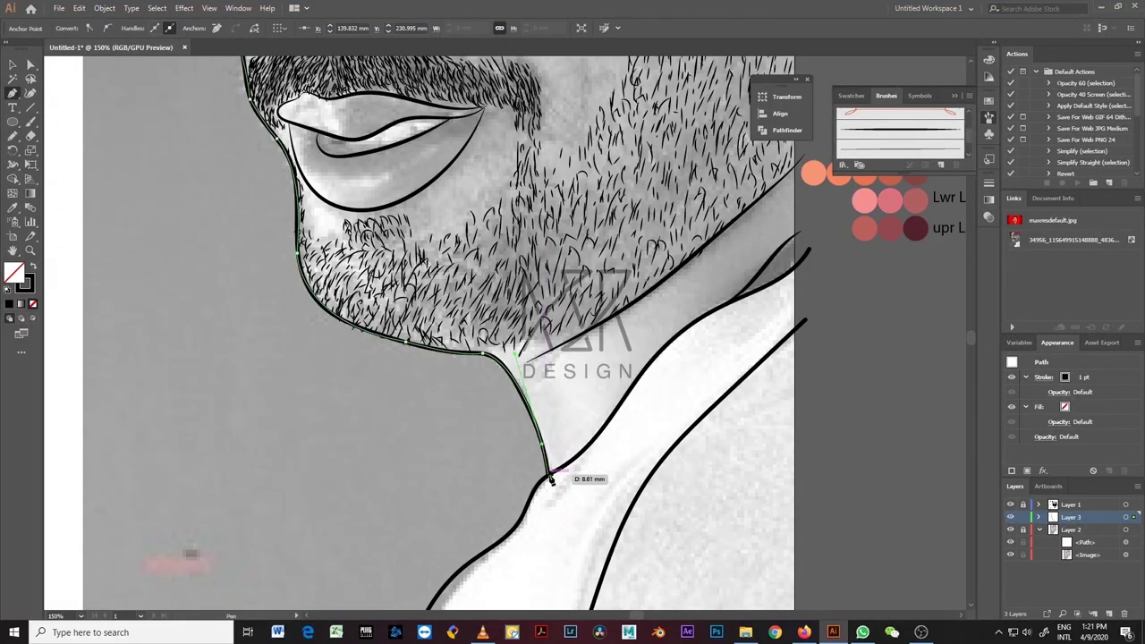
pyautogui.scroll(15, 805, 250)
pyautogui.click(808, 275)
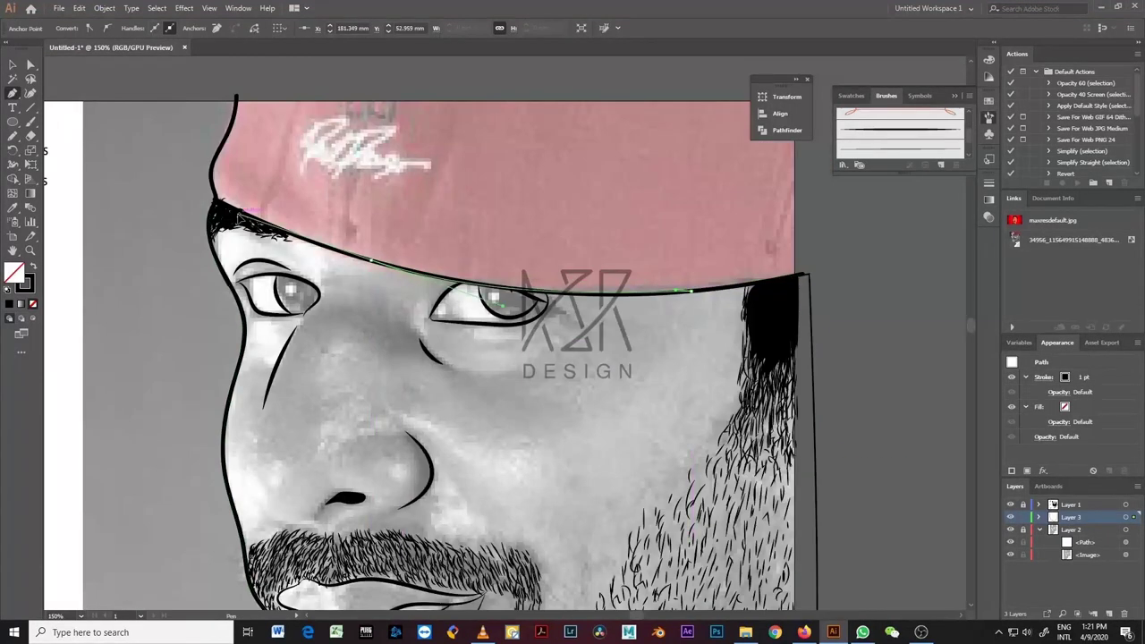
# Step: Fill the face shape with the sampled skin orange, no stroke, and hide it
pyautogui.hotkey('shift', 'x')
pyautogui.hotkey('ctrl', '-')
pyautogui.hotkey('ctrl', '-')
pyautogui.hotkey('ctrl', '-')
pyautogui.press('i')
pyautogui.click(425, 304)
pyautogui.hotkey('ctrl', '+')
pyautogui.hotkey('ctrl', '+')
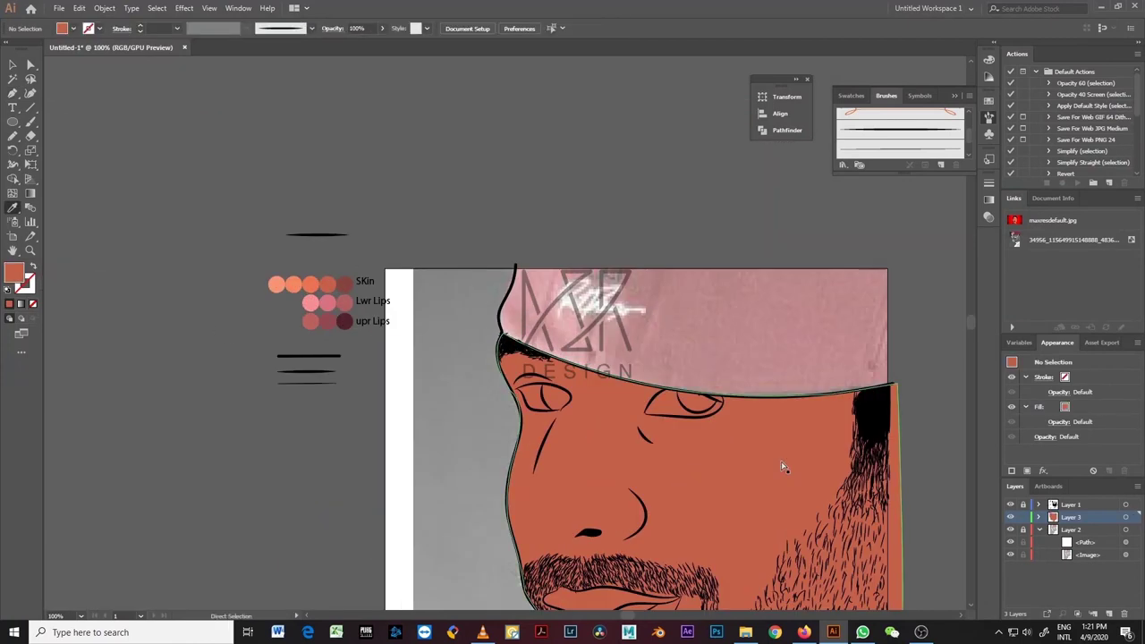
pyautogui.hotkey('ctrl', '3')
pyautogui.scroll(-3, 440, 331)
# Step: On a new layer, draw a dark red beard shadow from cap brim down the cheek and jawline
pyautogui.press('n')
pyautogui.click(1109, 614)
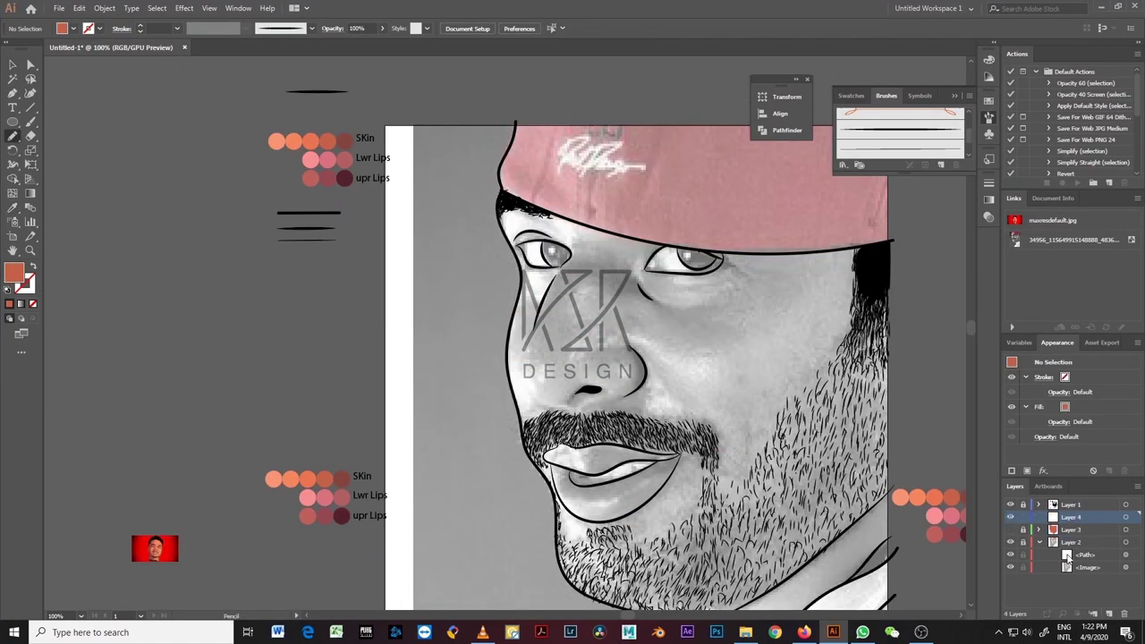
pyautogui.moveTo(853, 246)
pyautogui.mouseDown()
pyautogui.moveTo(731, 484)
pyautogui.moveTo(677, 478)
pyautogui.mouseUp()
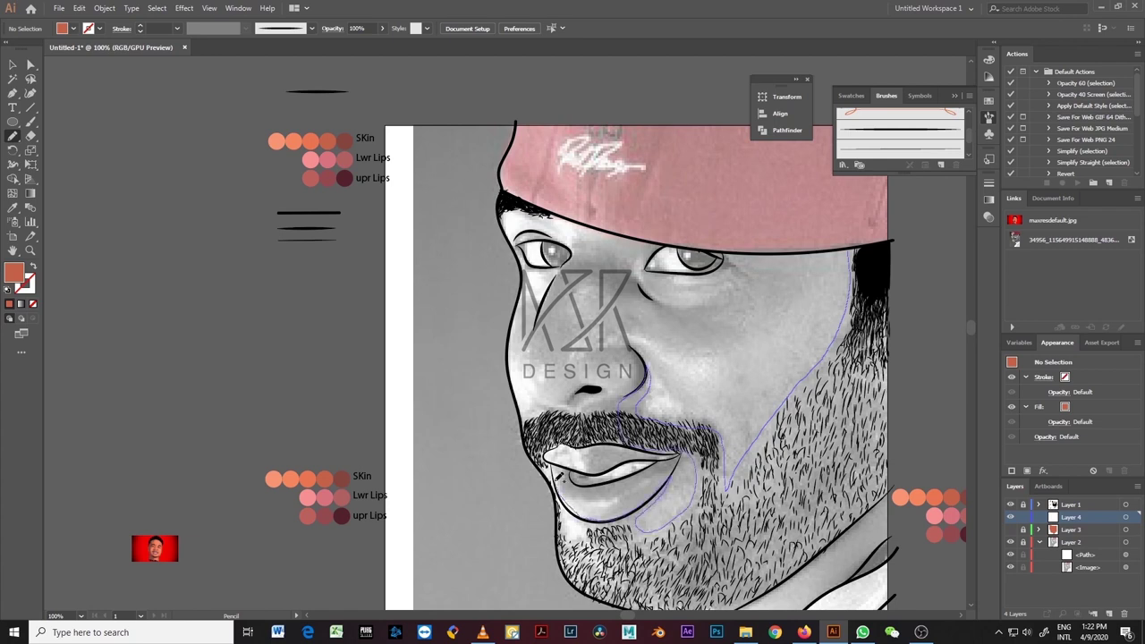
pyautogui.moveTo(565, 532); pyautogui.dragTo(566, 534)
pyautogui.scroll(-3, 566, 534)
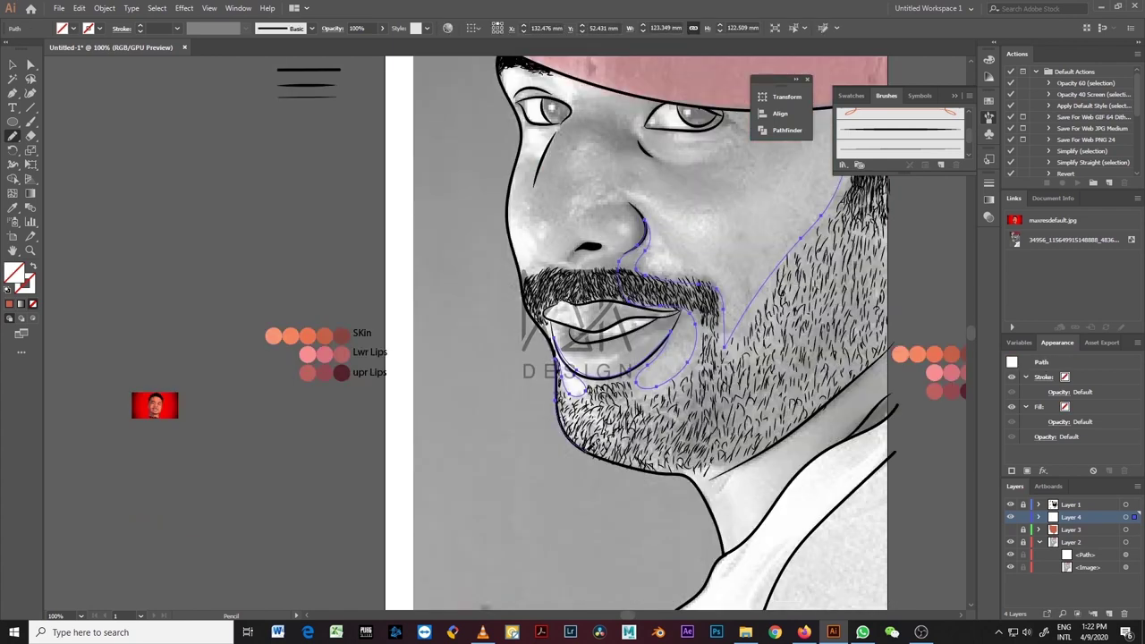
pyautogui.moveTo(691, 471); pyautogui.dragTo(863, 384)
pyautogui.scroll(3, 923, 202)
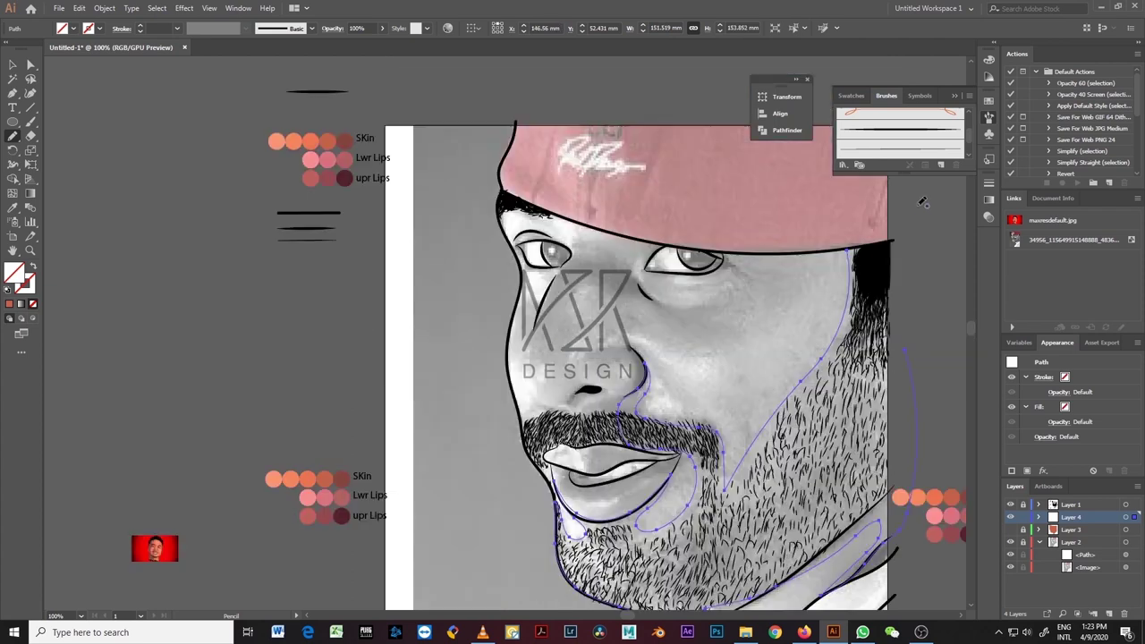
pyautogui.hotkey('shift', 'x')
# Step: Draw shadow shapes beside the nose, around the left eye, under the right eye and nostril
pyautogui.hotkey('ctrl', '=')
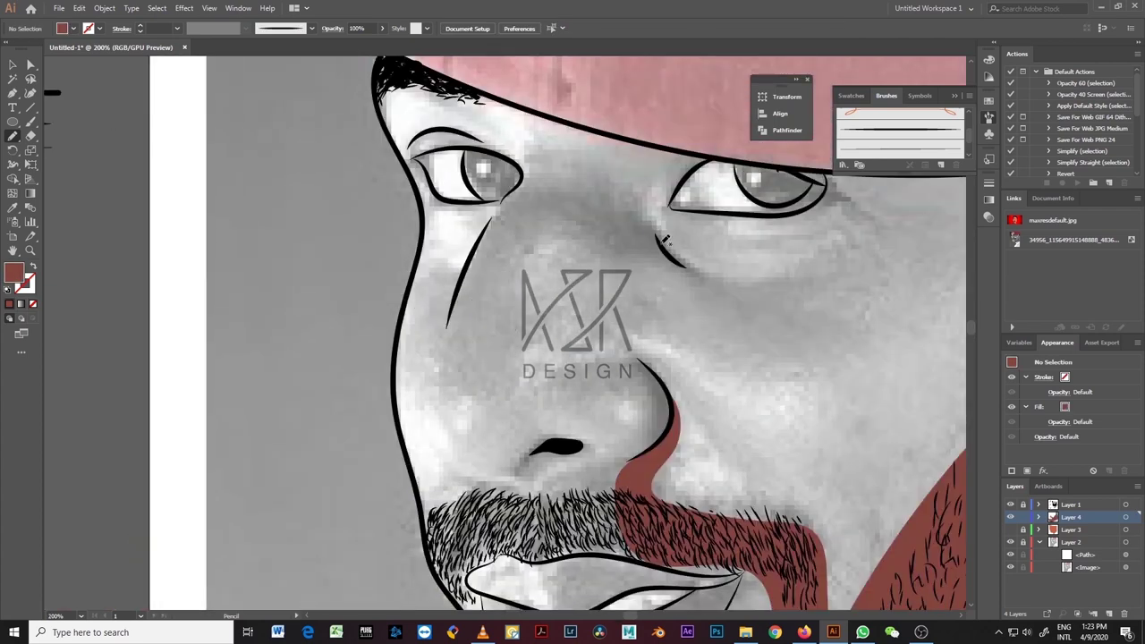
pyautogui.moveTo(626, 243); pyautogui.dragTo(649, 209)
pyautogui.moveTo(416, 155)
pyautogui.mouseDown()
pyautogui.moveTo(439, 146)
pyautogui.moveTo(413, 152)
pyautogui.mouseUp()
pyautogui.hotkey('shift', 'x')
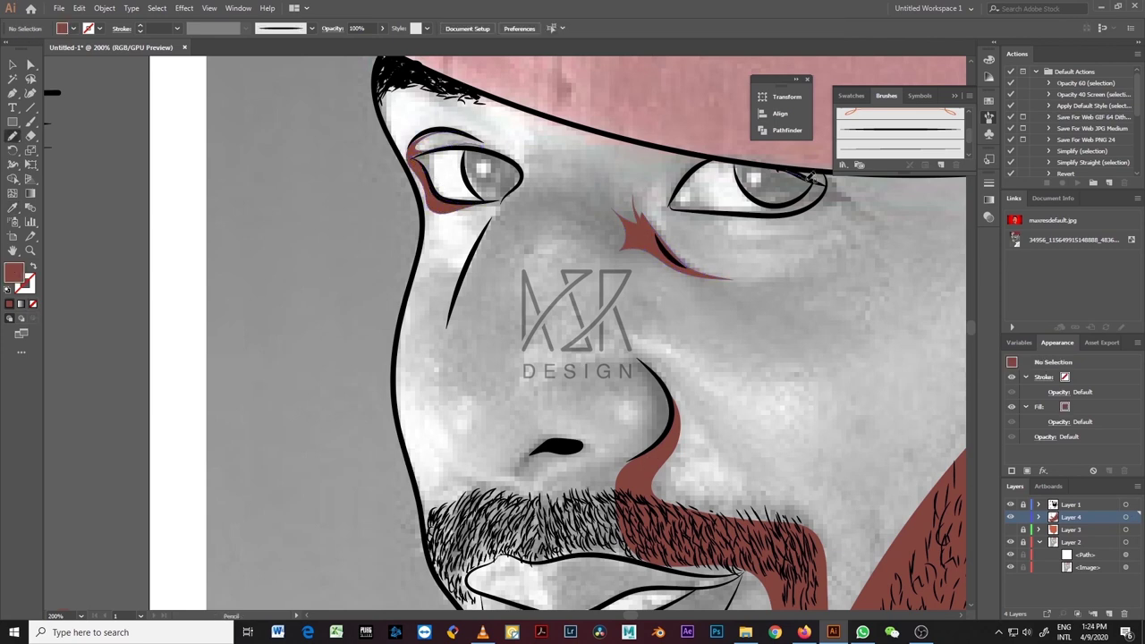
pyautogui.moveTo(830, 172); pyautogui.dragTo(845, 183)
pyautogui.hotkey('shift', 'x')
pyautogui.moveTo(511, 473); pyautogui.dragTo(509, 476)
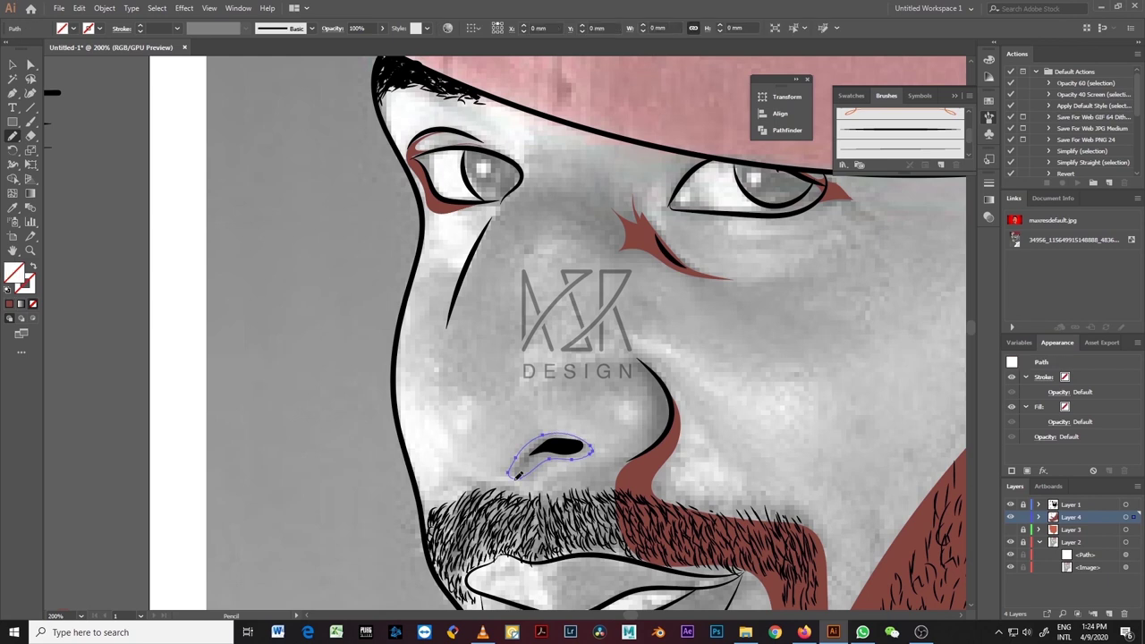
# Step: Fill the nose-side shadows dark red and draw a shadow along the mustache and upper lip
pyautogui.hotkey('shift', 'x')
pyautogui.press('i')
pyautogui.press('n')
pyautogui.moveTo(427, 528); pyautogui.dragTo(523, 483)
pyautogui.hotkey('shift', 'x')
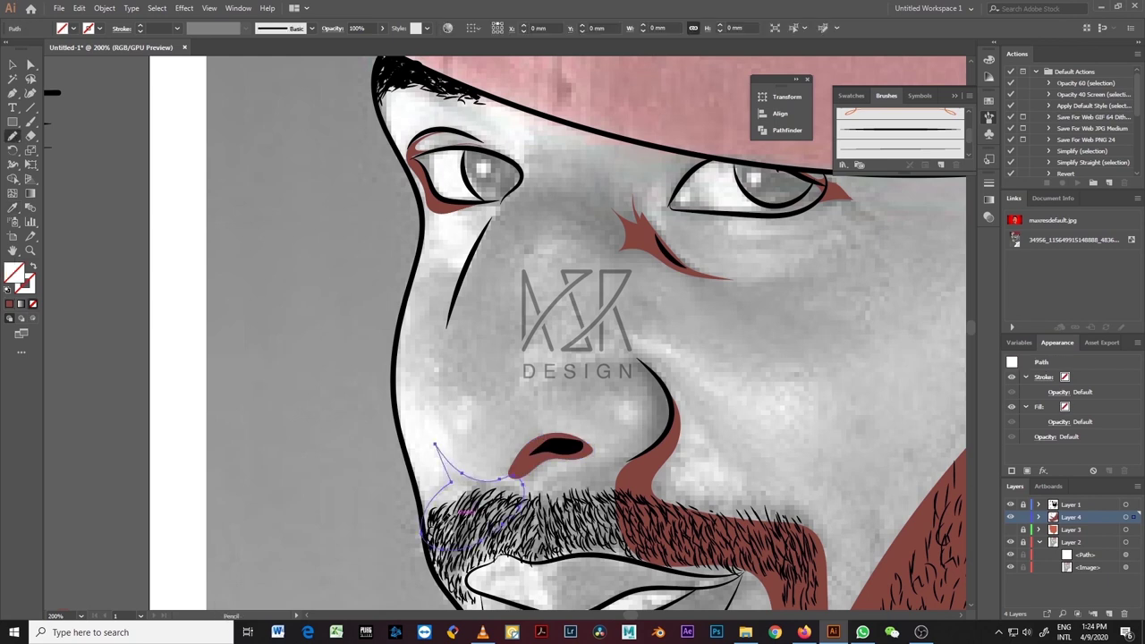
pyautogui.press('i')
pyautogui.scroll(-3, 723, 347)
pyautogui.press('n')
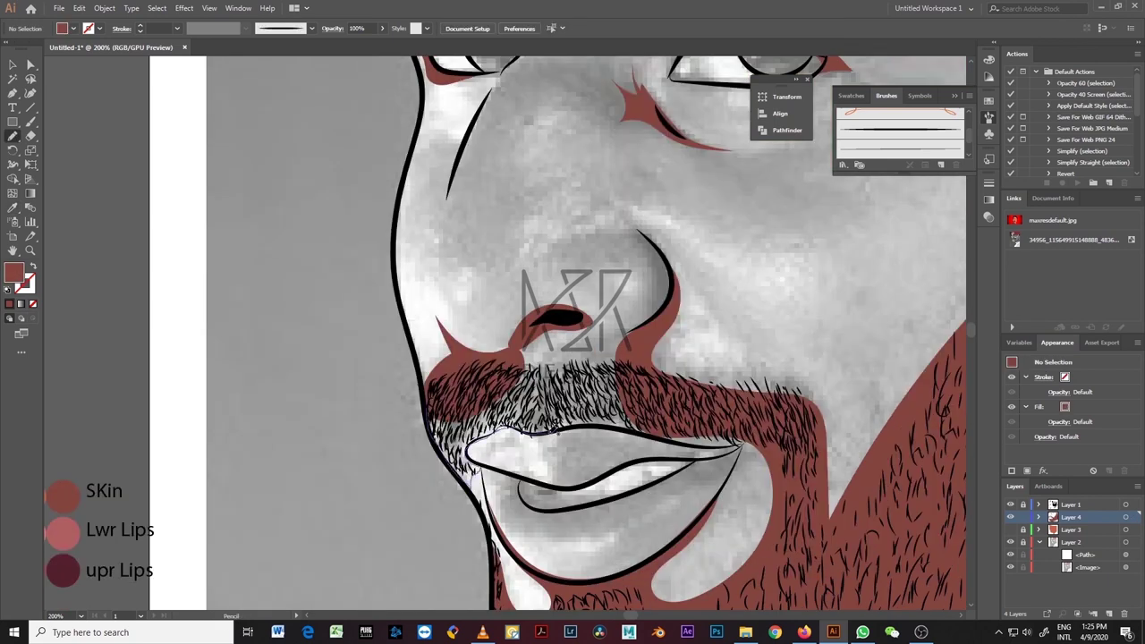
pyautogui.moveTo(552, 433); pyautogui.dragTo(662, 432)
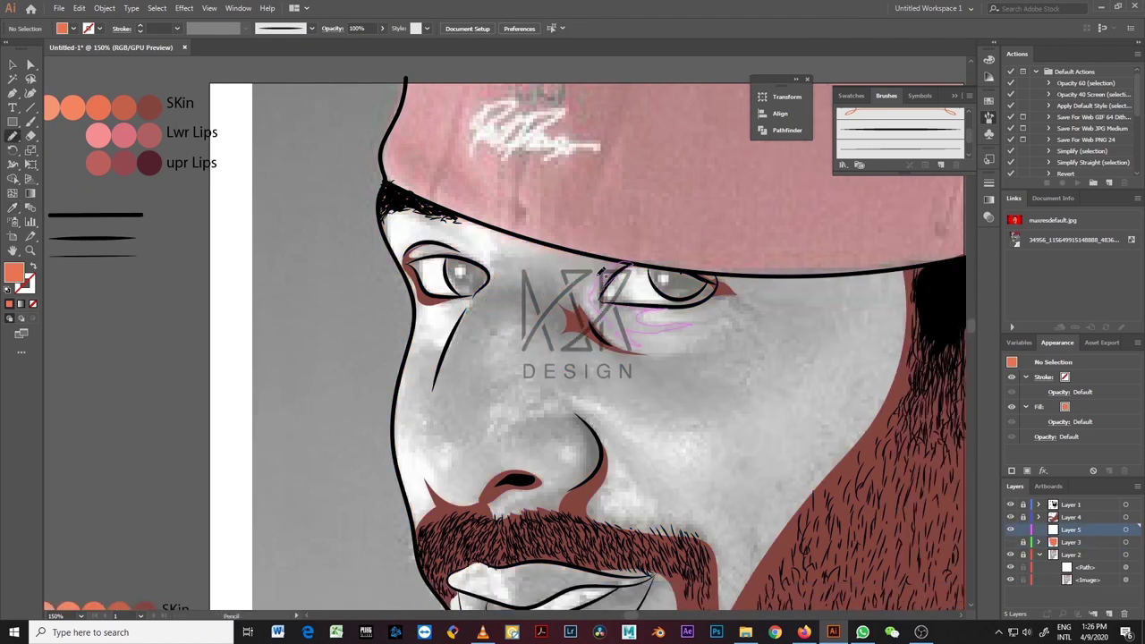
# Step: Draw orange highlights under the right eye, on the left cheek and above the nose
pyautogui.moveTo(601, 271); pyautogui.dragTo(598, 275)
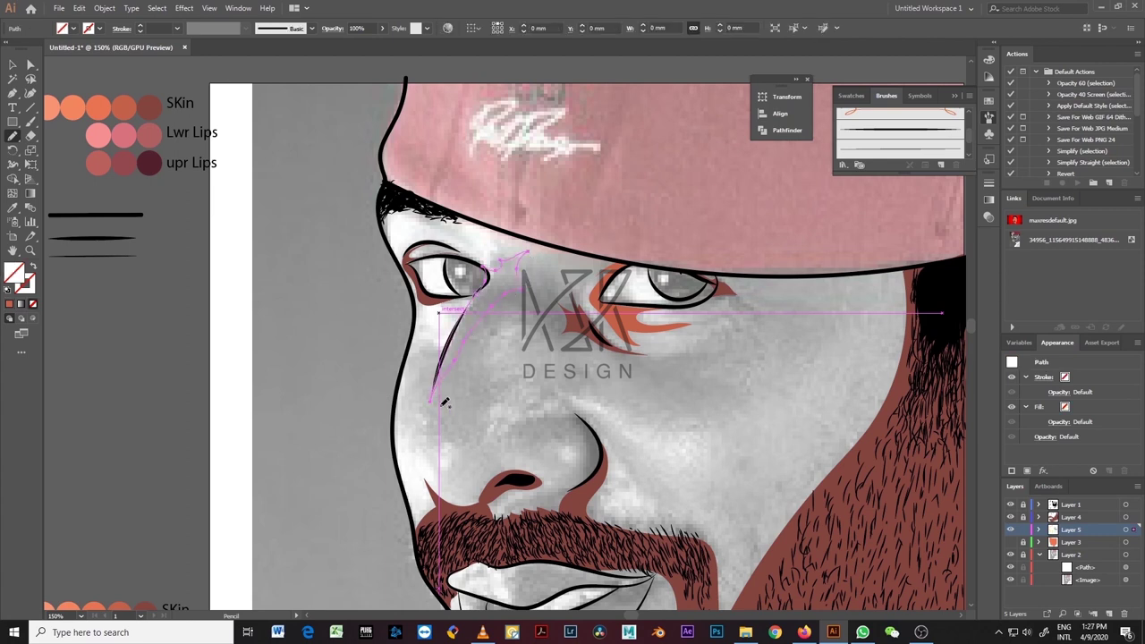
pyautogui.moveTo(462, 350); pyautogui.dragTo(522, 257)
pyautogui.moveTo(506, 430)
pyautogui.mouseDown()
pyautogui.moveTo(573, 416)
pyautogui.moveTo(512, 418)
pyautogui.mouseUp()
pyautogui.press('i')
pyautogui.scroll(-2, 832, 430)
pyautogui.press('n')
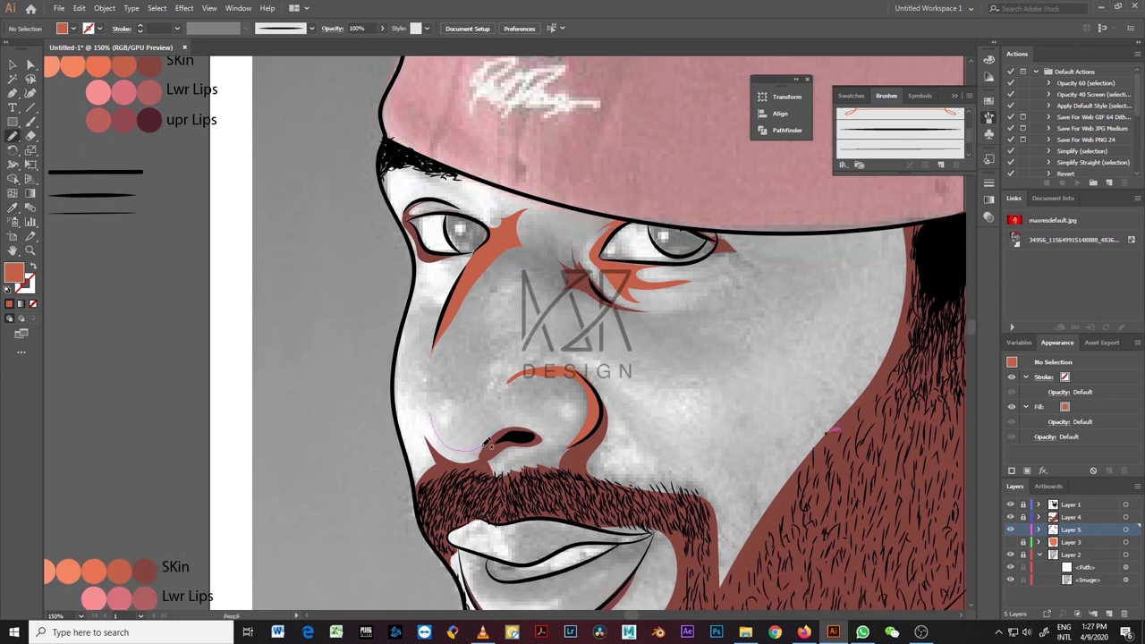
# Step: Add an orange crescent under the nose, highlights by the mustache and lip, and a jaw shadow
pyautogui.moveTo(590, 433); pyautogui.dragTo(434, 416)
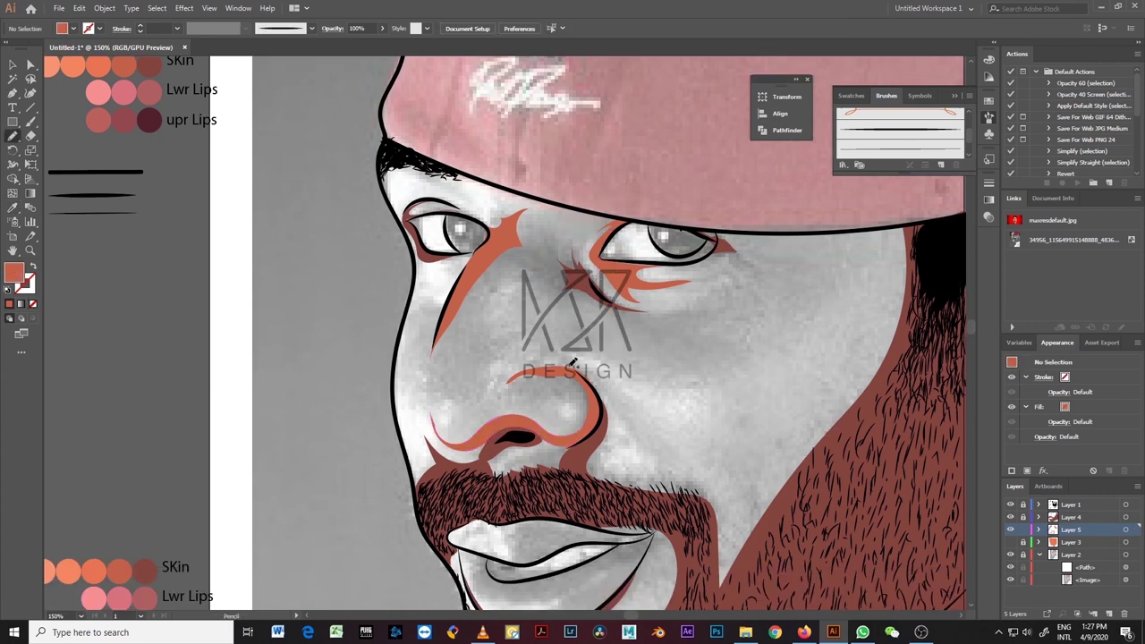
pyautogui.moveTo(664, 448); pyautogui.dragTo(658, 450)
pyautogui.scroll(-5, 438, 337)
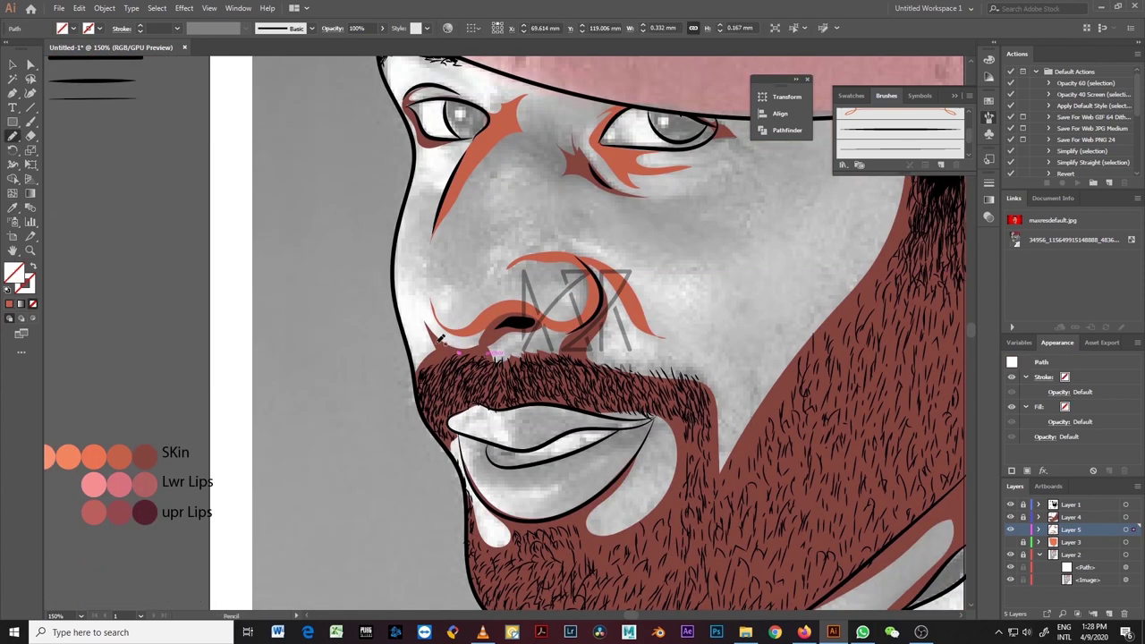
pyautogui.moveTo(436, 329); pyautogui.dragTo(413, 371)
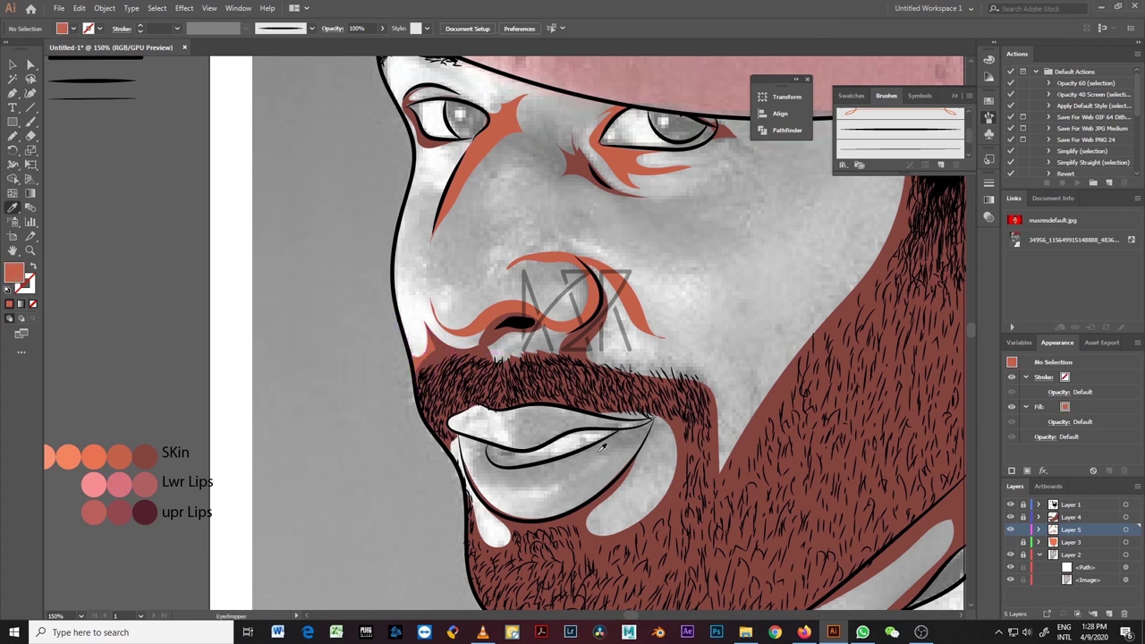
pyautogui.moveTo(515, 531); pyautogui.dragTo(443, 431)
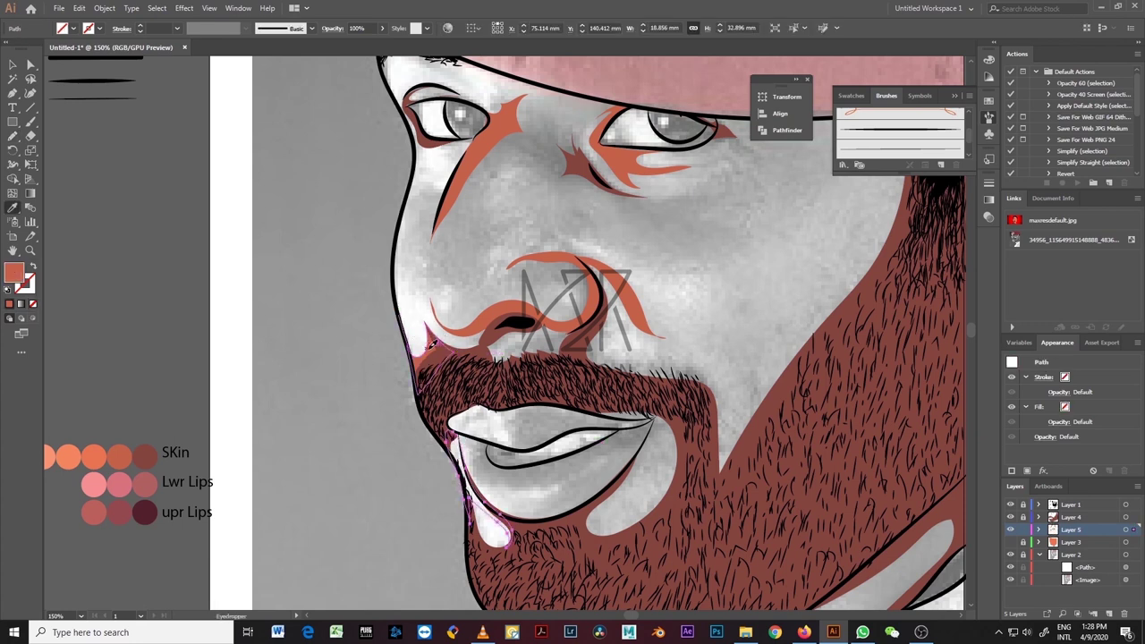
pyautogui.moveTo(583, 544)
pyautogui.mouseDown()
pyautogui.moveTo(597, 508)
pyautogui.moveTo(669, 436)
pyautogui.mouseUp()
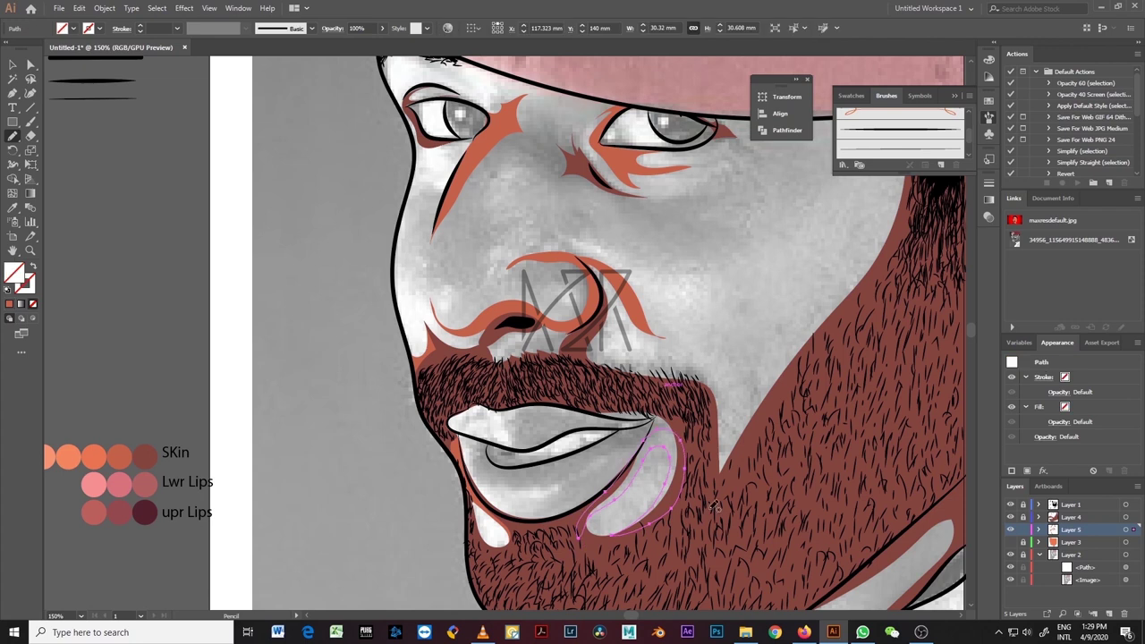
pyautogui.hotkey('ctrl', 'shift', 'a')
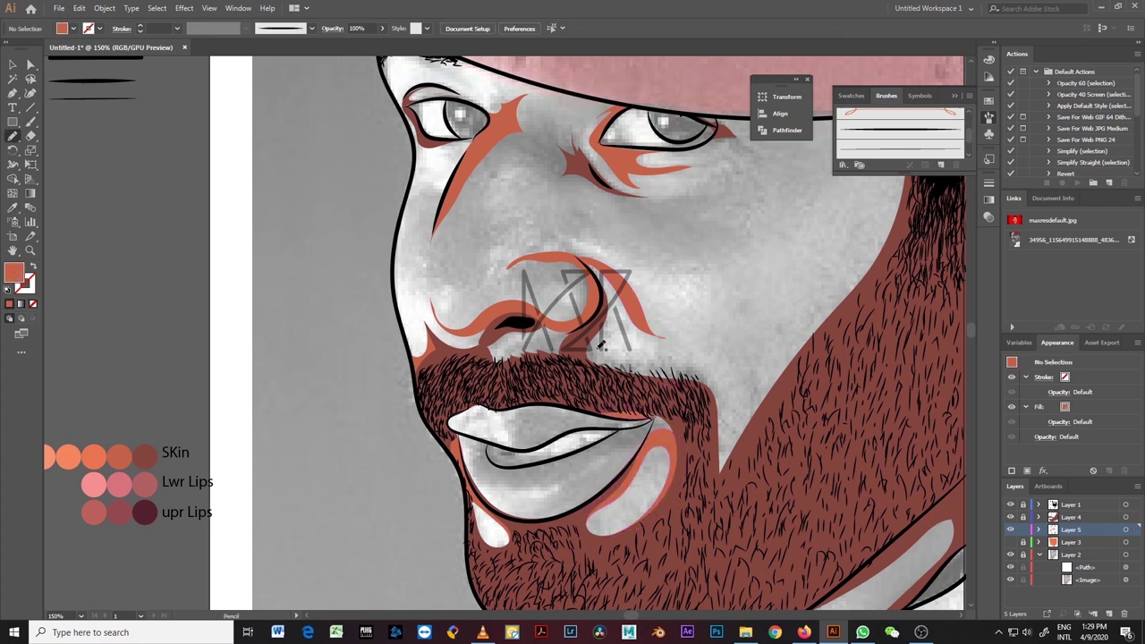
# Step: Outline a highlight around the cheek and nose and fill it orange
pyautogui.hotkey('ctrl', '-')
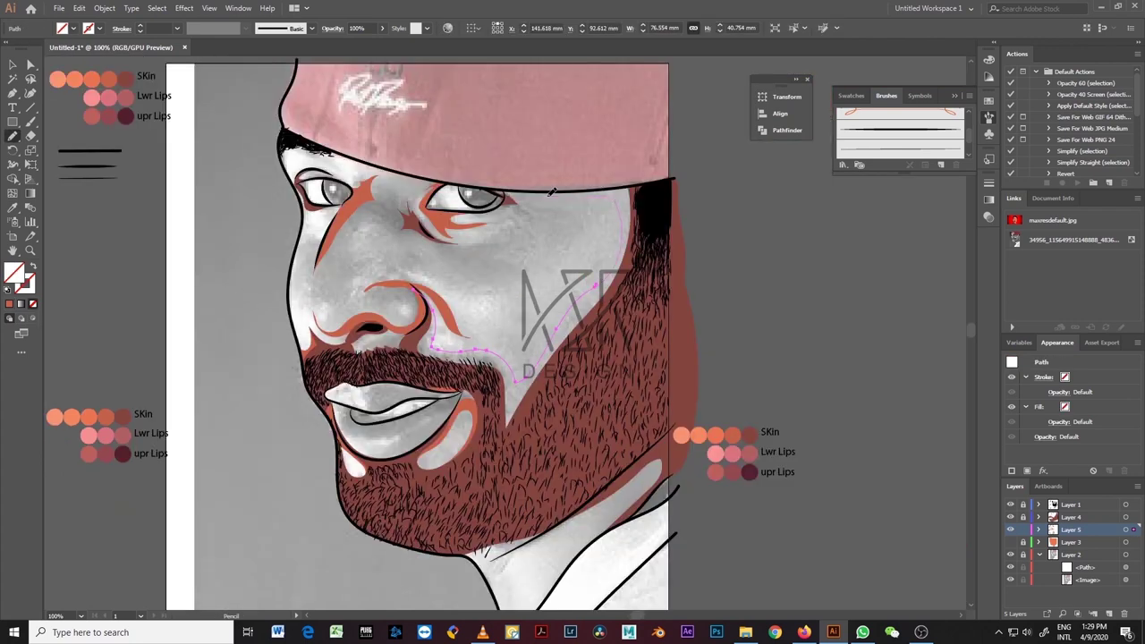
pyautogui.moveTo(413, 288); pyautogui.dragTo(606, 365)
pyautogui.press('i')
pyautogui.click(651, 296)
pyautogui.hotkey('ctrl', 'shift', 'a')
pyautogui.scroll(-3, 537, 358)
pyautogui.press('n')
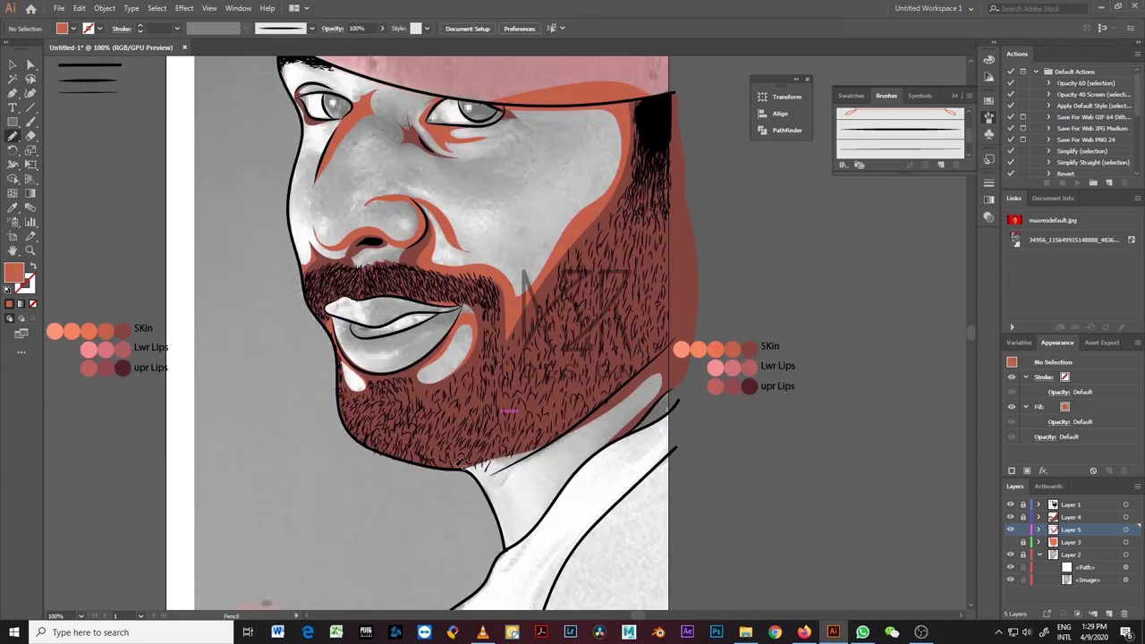
# Step: Draw a neck shading shape and fill it orange
pyautogui.moveTo(472, 465)
pyautogui.mouseDown()
pyautogui.moveTo(521, 462)
pyautogui.moveTo(474, 465)
pyautogui.mouseUp()
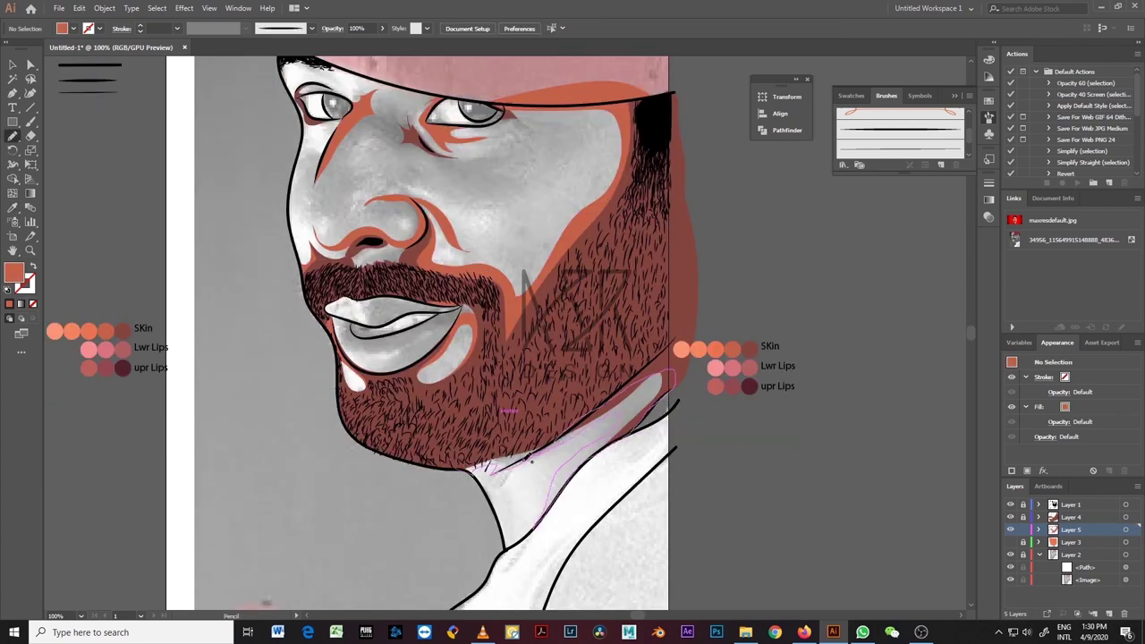
pyautogui.press('i')
pyautogui.click(484, 273)
pyautogui.hotkey('ctrl', 'shift', 'a')
pyautogui.scroll(3, 288, 164)
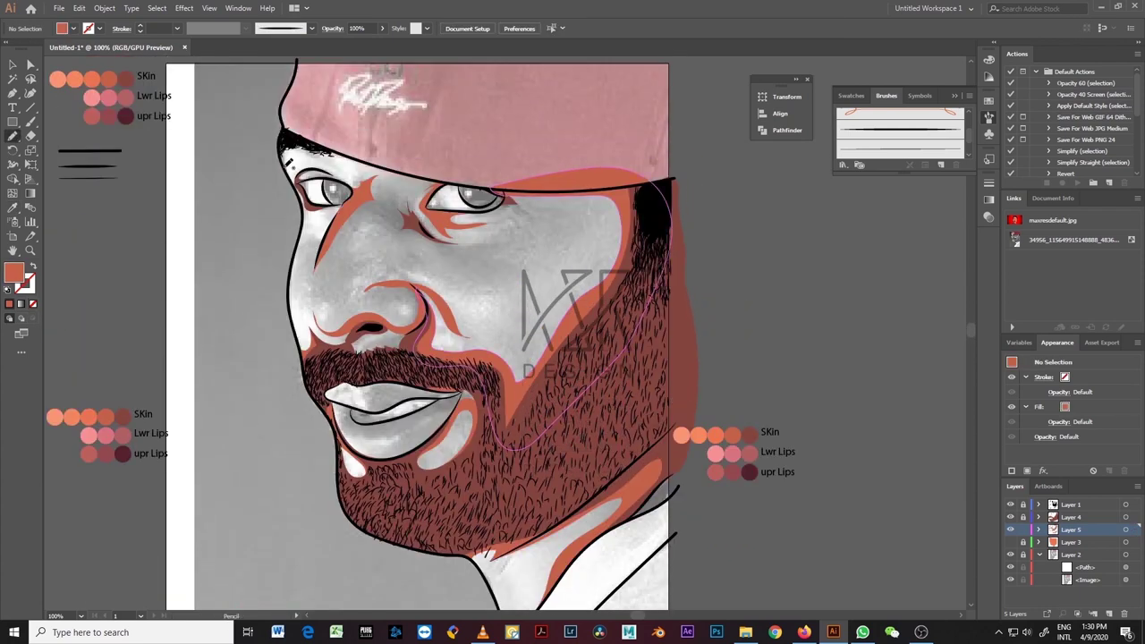
# Step: Close a shading outline along the face edge and fill it with the shading colour
pyautogui.moveTo(317, 143); pyautogui.dragTo(304, 150)
pyautogui.press('i')
pyautogui.click(431, 161)
pyautogui.hotkey('ctrl', 'shift', 'a')
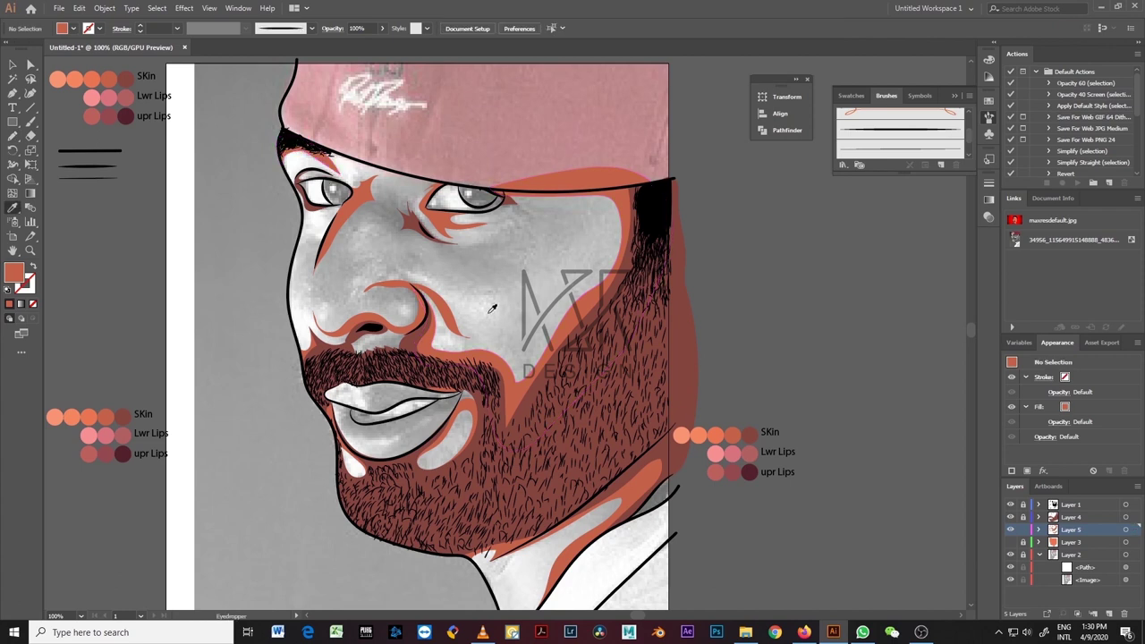
pyautogui.press('n')
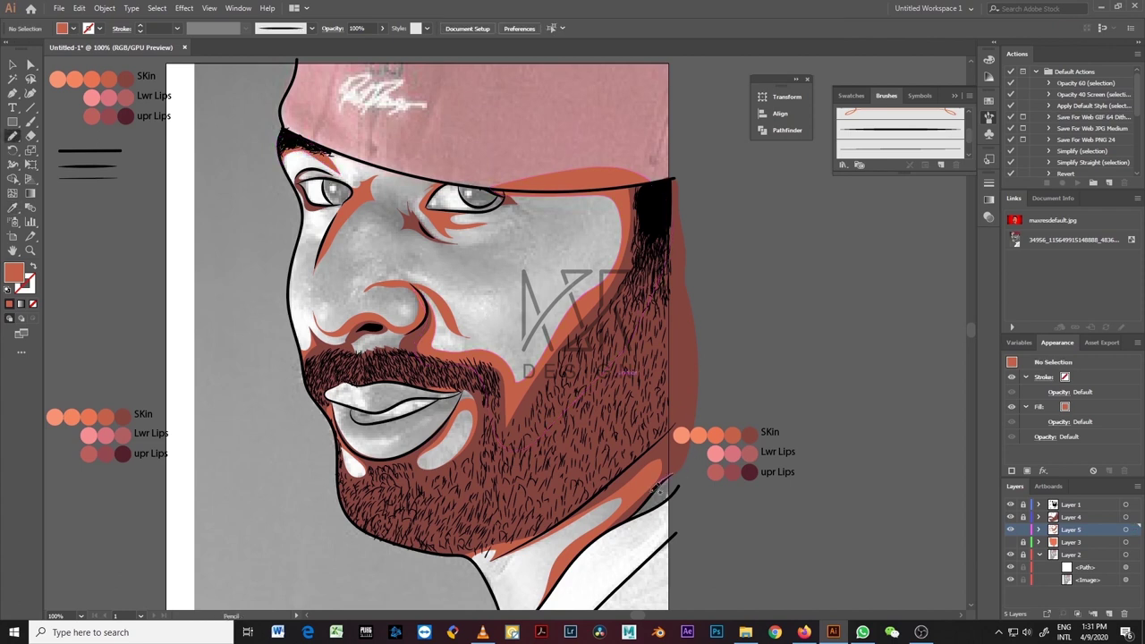
pyautogui.scroll(-1, 666, 474)
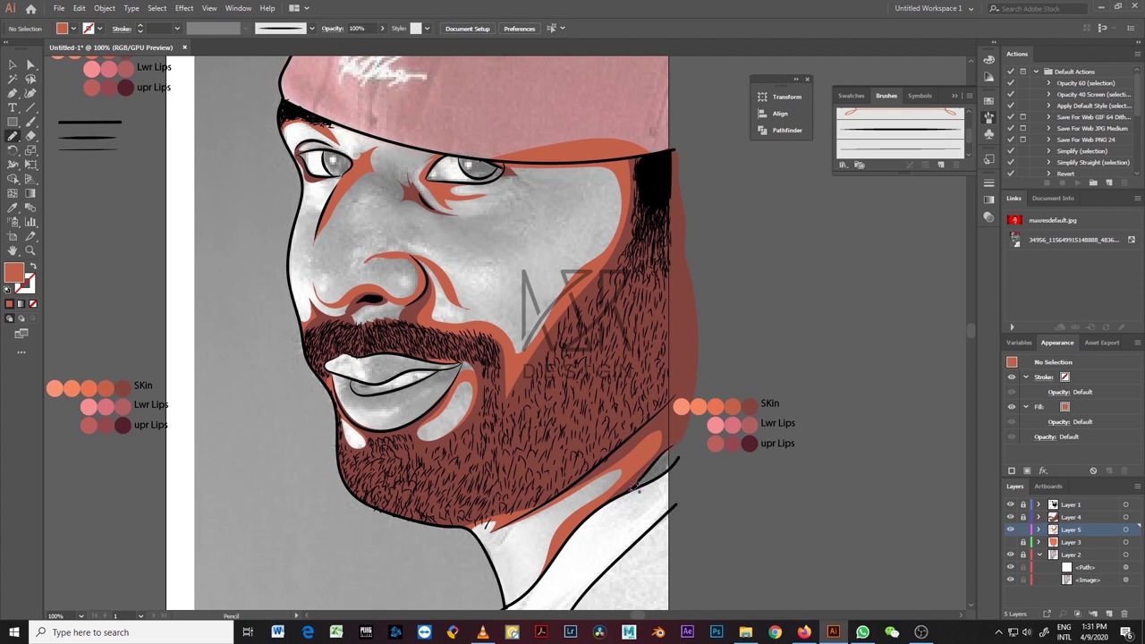
# Step: Draw one more shading shape across the face and add Layer 6
pyautogui.moveTo(669, 157); pyautogui.dragTo(420, 317)
pyautogui.press('i')
pyautogui.scroll(-2, 600, 267)
pyautogui.scroll(3, 599, 265)
pyautogui.press('n')
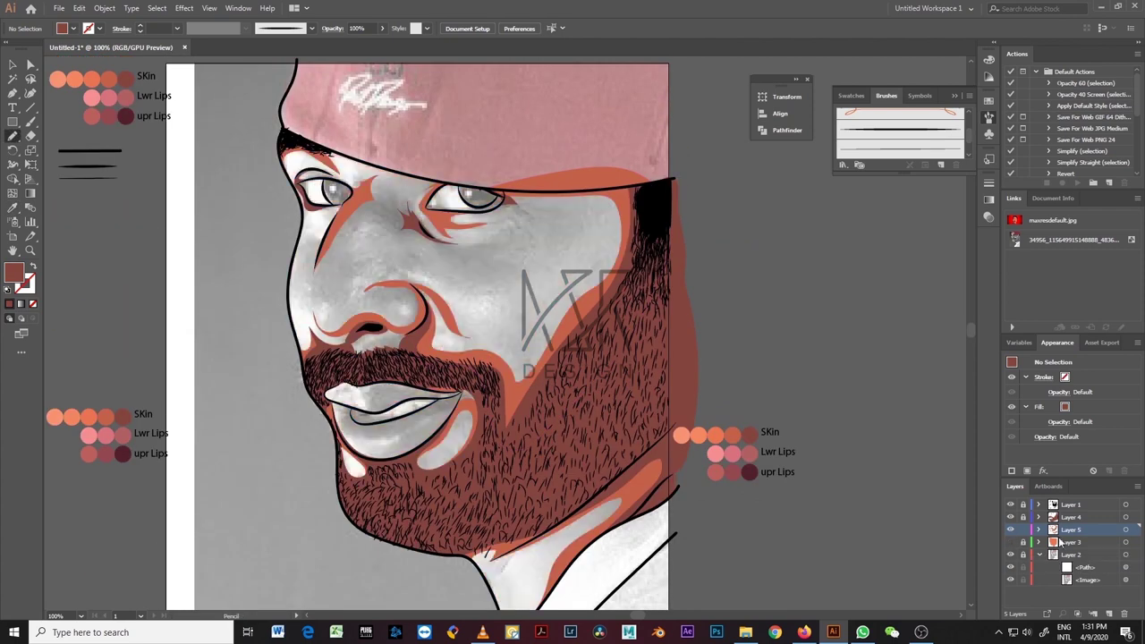
pyautogui.hotkey('ctrl', 'l')
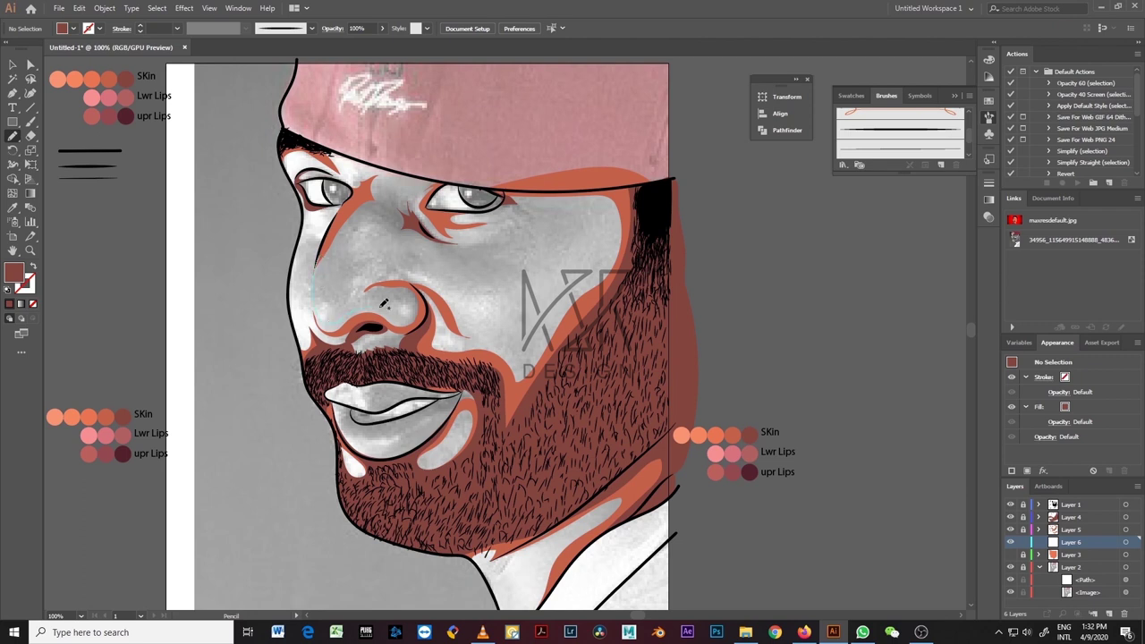
# Step: Outline light salmon patches over the nose, cheek, under-eye and nose bridge, filling them with the light skin colour
pyautogui.moveTo(365, 181); pyautogui.dragTo(368, 184)
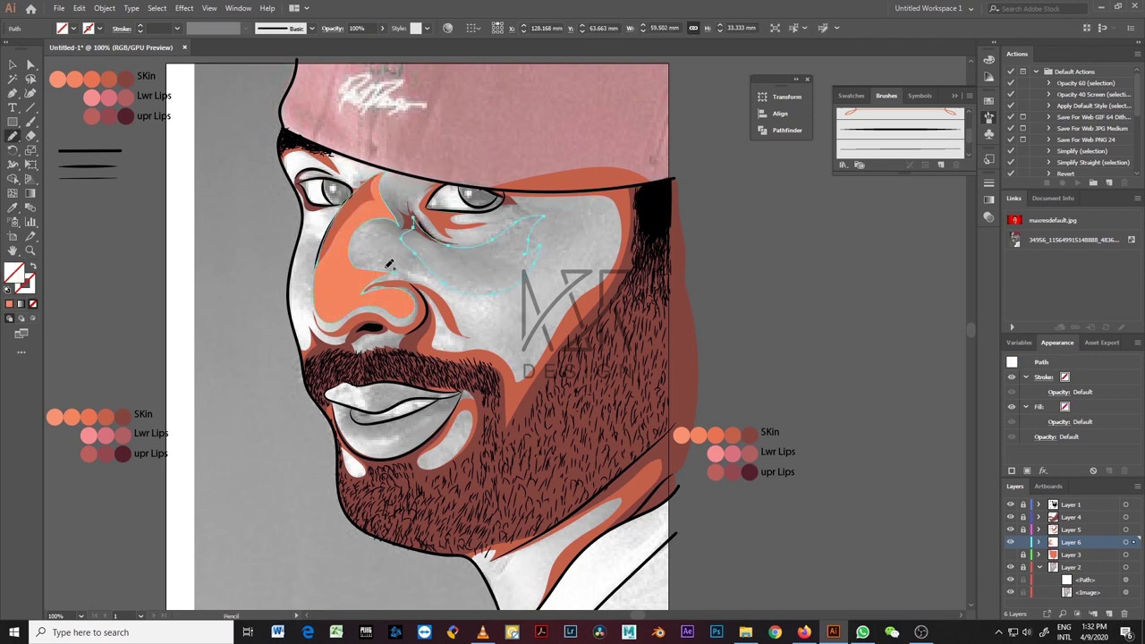
pyautogui.moveTo(435, 232); pyautogui.dragTo(459, 233)
pyautogui.moveTo(368, 182)
pyautogui.mouseDown()
pyautogui.moveTo(302, 256)
pyautogui.moveTo(308, 295)
pyautogui.mouseUp()
pyautogui.press('i')
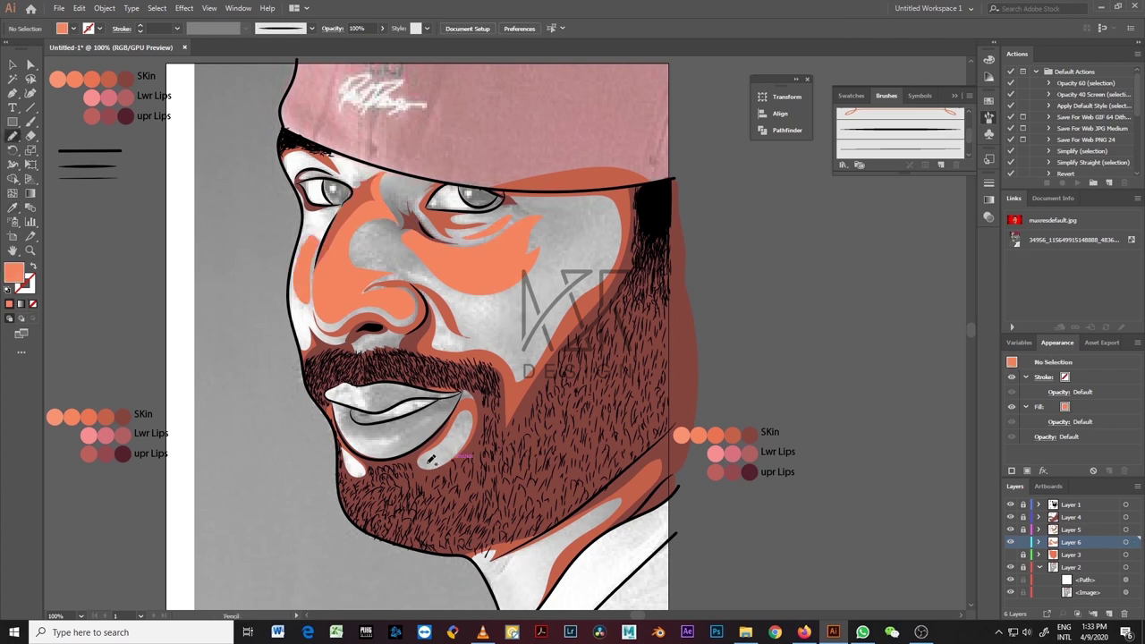
pyautogui.keyDown('ctrl'); pyautogui.click(438, 451); pyautogui.keyUp('ctrl')
pyautogui.hotkey('ctrl', 'shift', 'a')
pyautogui.press('n')
pyautogui.scroll(-2, 488, 547)
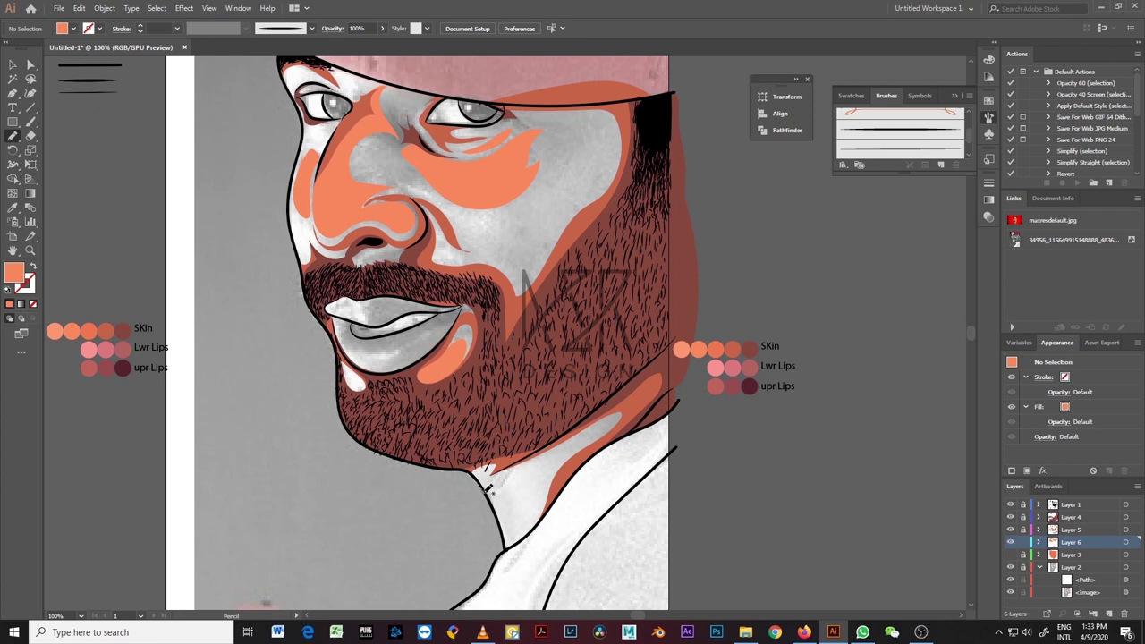
# Step: Add light skin patches under the lower lip and on the cheek, then briefly hide the photo to check
pyautogui.moveTo(465, 340)
pyautogui.mouseDown()
pyautogui.moveTo(463, 358)
pyautogui.moveTo(452, 351)
pyautogui.mouseUp()
pyautogui.moveTo(541, 457); pyautogui.dragTo(537, 460)
pyautogui.scroll(3, 537, 447)
pyautogui.moveTo(540, 234); pyautogui.dragTo(524, 263)
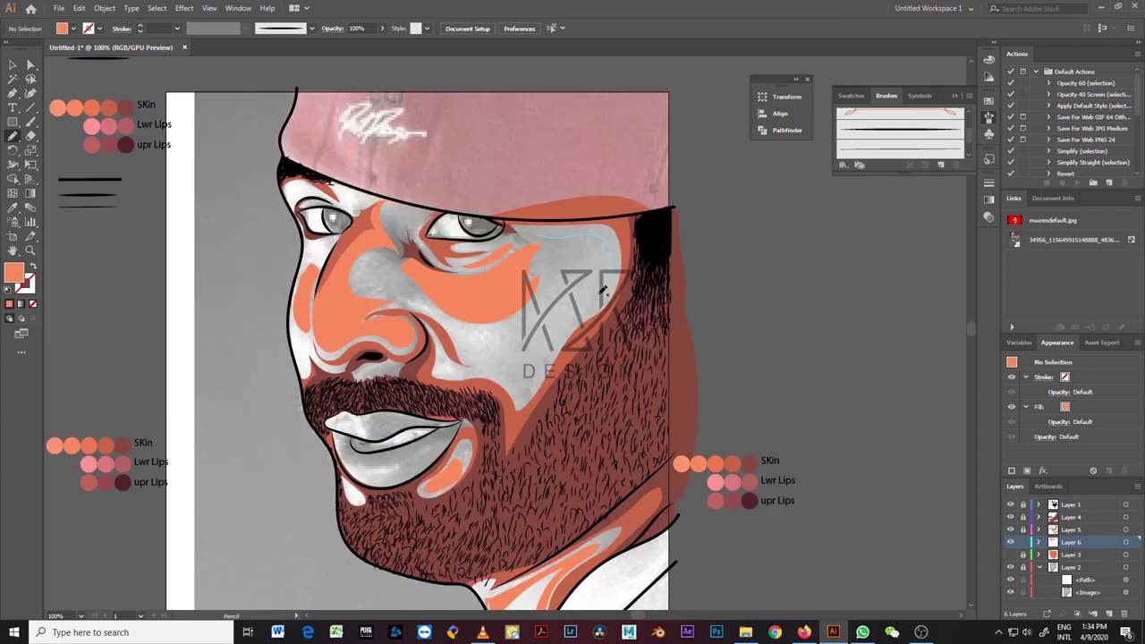
pyautogui.press('i')
pyautogui.click(435, 323)
pyautogui.hotkey('ctrl', 'shift', 'a')
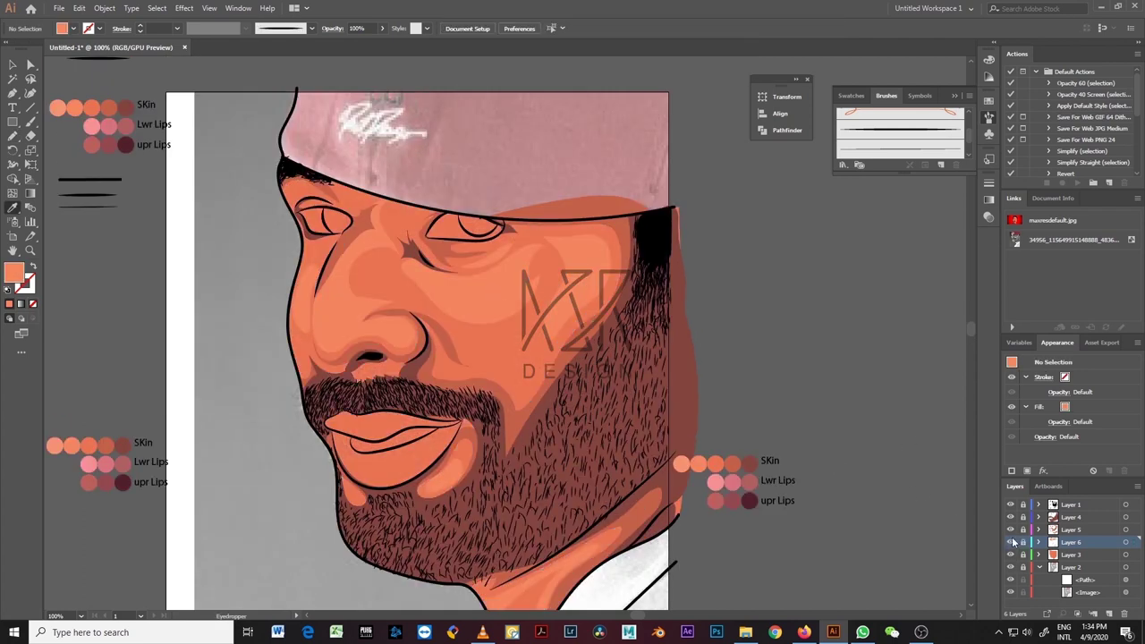
pyautogui.click(1012, 542)
pyautogui.click(1045, 554)
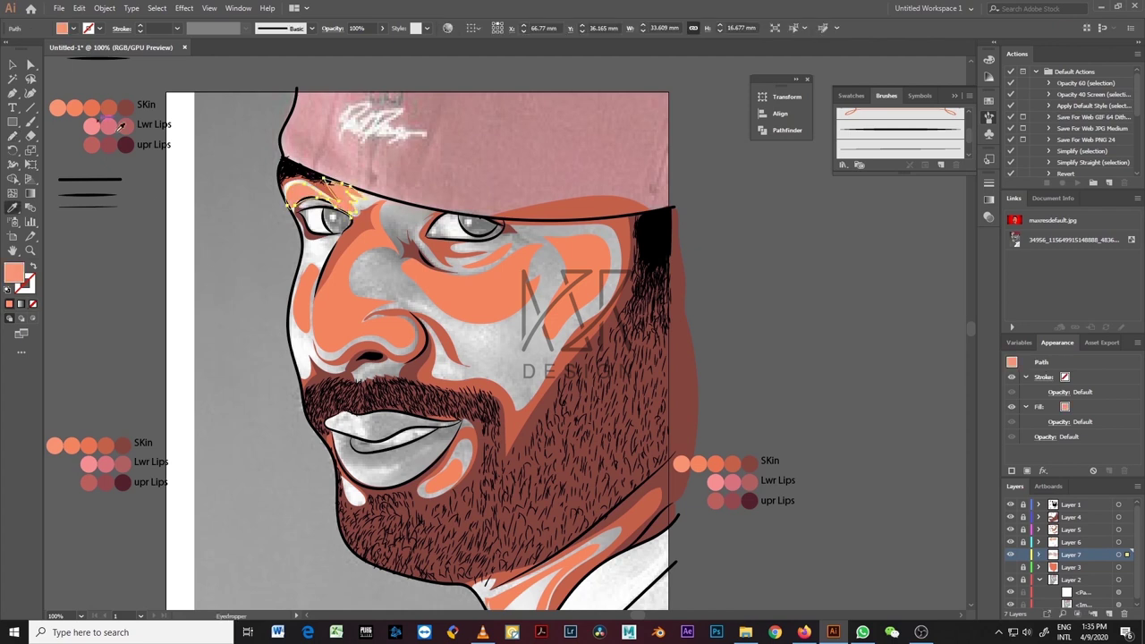
# Step: Outline light patches over the eyebrow, nose bridge and beside the nostril, sampling the cheek's skin colour
pyautogui.moveTo(324, 191)
pyautogui.mouseDown()
pyautogui.moveTo(315, 240)
pyautogui.moveTo(332, 243)
pyautogui.mouseUp()
pyautogui.press('i')
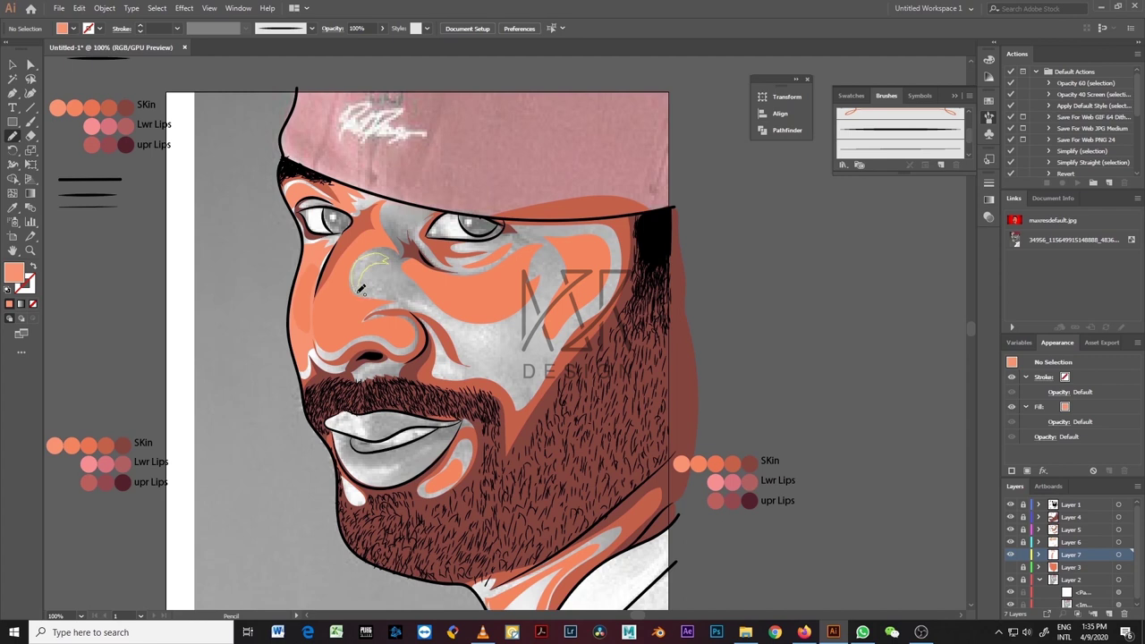
pyautogui.moveTo(360, 287); pyautogui.dragTo(362, 290)
pyautogui.press('i')
pyautogui.press('i')
pyautogui.moveTo(428, 332); pyautogui.dragTo(440, 315)
pyautogui.press('i')
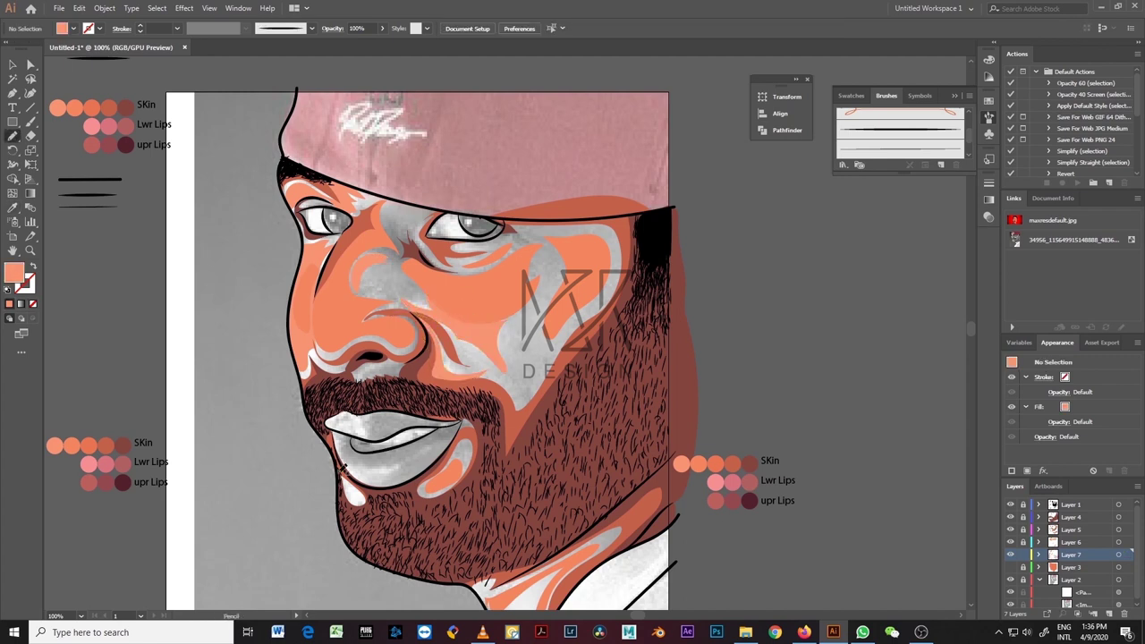
pyautogui.scroll(-3, 519, 457)
pyautogui.press('n')
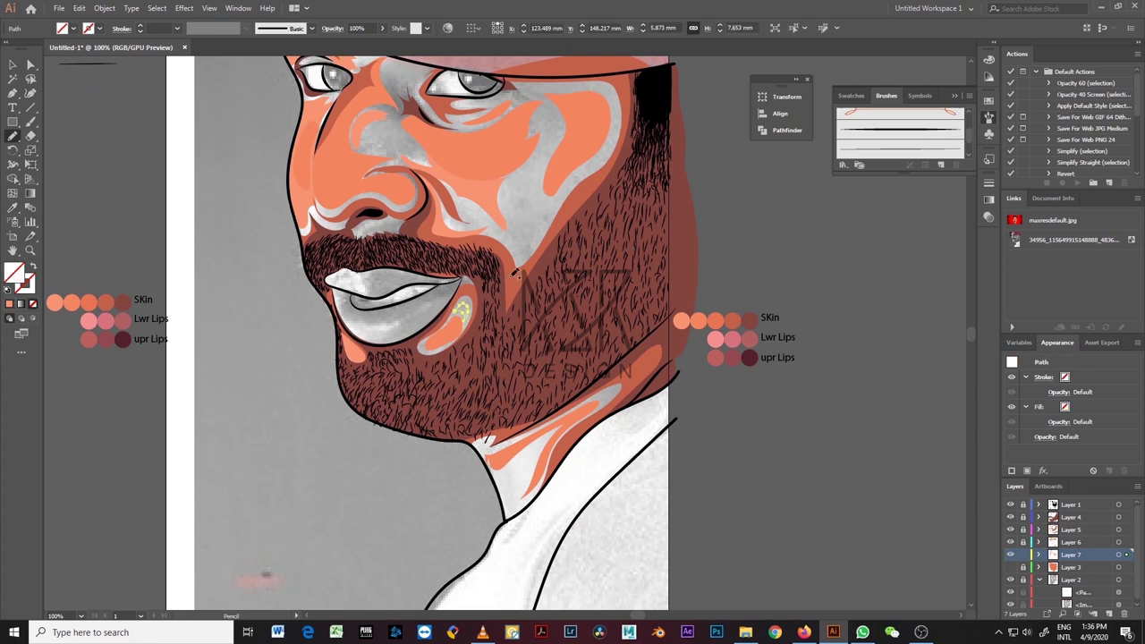
pyautogui.press('i')
# Step: Make Layer 6 the active drawing layer
pyautogui.press('i')
pyautogui.click(524, 200)
pyautogui.press('n')
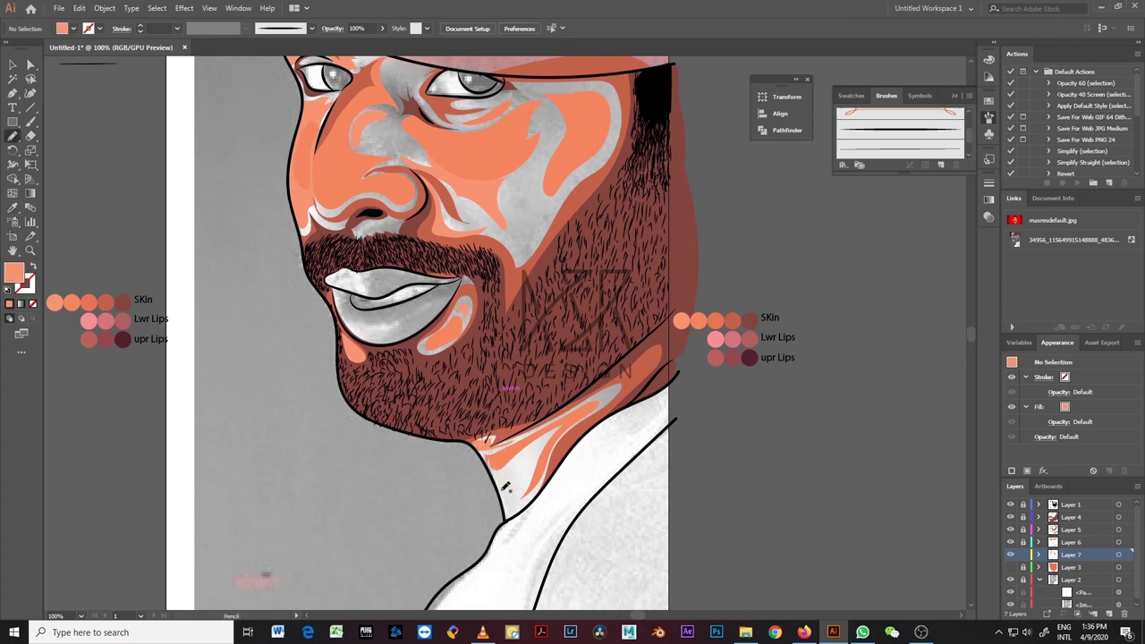
pyautogui.press('i')
pyautogui.scroll(-3, 517, 462)
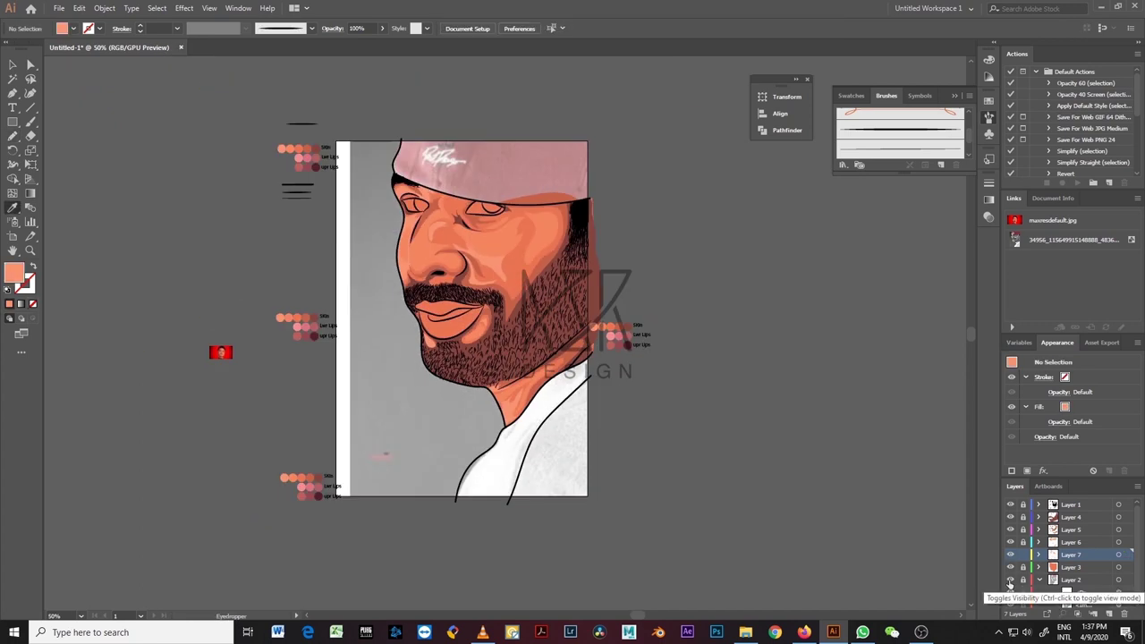
pyautogui.scroll(5, 541, 462)
pyautogui.scroll(3, 541, 463)
pyautogui.click(1016, 548)
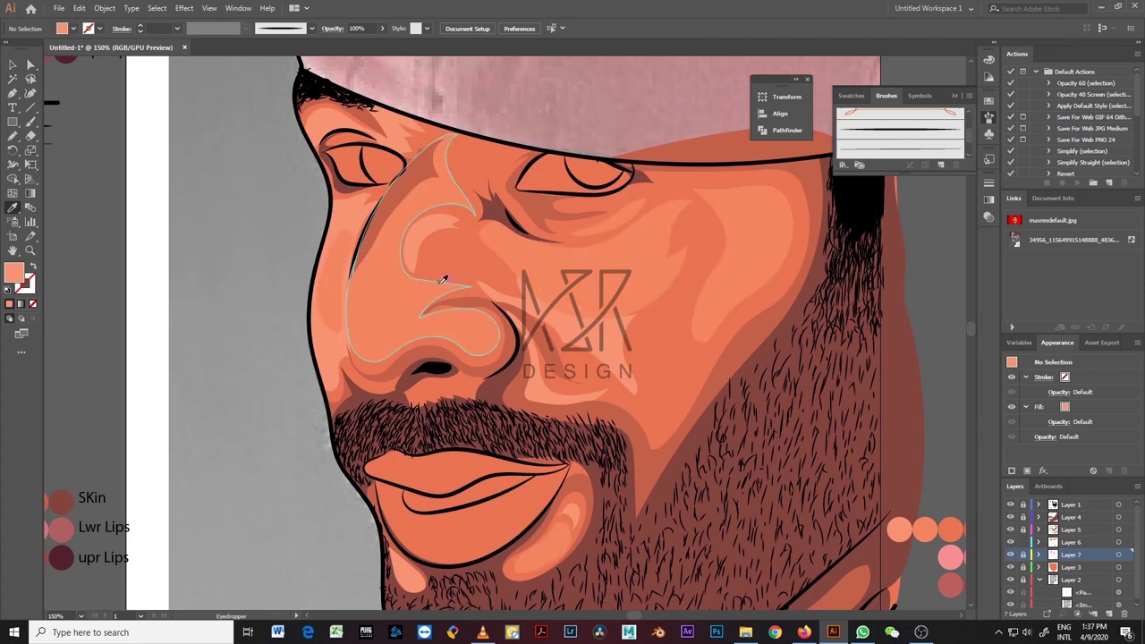
pyautogui.press('n')
# Step: Outline skin patches beside and around the nose and fill them with the skin colour
pyautogui.moveTo(352, 273); pyautogui.dragTo(369, 352)
pyautogui.press('i')
pyautogui.click(491, 347)
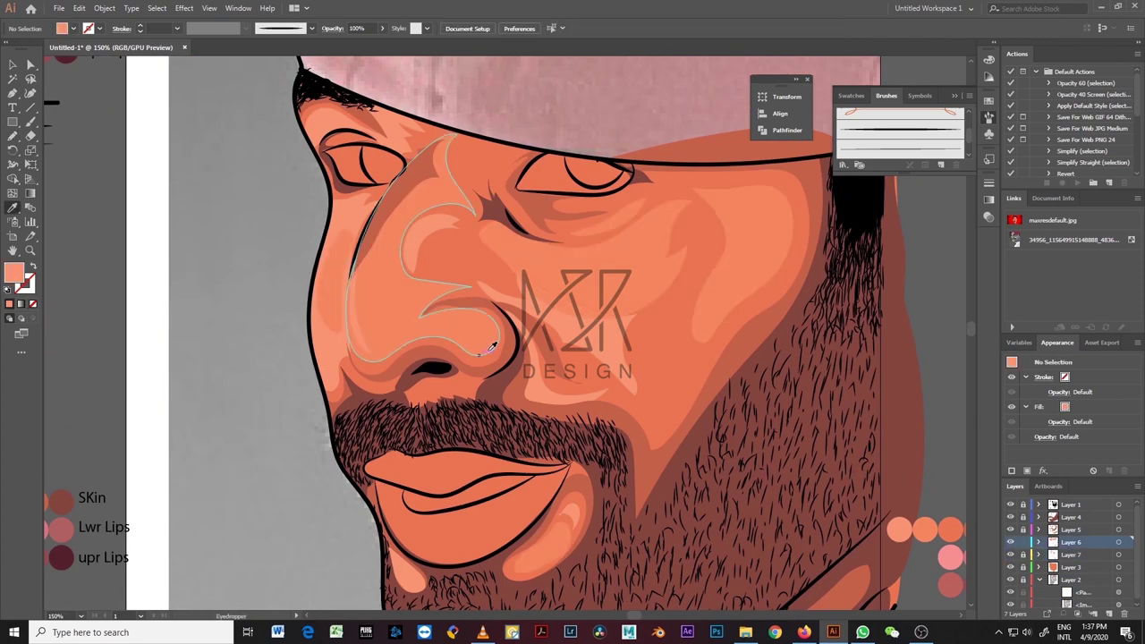
pyautogui.moveTo(478, 345); pyautogui.dragTo(479, 348)
pyautogui.press('i')
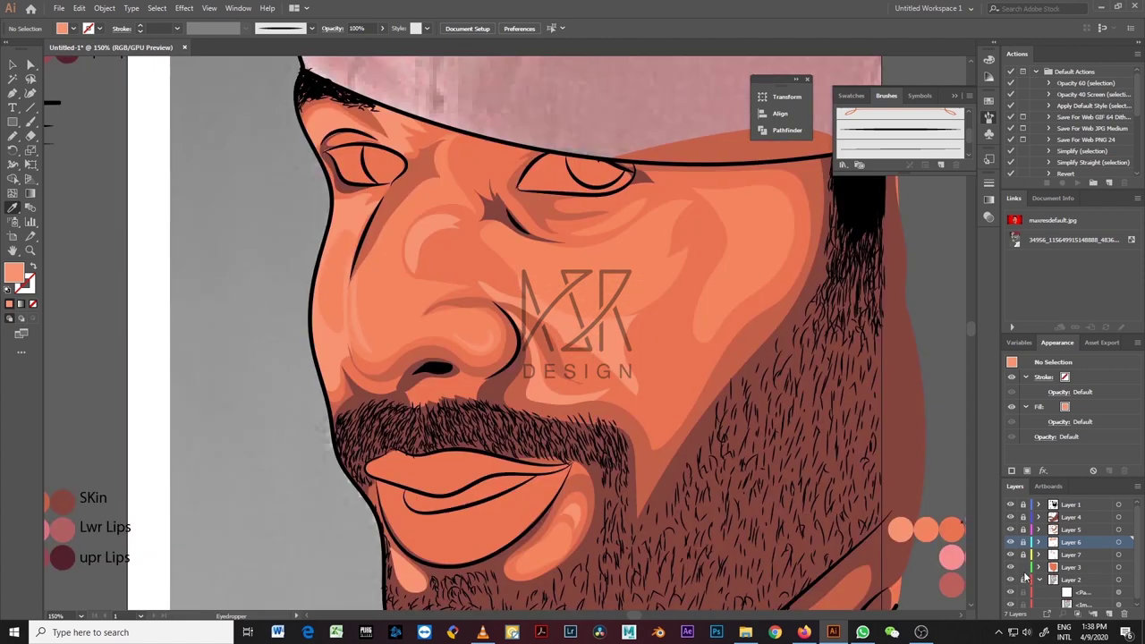
# Step: Hide the highlights, outline a cheek highlight and select the darker shading shape by the nose
pyautogui.click(1010, 567)
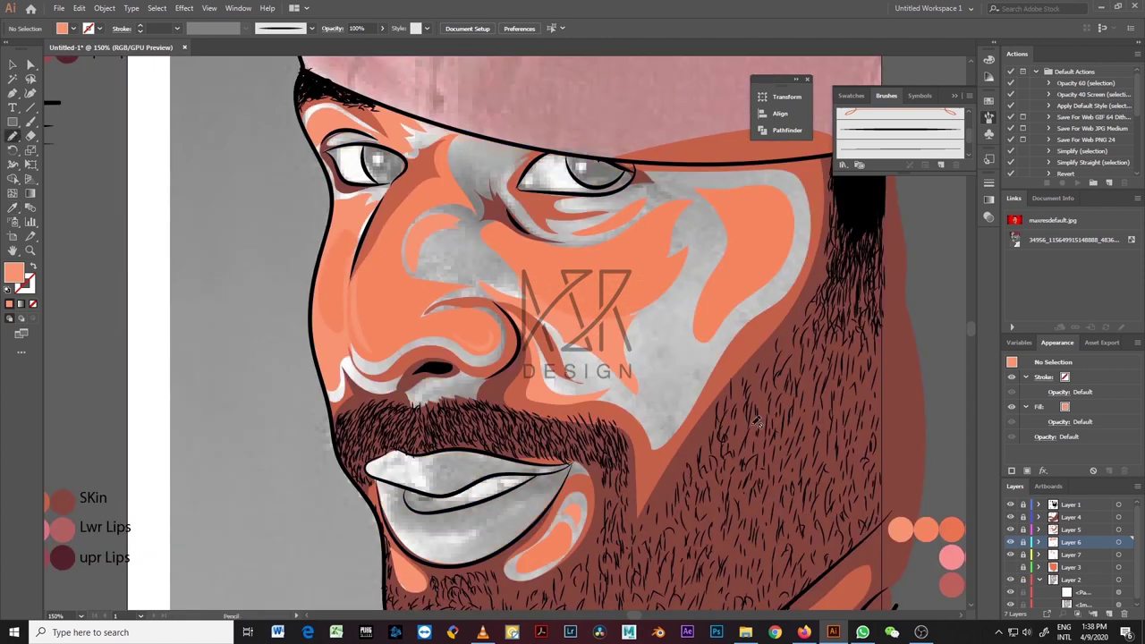
pyautogui.moveTo(635, 392); pyautogui.dragTo(516, 300)
pyautogui.moveTo(628, 362); pyautogui.dragTo(632, 376)
pyautogui.press('i')
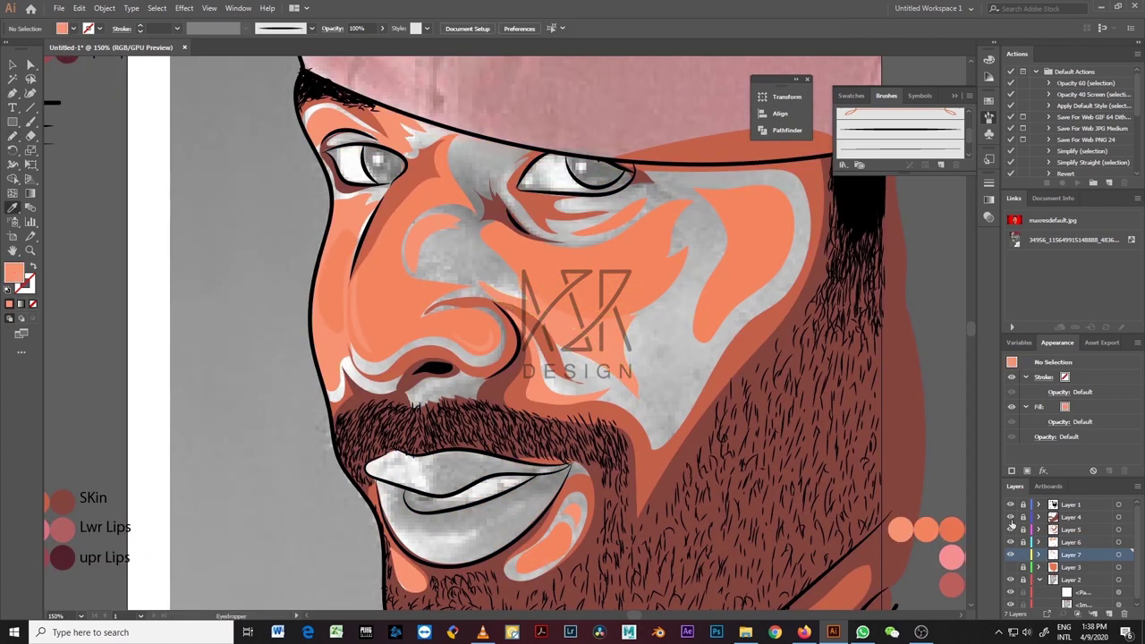
pyautogui.click(604, 341)
# Step: Hide the reference photo to view the flat shading and zoom in on the face
pyautogui.hotkey('ctrl', 'shift', 'w')
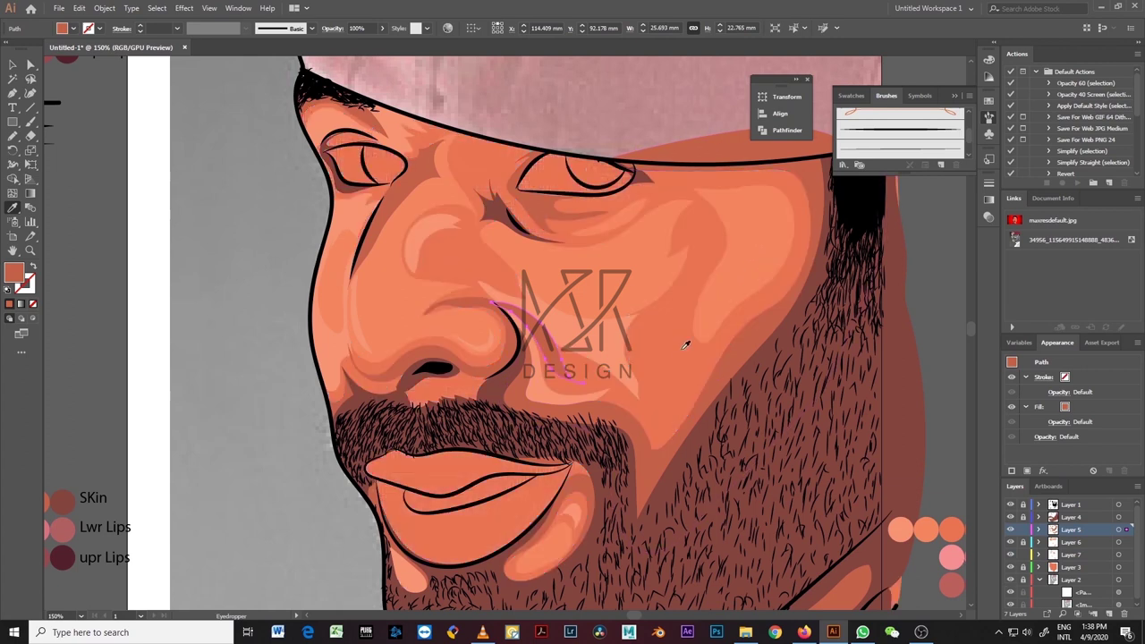
pyautogui.hotkey('ctrl', 'shift', 'a')
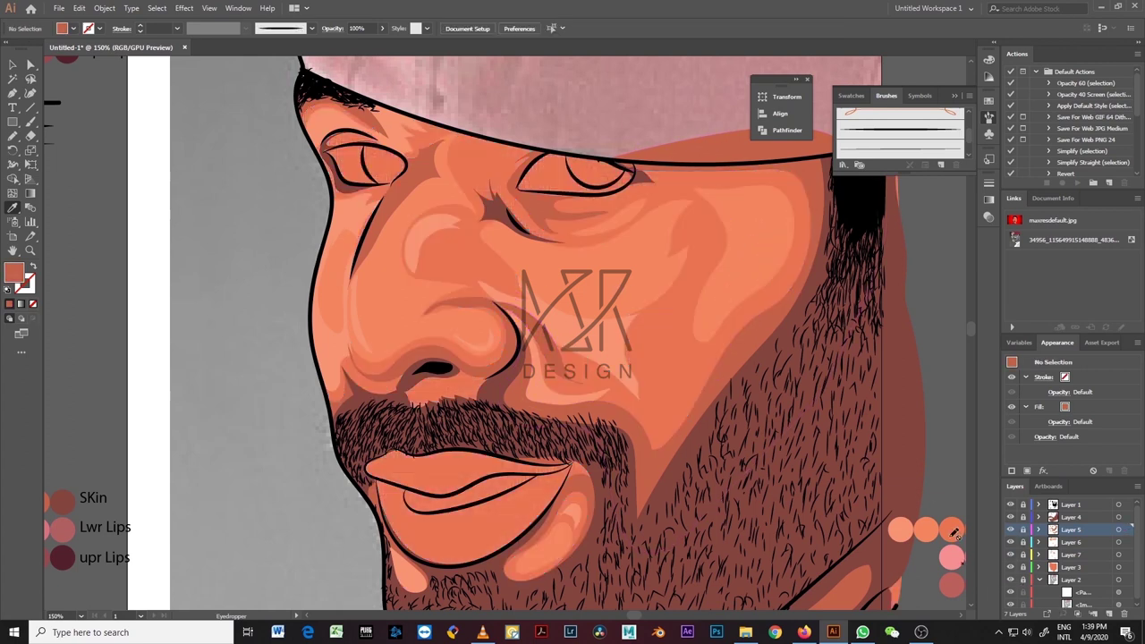
pyautogui.hotkey('ctrl', '-')
pyautogui.hotkey('ctrl', '+')
pyautogui.hotkey('ctrl', '+')
# Step: Add Layer 8 for the eyes and trace the right eye-white outline with the Pen
pyautogui.hotkey('ctrl', 'l')
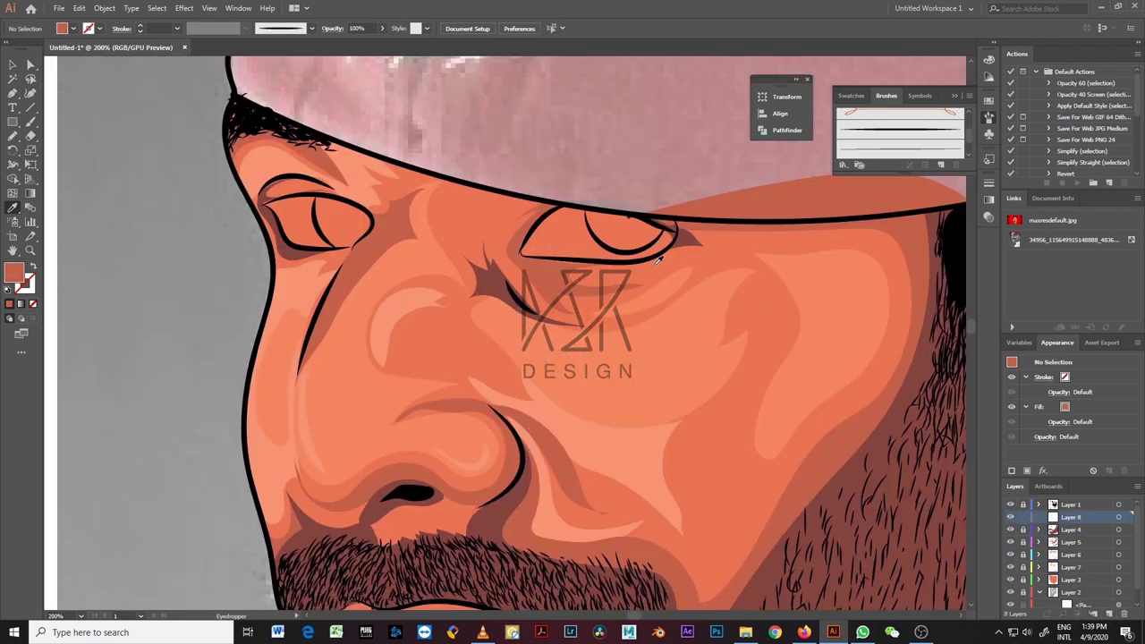
pyautogui.hotkey('ctrl', '+')
pyautogui.hotkey('ctrl', '+')
pyautogui.press('p')
pyautogui.click(542, 303)
pyautogui.click(622, 238)
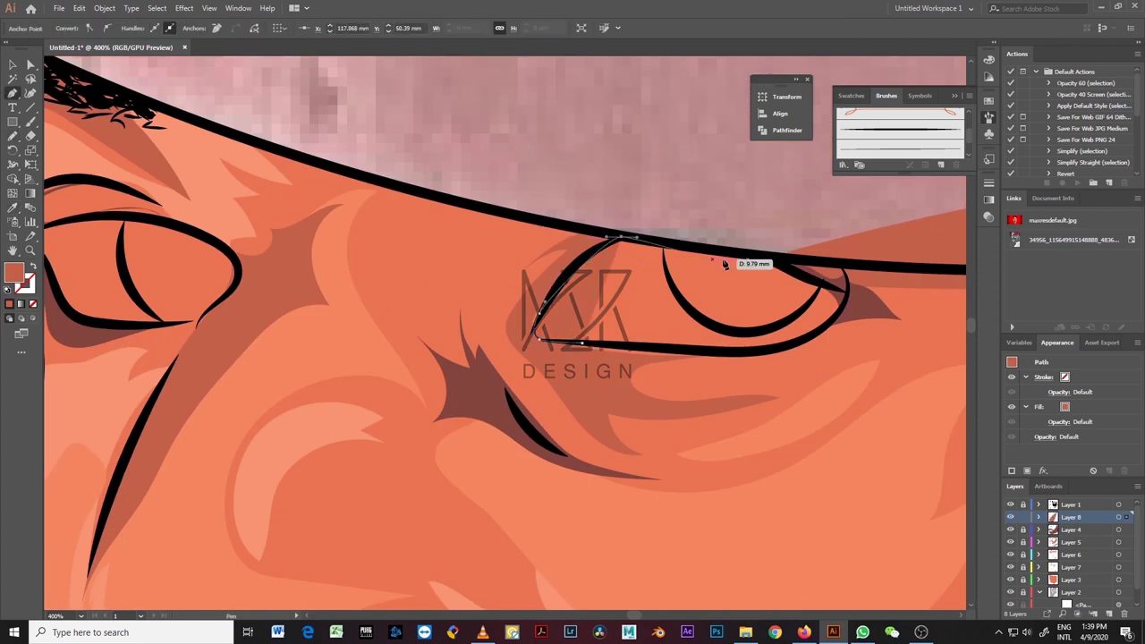
pyautogui.click(756, 257)
pyautogui.click(845, 291)
pyautogui.click(735, 352)
pyautogui.click(638, 346)
pyautogui.click(582, 343)
pyautogui.click(556, 343)
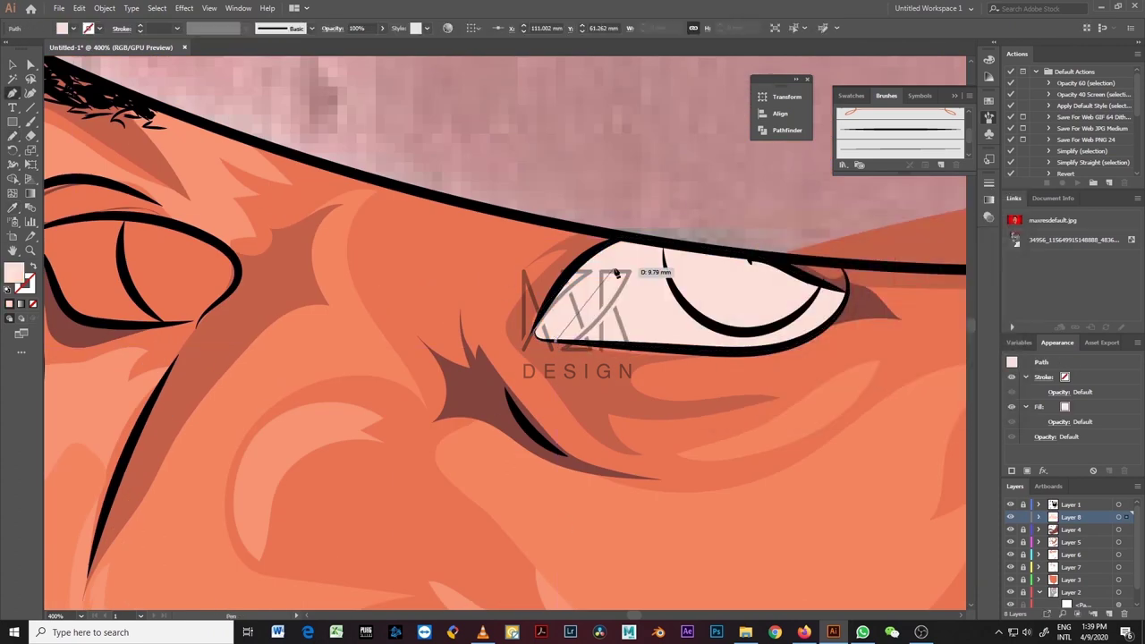
# Step: Close a second path around the right eye and give it a pale pink fill
pyautogui.click(637, 260)
pyautogui.moveTo(747, 288); pyautogui.dragTo(766, 295)
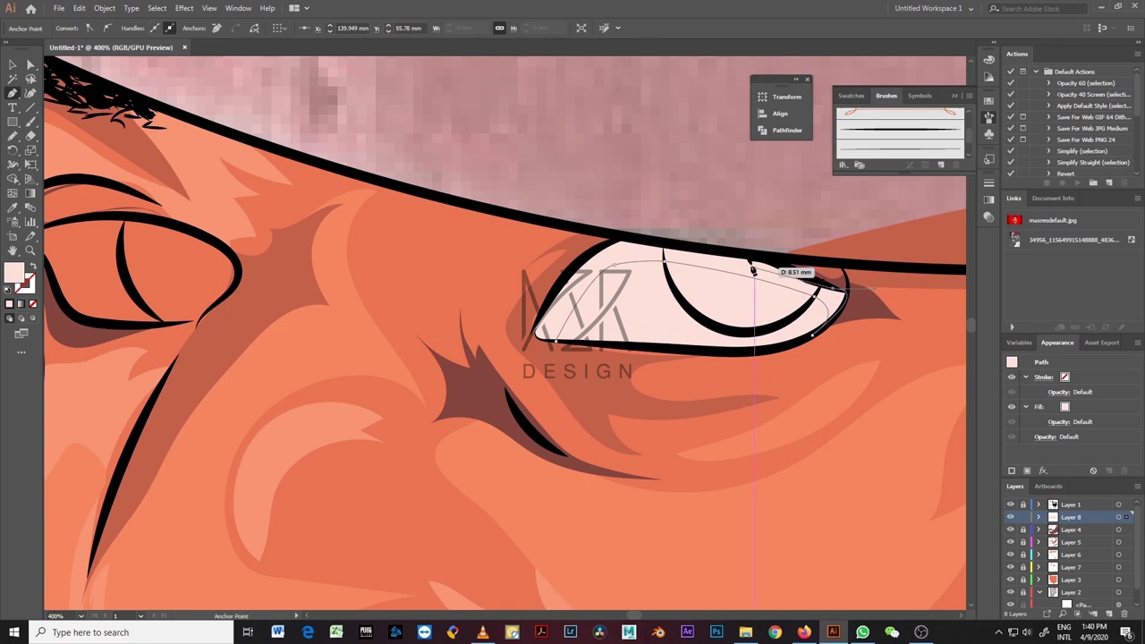
pyautogui.click(555, 342)
pyautogui.doubleClick(13, 272)
pyautogui.click(989, 238)
# Step: Trace the left eye-white outline with curved Pen anchors
pyautogui.moveTo(108, 378)
pyautogui.mouseDown()
pyautogui.moveTo(265, 330)
pyautogui.moveTo(275, 441)
pyautogui.mouseUp()
pyautogui.click(177, 308)
pyautogui.click(212, 358)
pyautogui.click(271, 395)
pyautogui.click(386, 364)
pyautogui.moveTo(394, 338); pyautogui.dragTo(251, 291)
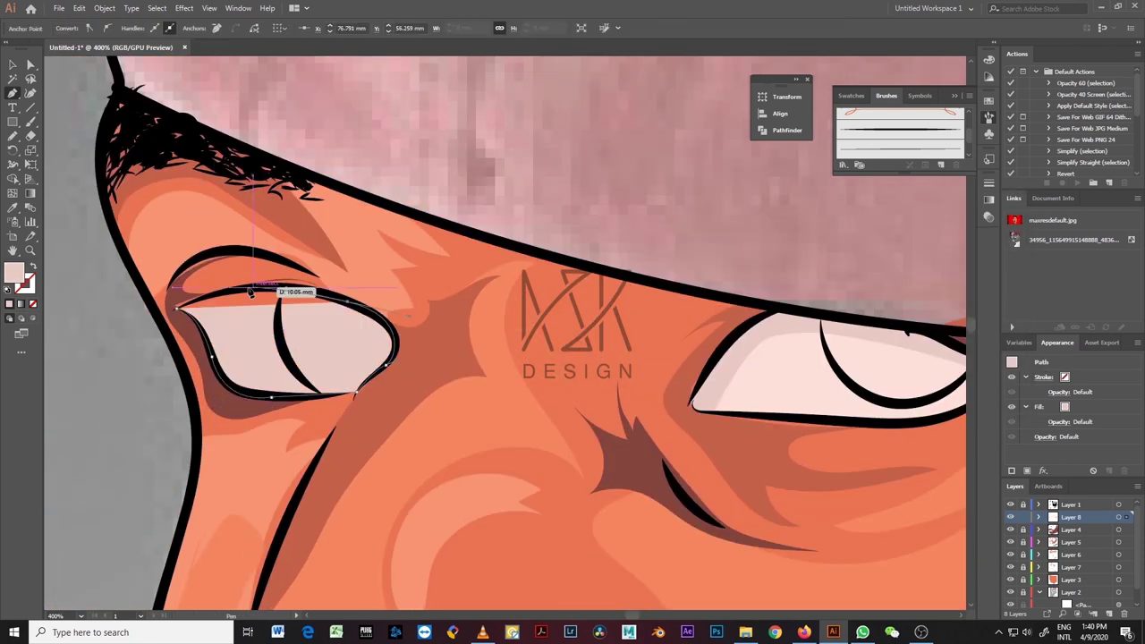
pyautogui.click(275, 288)
# Step: Trace and close the left iris outline
pyautogui.click(277, 323)
pyautogui.click(239, 391)
pyautogui.moveTo(176, 309); pyautogui.dragTo(176, 309)
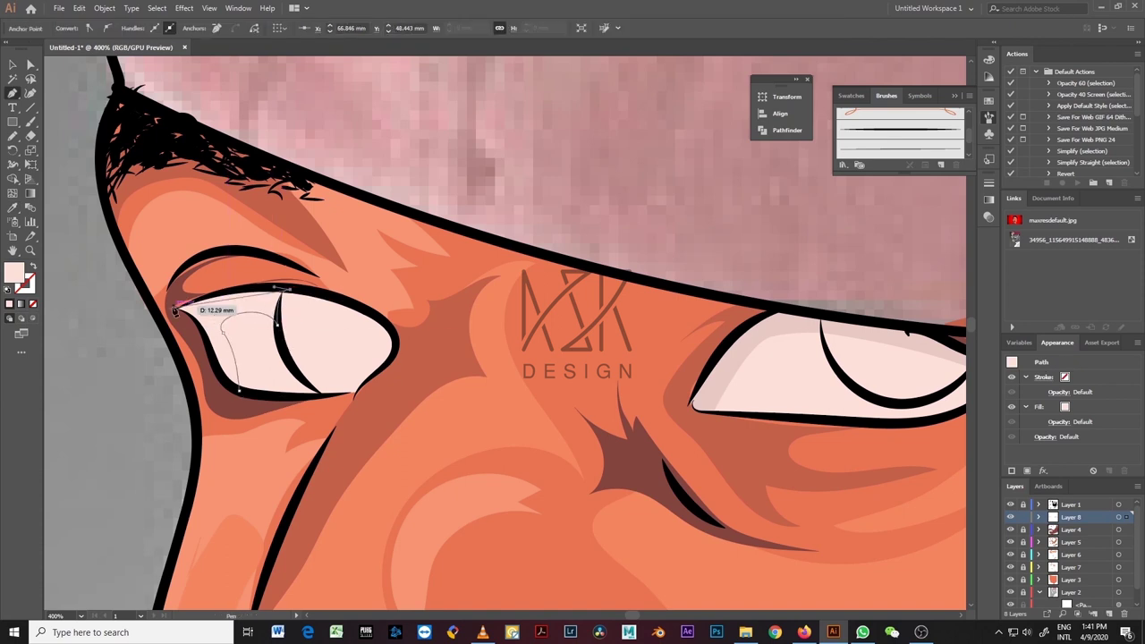
pyautogui.click(292, 289)
pyautogui.click(276, 329)
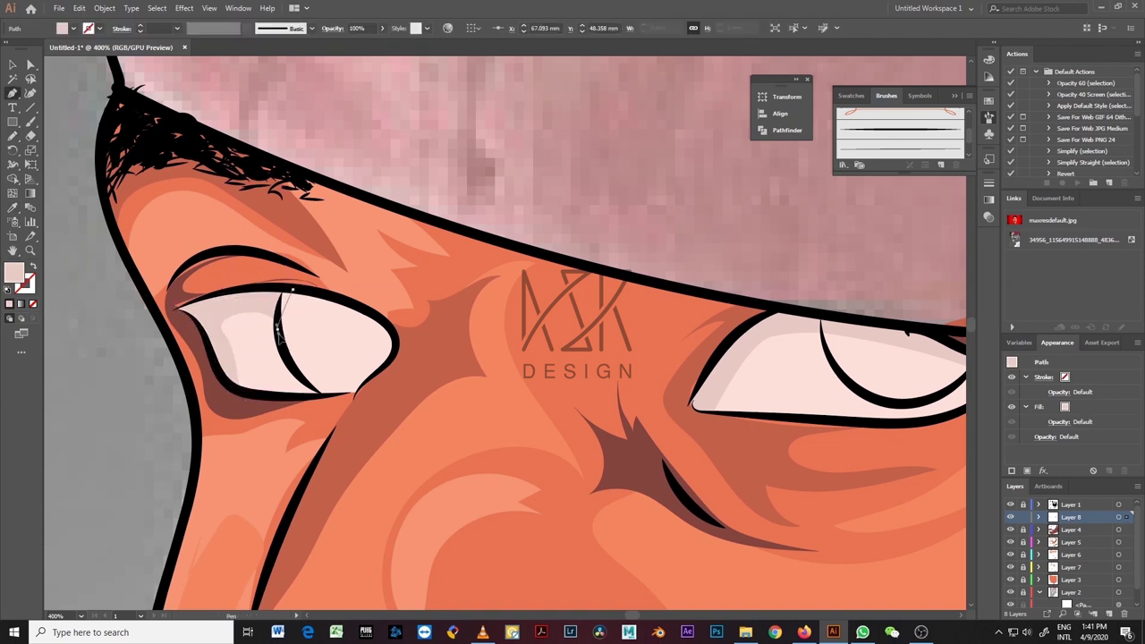
pyautogui.click(319, 393)
pyautogui.moveTo(358, 386); pyautogui.dragTo(364, 380)
pyautogui.click(292, 288)
# Step: Fill the left iris dark brown and add a vertical gradient highlight across it
pyautogui.doubleClick(13, 273)
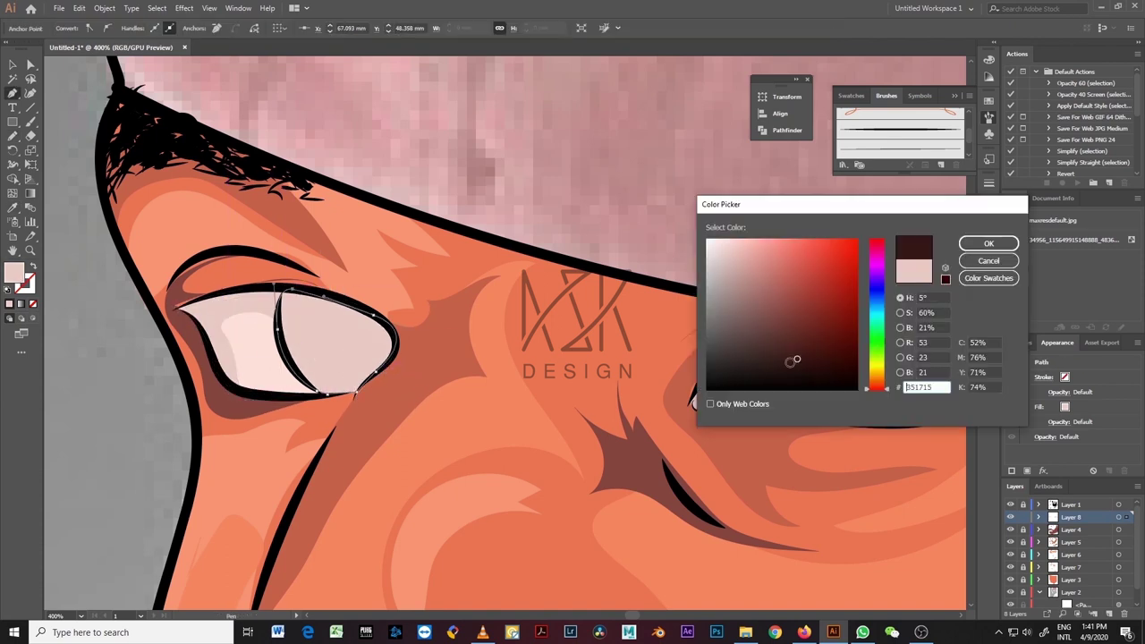
pyautogui.click(991, 224)
pyautogui.moveTo(385, 345); pyautogui.dragTo(383, 367)
pyautogui.click(295, 307)
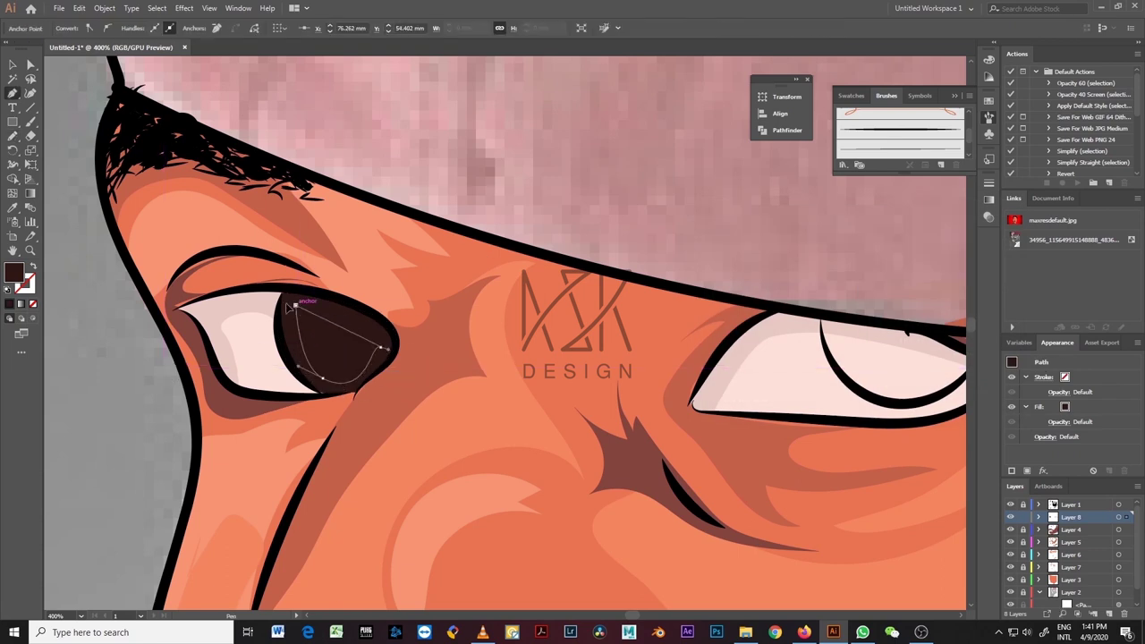
pyautogui.doubleClick(30, 193)
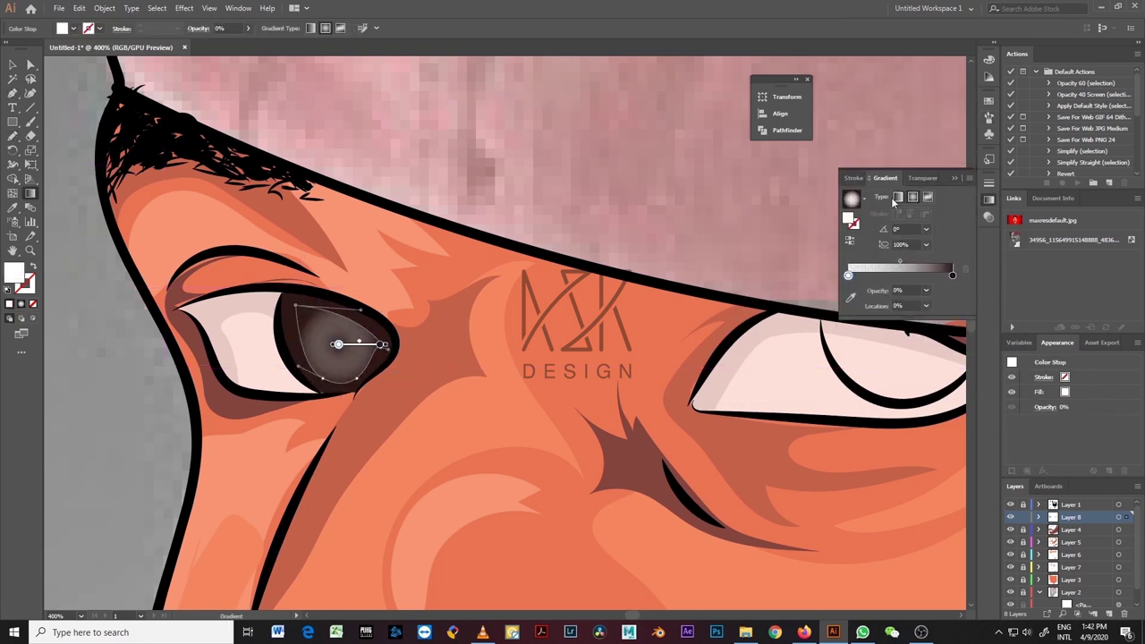
pyautogui.moveTo(344, 313); pyautogui.dragTo(332, 403)
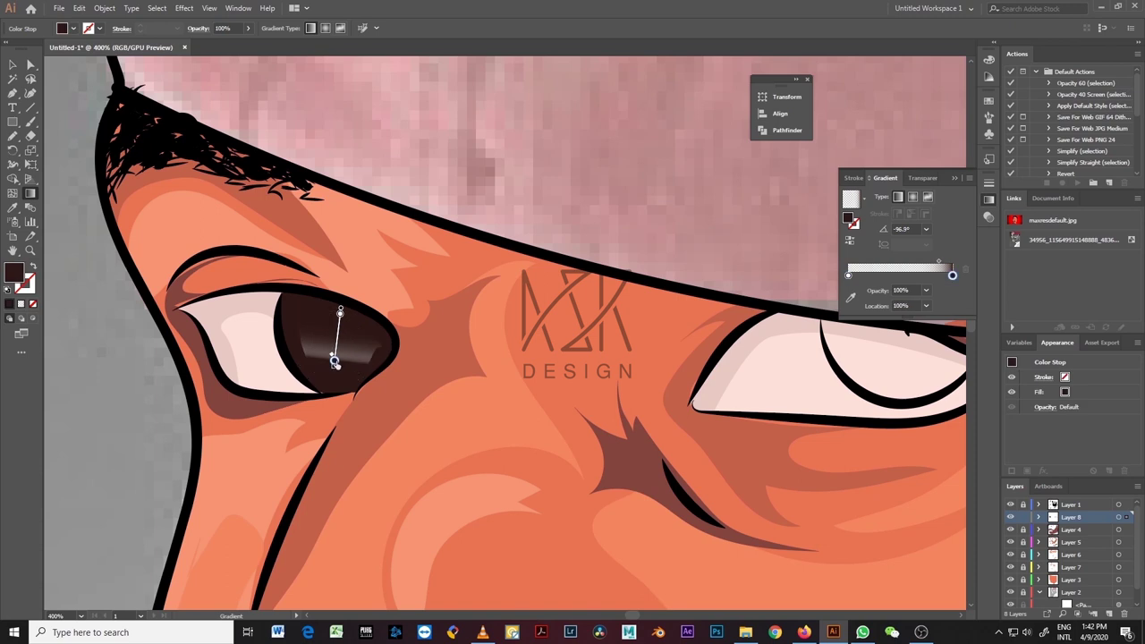
pyautogui.hotkey('ctrl', 'shift', 'a')
# Step: Copy the dark brown iris gradient onto the right iris with the Eyedropper
pyautogui.hscroll(5, 745, 508)
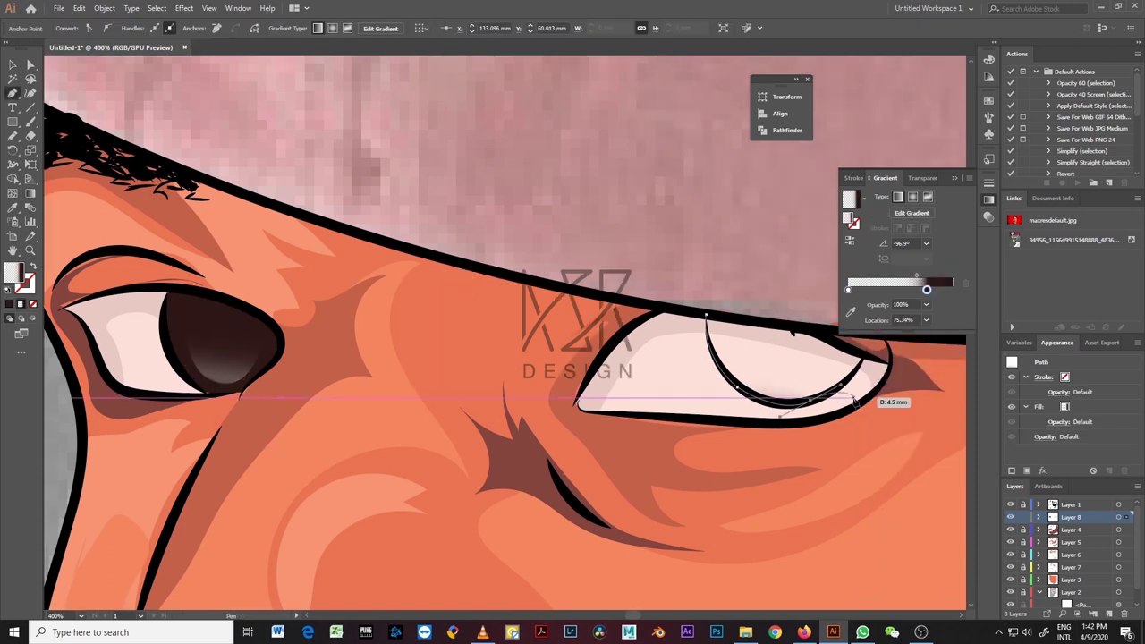
pyautogui.scroll(1, 626, 501)
pyautogui.press('i')
pyautogui.click(531, 506)
pyautogui.press('a')
pyautogui.click(761, 375)
pyautogui.press('.')
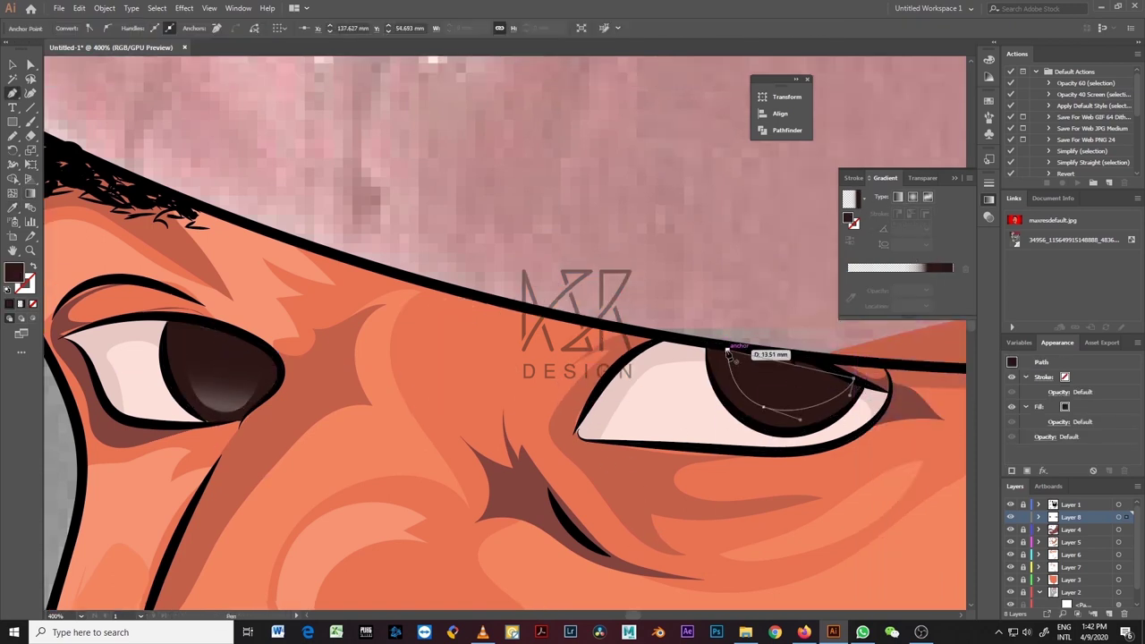
pyautogui.hotkey('ctrl', 'shift', 'a')
# Step: Choose the 15 pt round Paintbrush and open the fill colour picker
pyautogui.press('b')
pyautogui.click(312, 27)
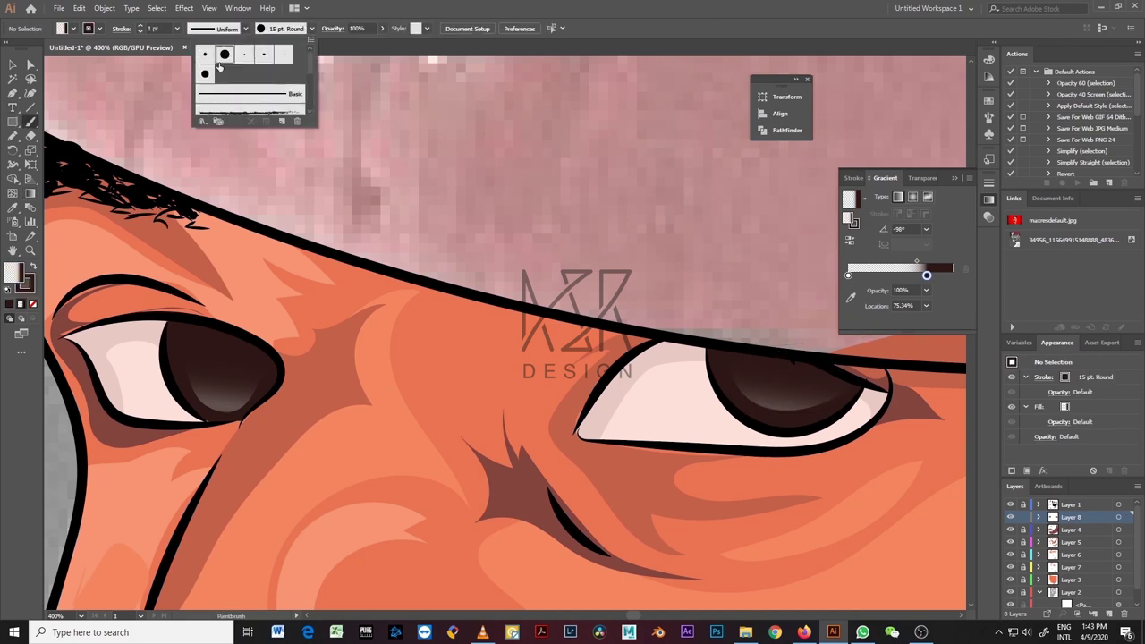
pyautogui.click(312, 28)
pyautogui.doubleClick(13, 272)
pyautogui.press('Return')
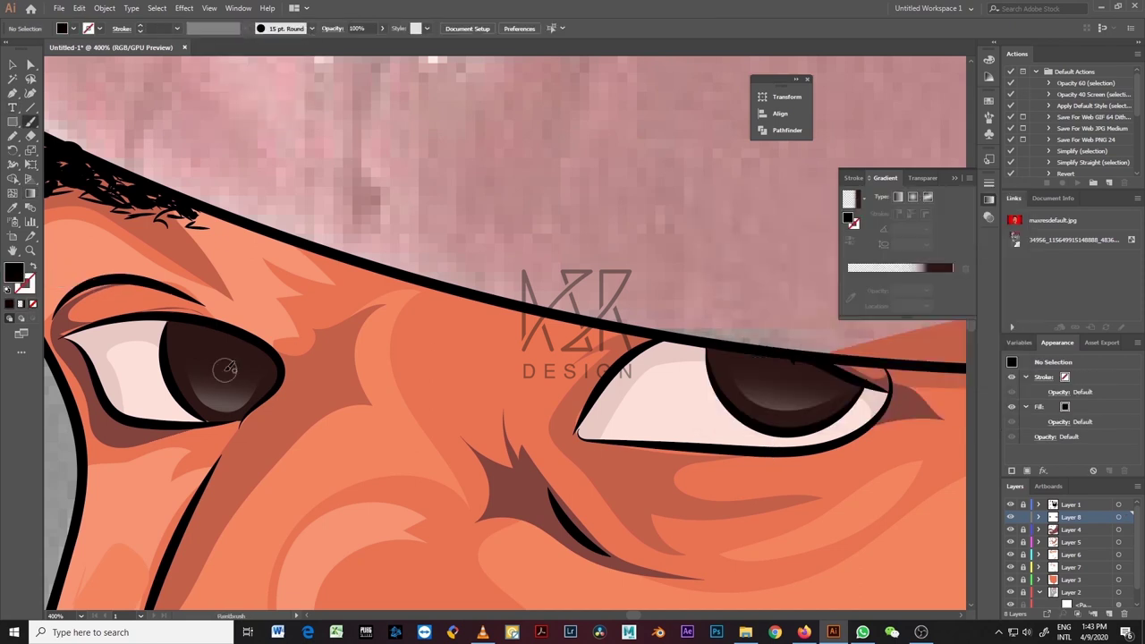
# Step: Close the cap outline along its top edge with the Pen tool
pyautogui.press('i')
pyautogui.press('b')
pyautogui.hotkey('ctrl', '-')
pyautogui.hotkey('ctrl', '-')
pyautogui.hotkey('ctrl', '-')
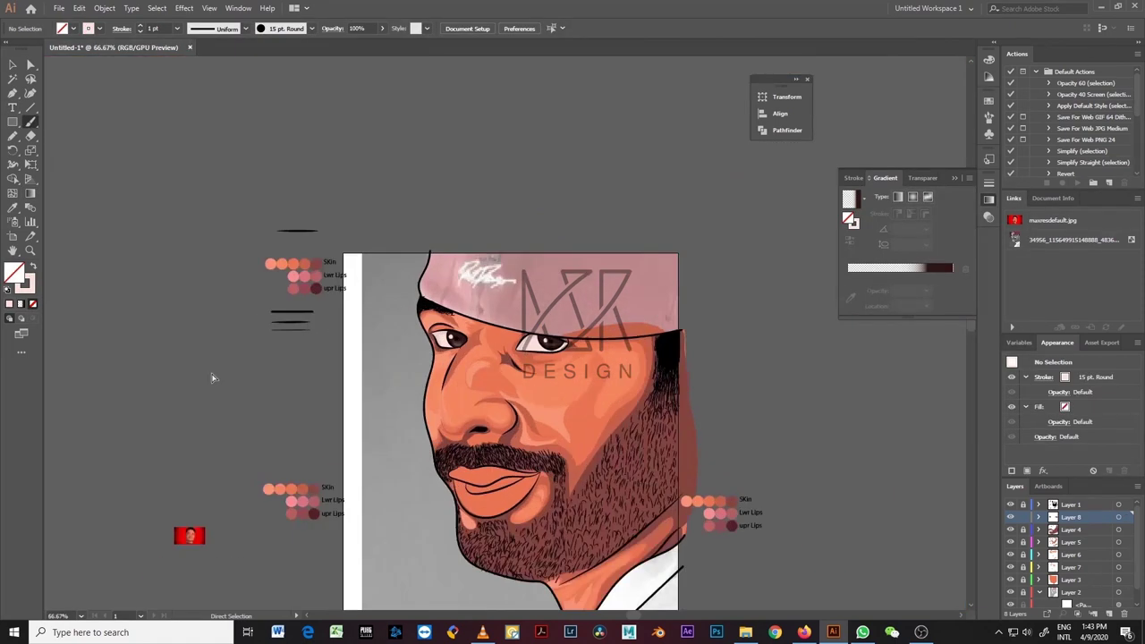
pyautogui.hotkey('ctrl', '1')
pyautogui.press('p')
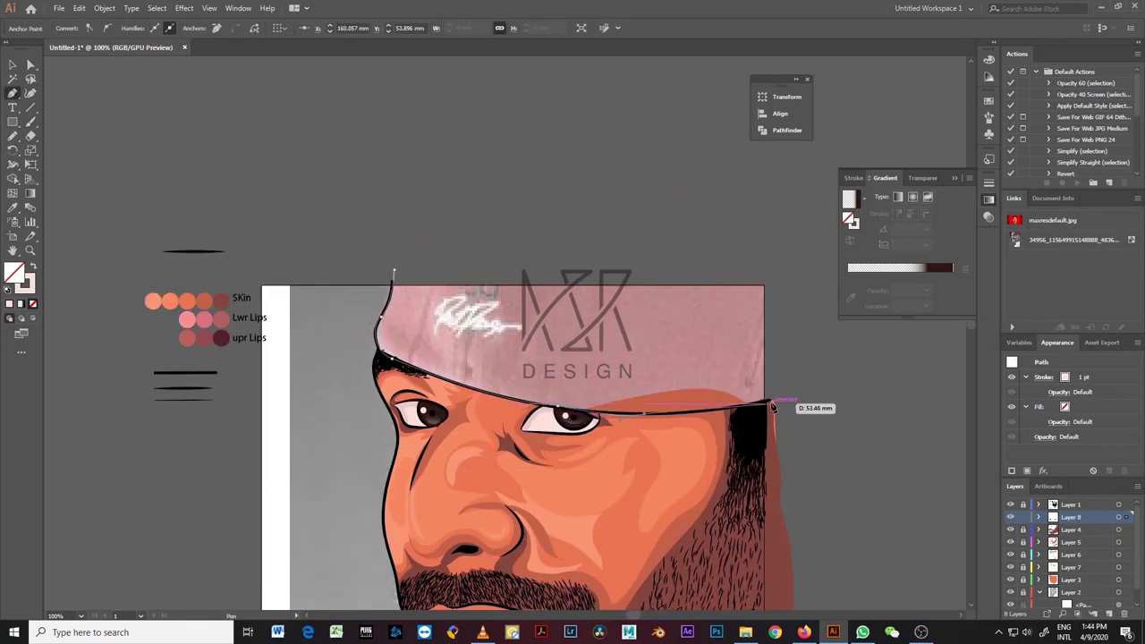
pyautogui.click(774, 257)
pyautogui.click(393, 270)
# Step: Fill the cap shape solid red and send it to the back
pyautogui.scroll(-2, 394, 270)
pyautogui.hotkey('shift', 'x')
pyautogui.doubleClick(13, 273)
pyautogui.click(858, 260)
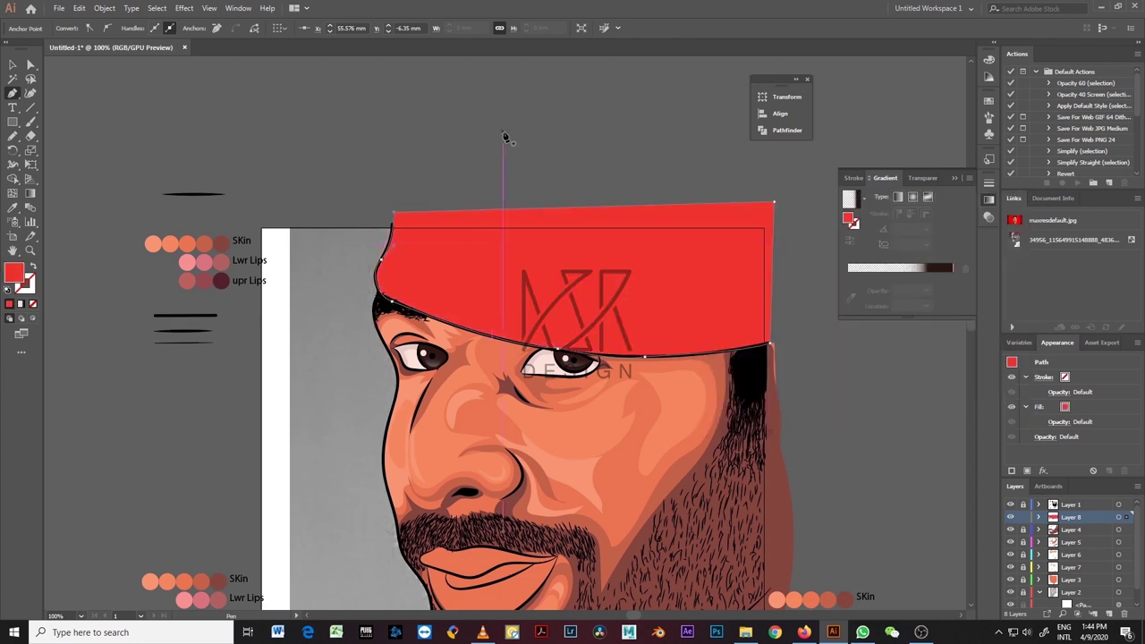
pyautogui.hotkey('ctrl', 'shift', '[')
pyautogui.hotkey('ctrl', 'shift', 'a')
# Step: Set up the Paintbrush with a white stroke and no fill
pyautogui.press('b')
pyautogui.hotkey('shift', 'x')
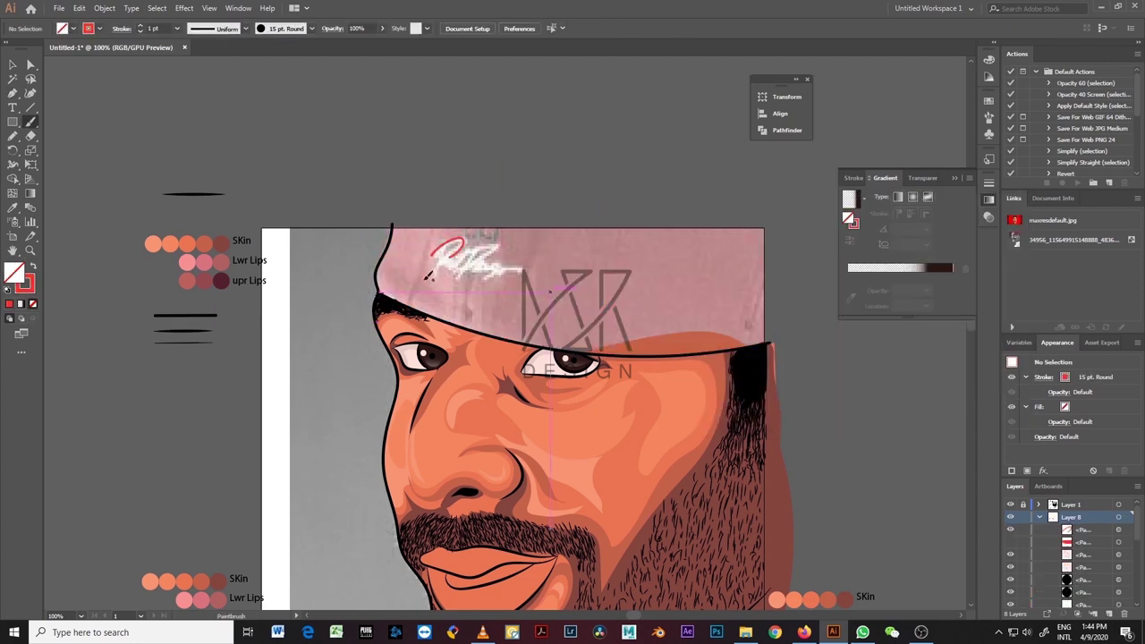
pyautogui.doubleClick(24, 284)
pyautogui.click(710, 225)
pyautogui.click(981, 205)
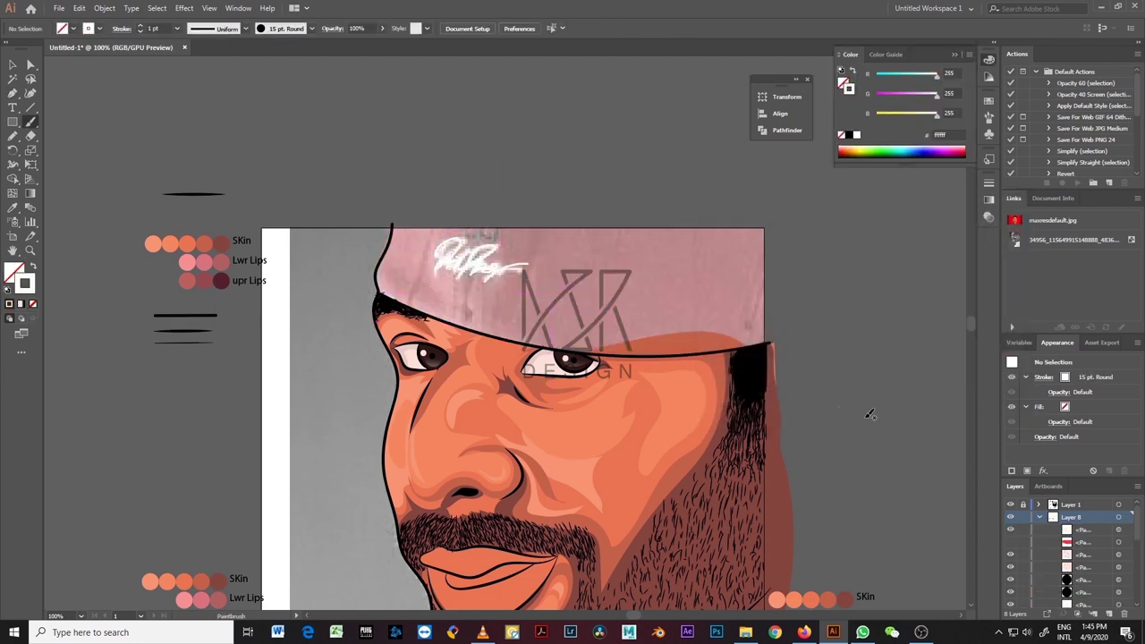
# Step: Set the white logo stroke weight to 0.75 pt
pyautogui.press('a')
pyautogui.hotkey('ctrl', '=')
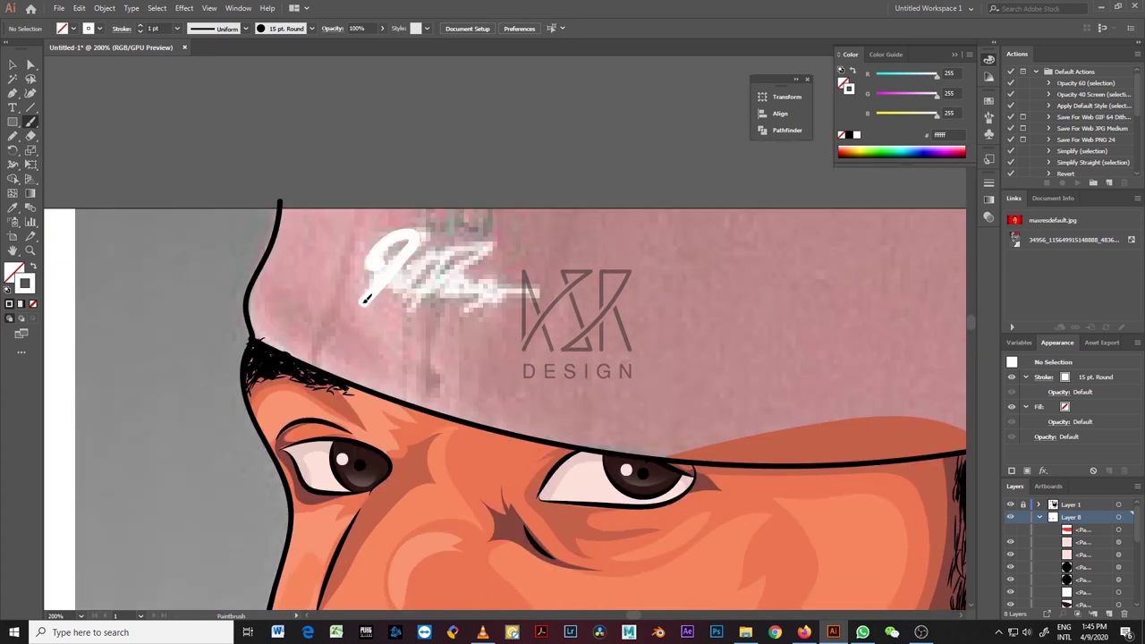
pyautogui.hotkey('ctrl', '-')
pyautogui.press('v')
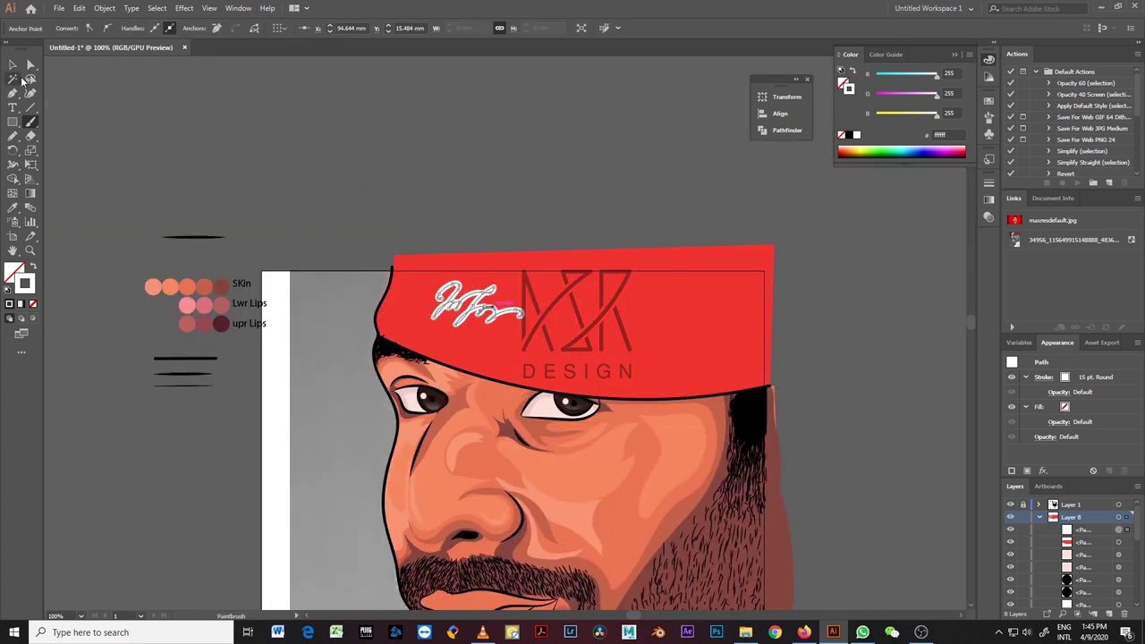
pyautogui.click(176, 27)
pyautogui.click(192, 72)
pyautogui.hotkey('ctrl', 'z')
pyautogui.hotkey('ctrl', 'z')
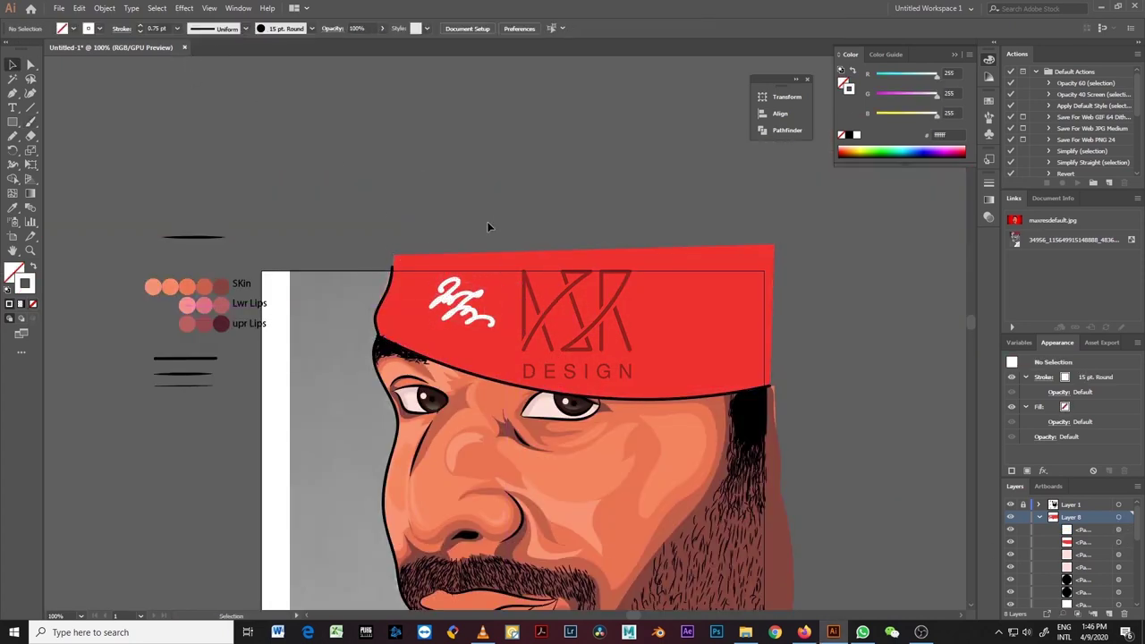
pyautogui.hotkey('ctrl', '-')
# Step: Add an anchor to the inner lip path, curve it upward, and fill the teeth white
pyautogui.scroll(8, 483, 429)
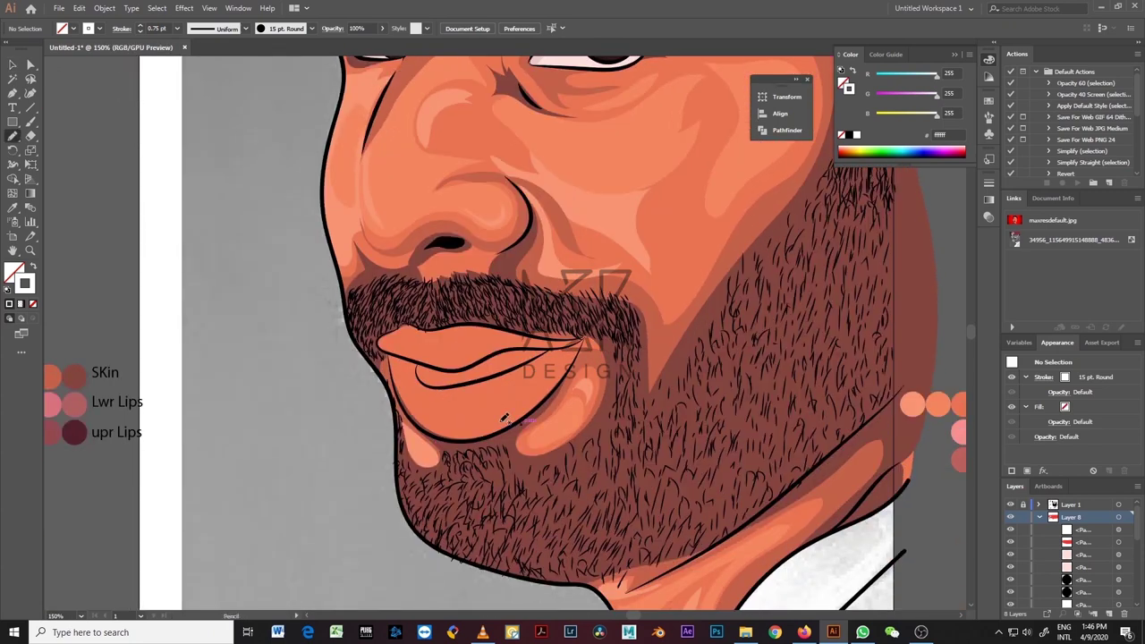
pyautogui.press('p')
pyautogui.keyDown('ctrl'); pyautogui.click(338, 242); pyautogui.keyUp('ctrl')
pyautogui.click(398, 258)
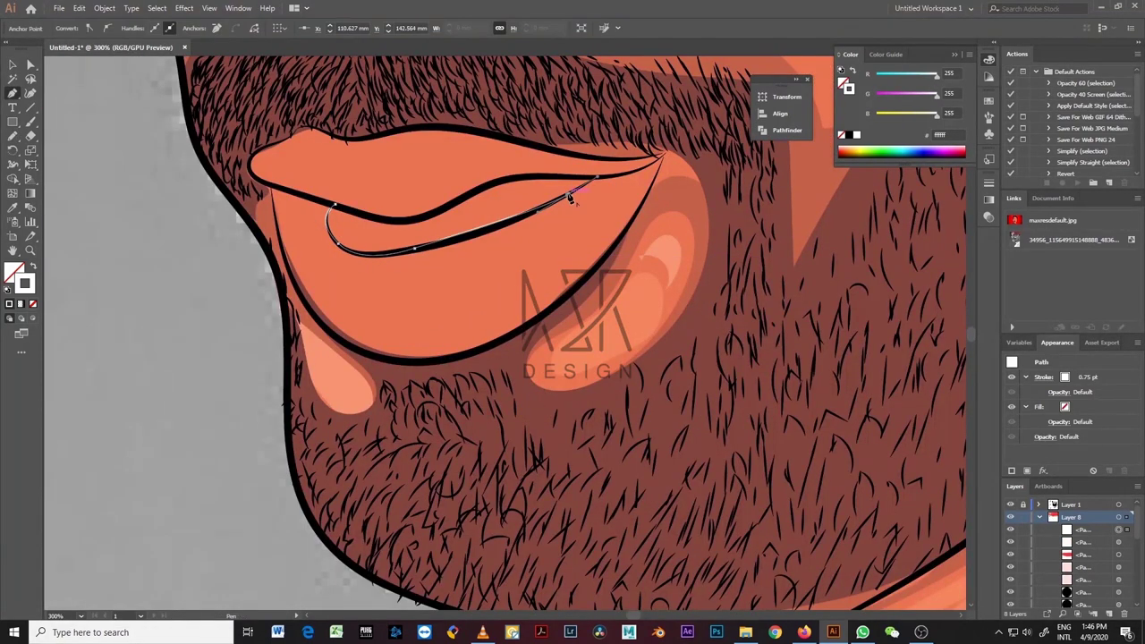
pyautogui.moveTo(411, 246); pyautogui.dragTo(340, 212)
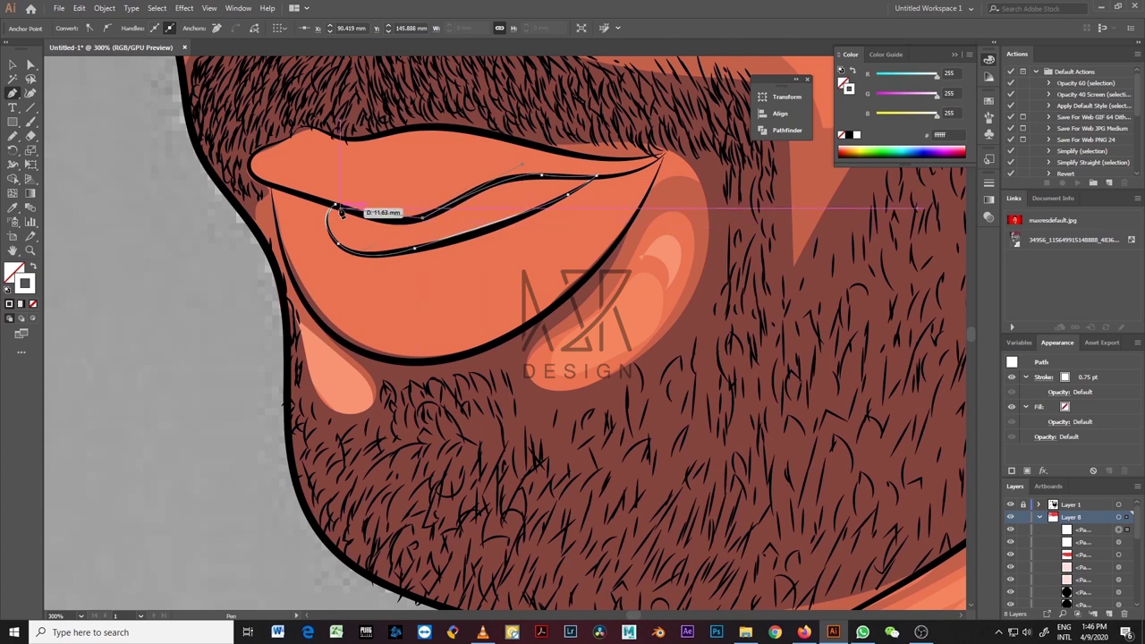
pyautogui.click(36, 265)
pyautogui.scroll(-4, 448, 224)
pyautogui.scroll(5, 447, 223)
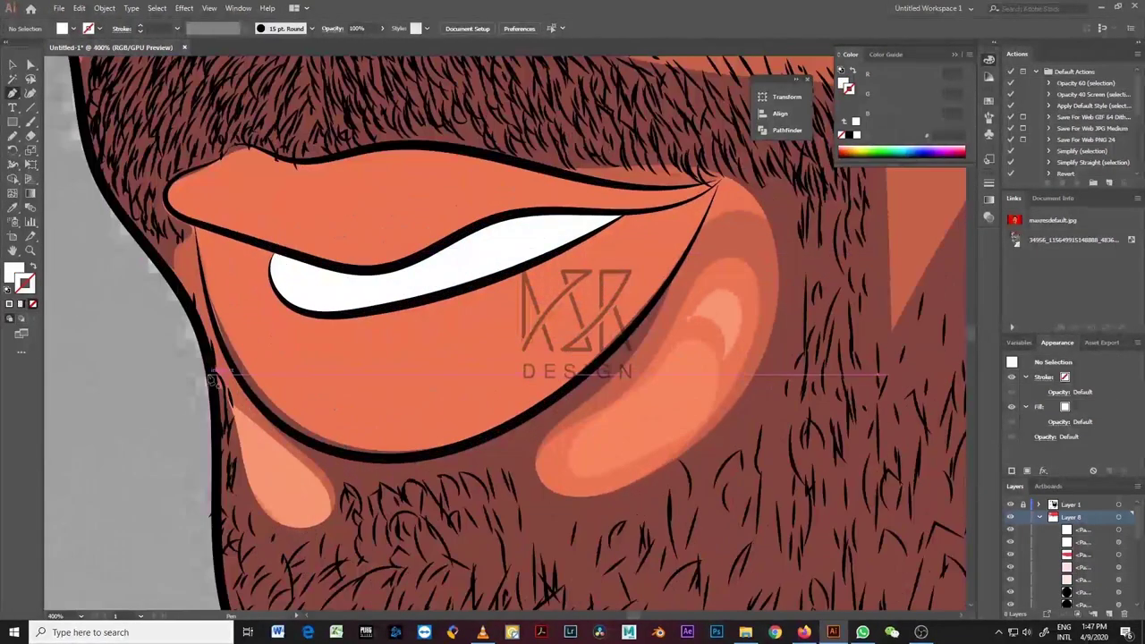
pyautogui.moveTo(572, 219); pyautogui.dragTo(552, 248)
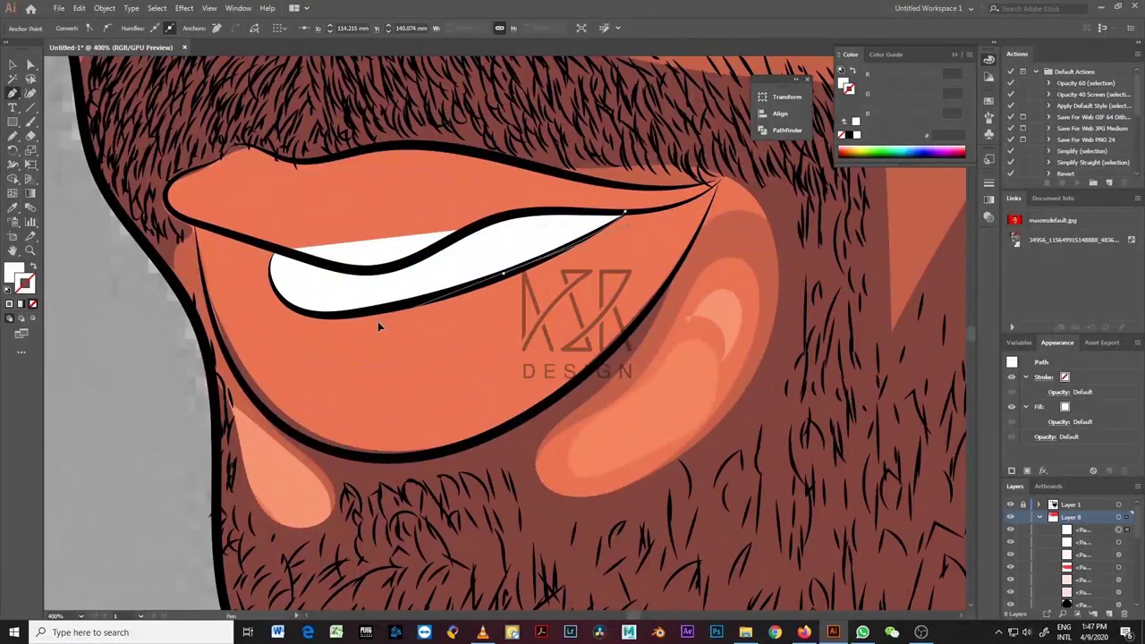
# Step: Fill the inner-mouth shape dark red (#421919) and reshape it beneath the teeth
pyautogui.click(279, 258)
pyautogui.doubleClick(14, 273)
pyautogui.click(800, 350)
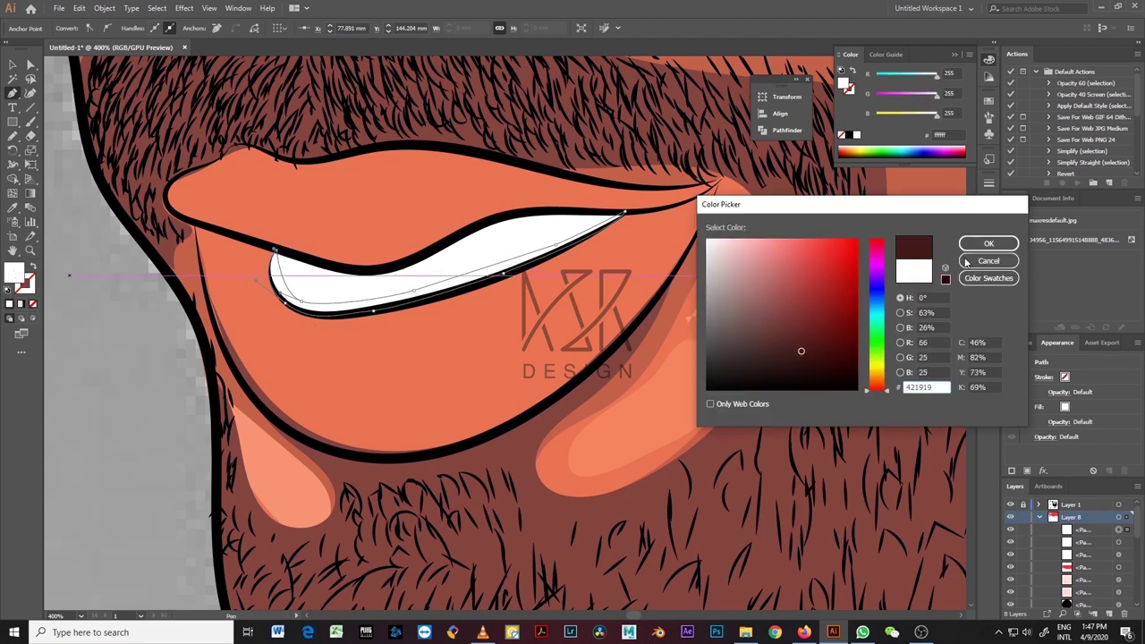
pyautogui.click(986, 245)
pyautogui.scroll(3, 447, 313)
pyautogui.moveTo(281, 375)
pyautogui.mouseDown()
pyautogui.moveTo(452, 394)
pyautogui.moveTo(631, 319)
pyautogui.mouseUp()
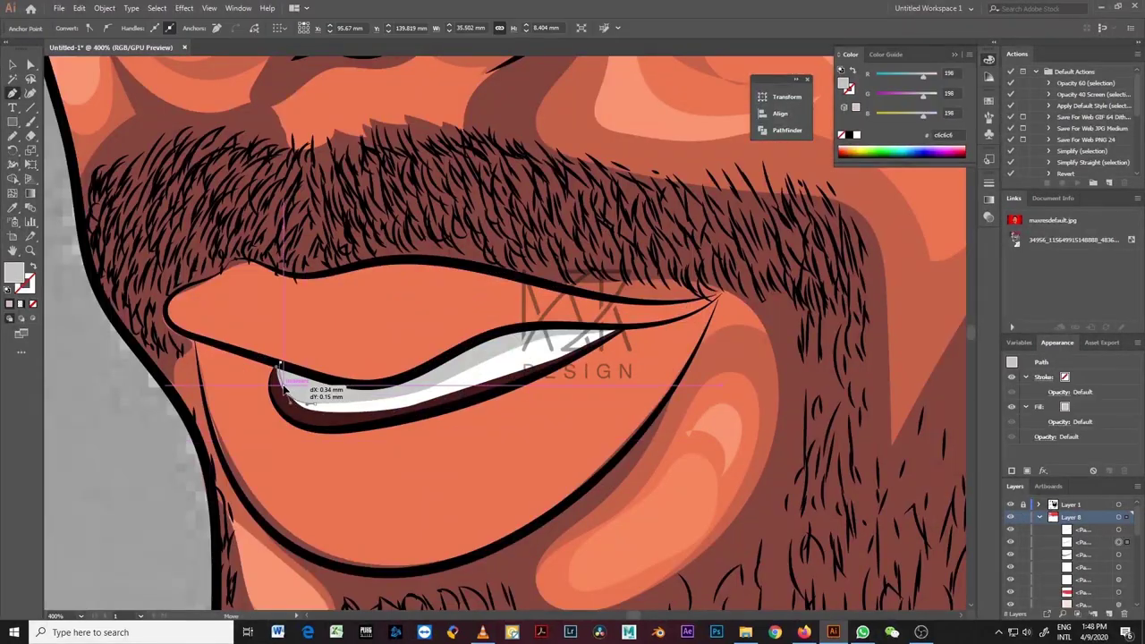
pyautogui.moveTo(305, 399); pyautogui.dragTo(332, 421)
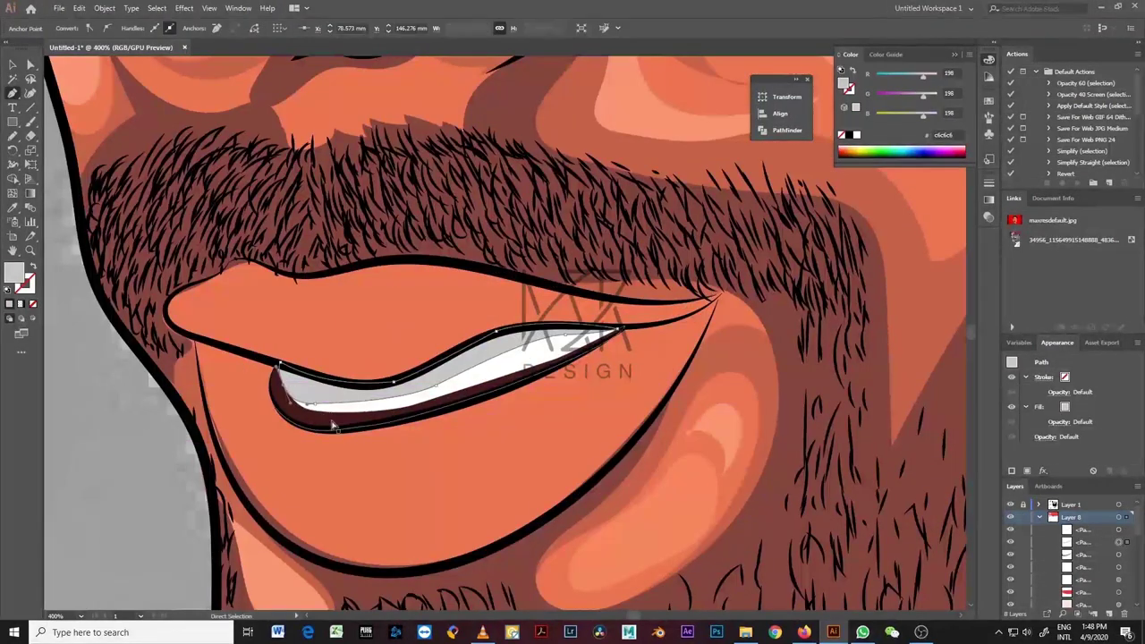
pyautogui.hotkey('ctrl', 'shift', 'a')
pyautogui.hotkey('ctrl', '-')
pyautogui.hotkey('ctrl', '-')
pyautogui.hotkey('ctrl', '-')
pyautogui.hotkey('ctrl', '-')
pyautogui.hotkey('ctrl', '-')
pyautogui.hotkey('ctrl', '-')
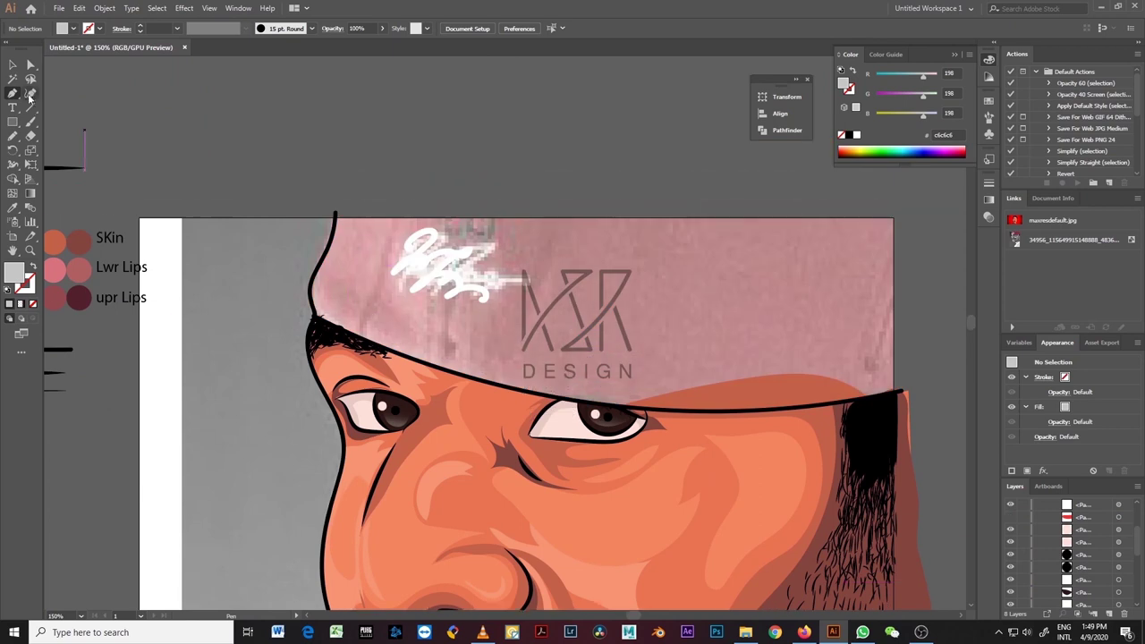
# Step: Draw a darker red (d82727) shading shape over the cap's left side and crown
pyautogui.moveTo(335, 218)
pyautogui.mouseDown()
pyautogui.moveTo(383, 239)
pyautogui.moveTo(330, 248)
pyautogui.mouseUp()
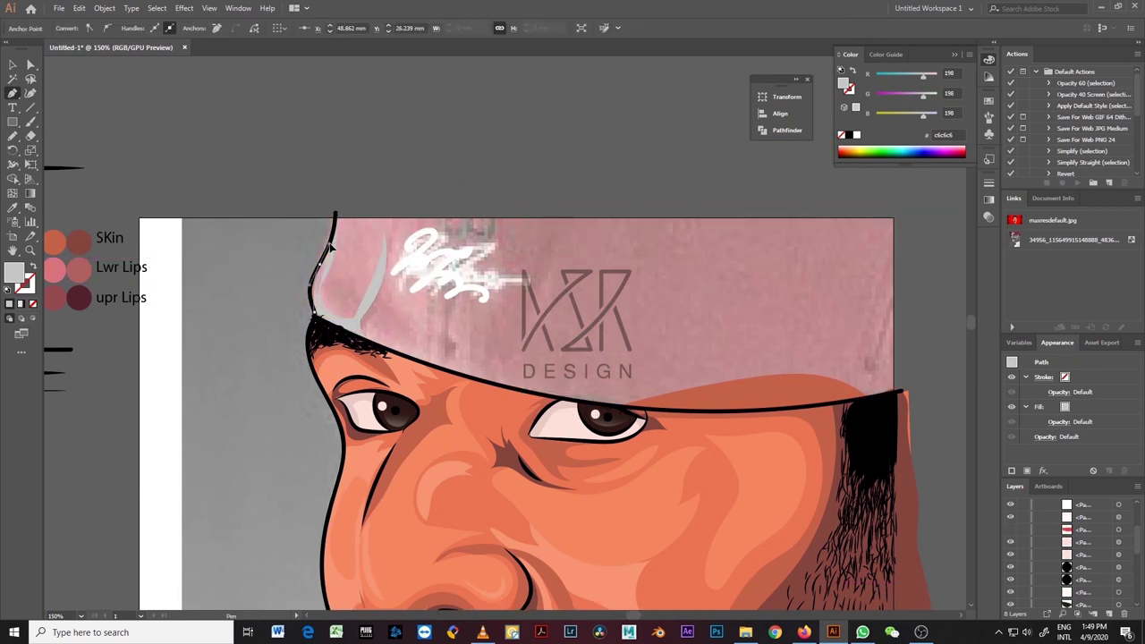
pyautogui.press('i')
pyautogui.click(439, 307)
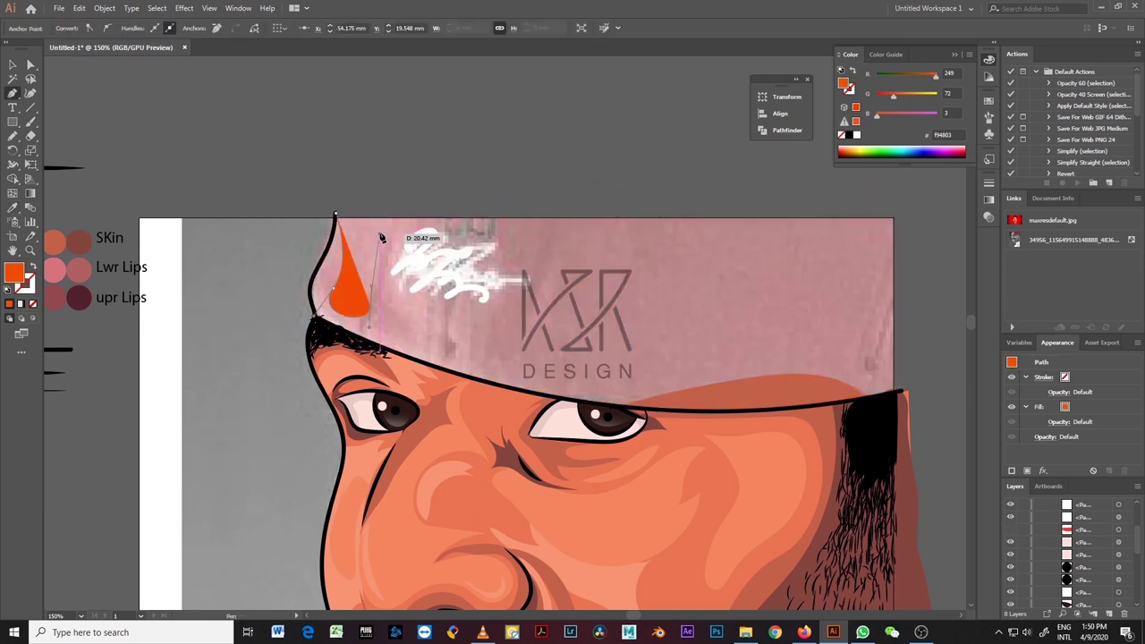
pyautogui.moveTo(383, 351); pyautogui.dragTo(383, 289)
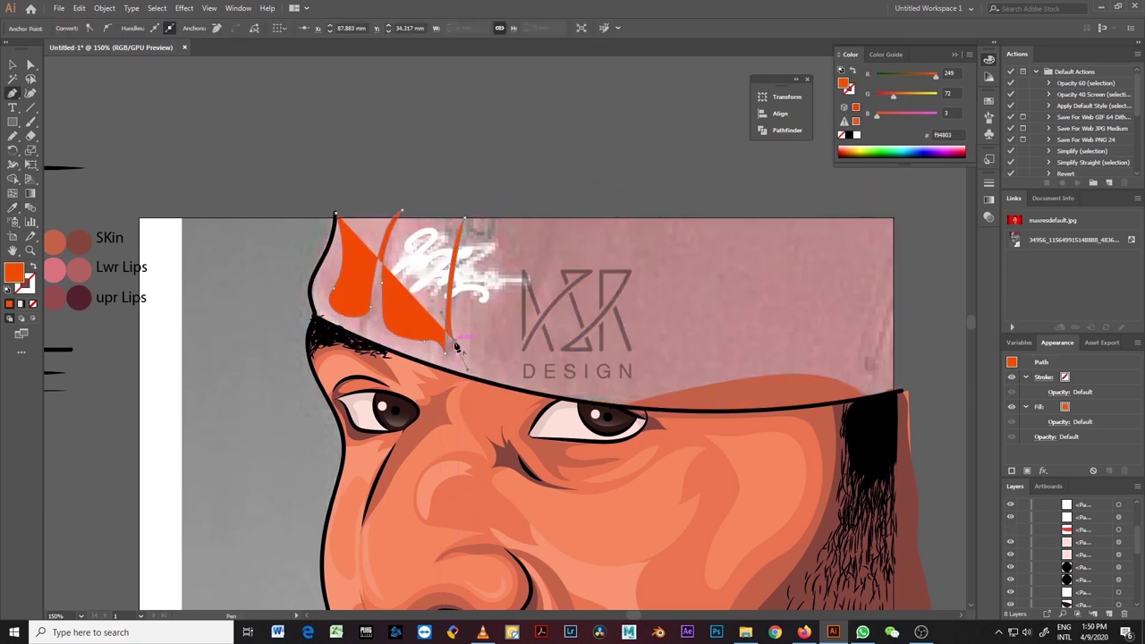
pyautogui.moveTo(779, 328); pyautogui.dragTo(792, 220)
pyautogui.scroll(-2, 575, 353)
pyautogui.moveTo(335, 143)
pyautogui.mouseDown()
pyautogui.moveTo(330, 182)
pyautogui.moveTo(334, 143)
pyautogui.mouseUp()
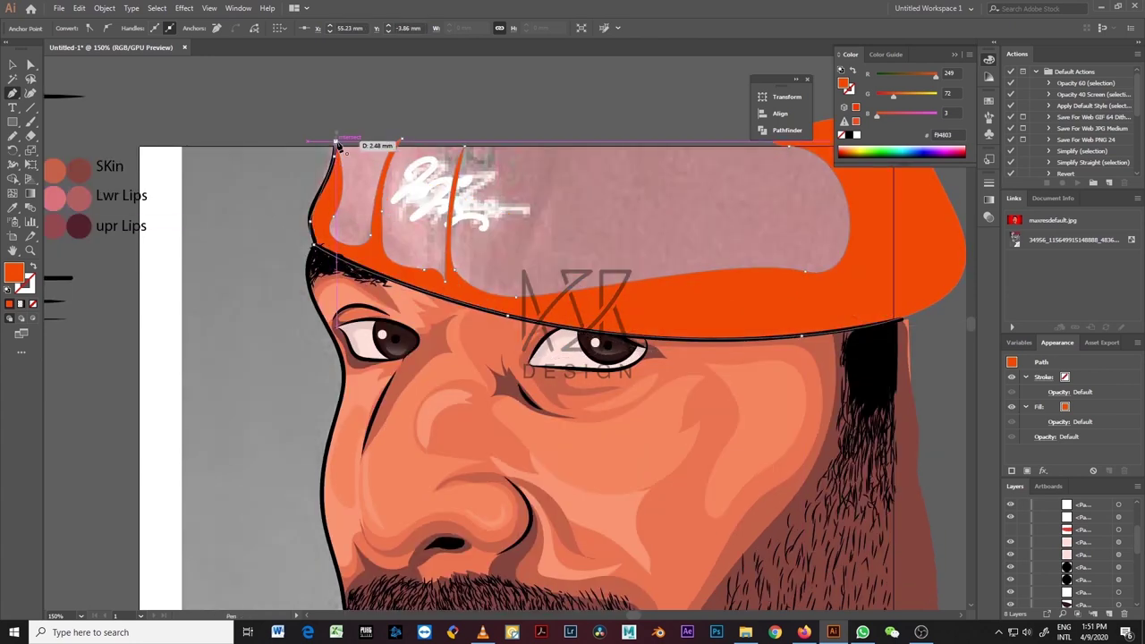
pyautogui.scroll(3, 484, 203)
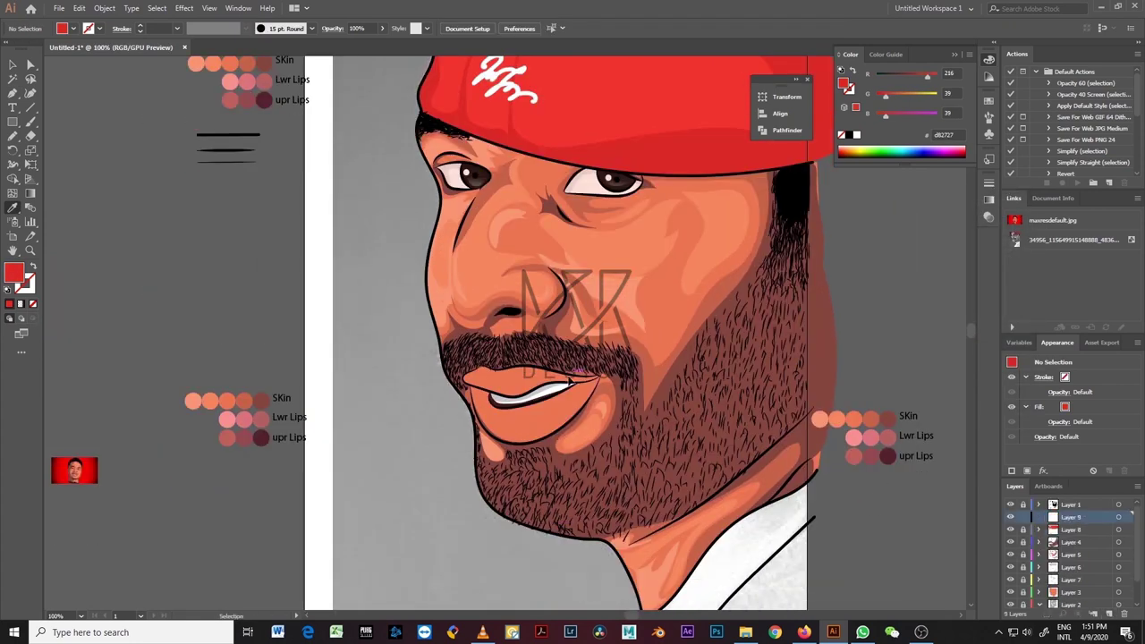
# Step: Sketch the upper lip outline freehand along the mouth
pyautogui.hotkey('ctrl', '+')
pyautogui.hotkey('ctrl', '+')
pyautogui.scroll(-4, 402, 282)
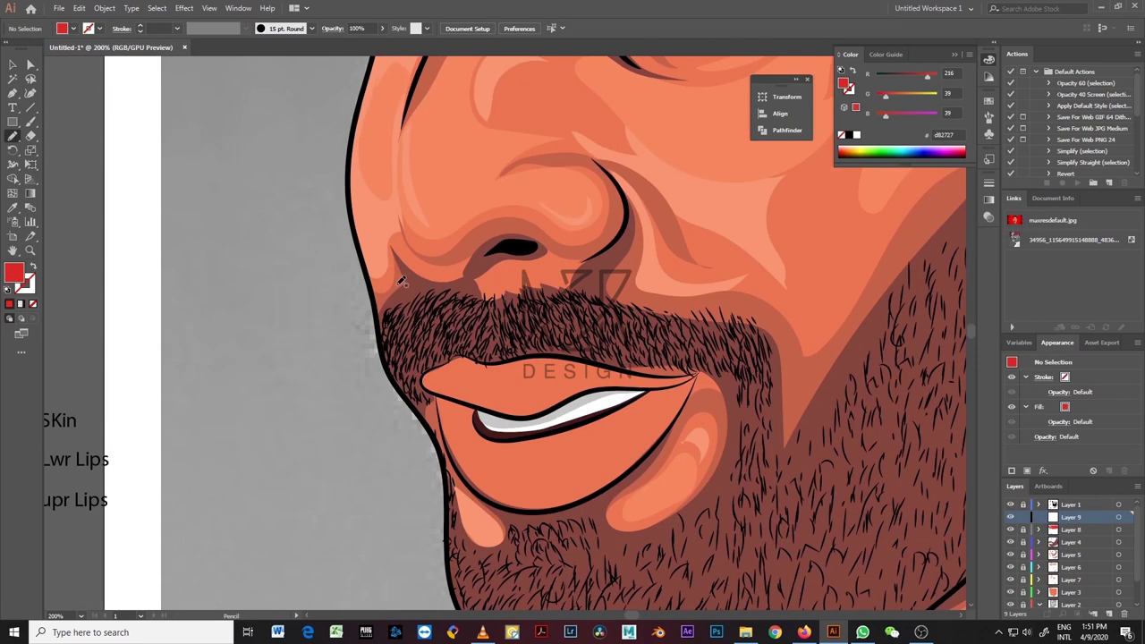
pyautogui.moveTo(530, 353); pyautogui.dragTo(637, 373)
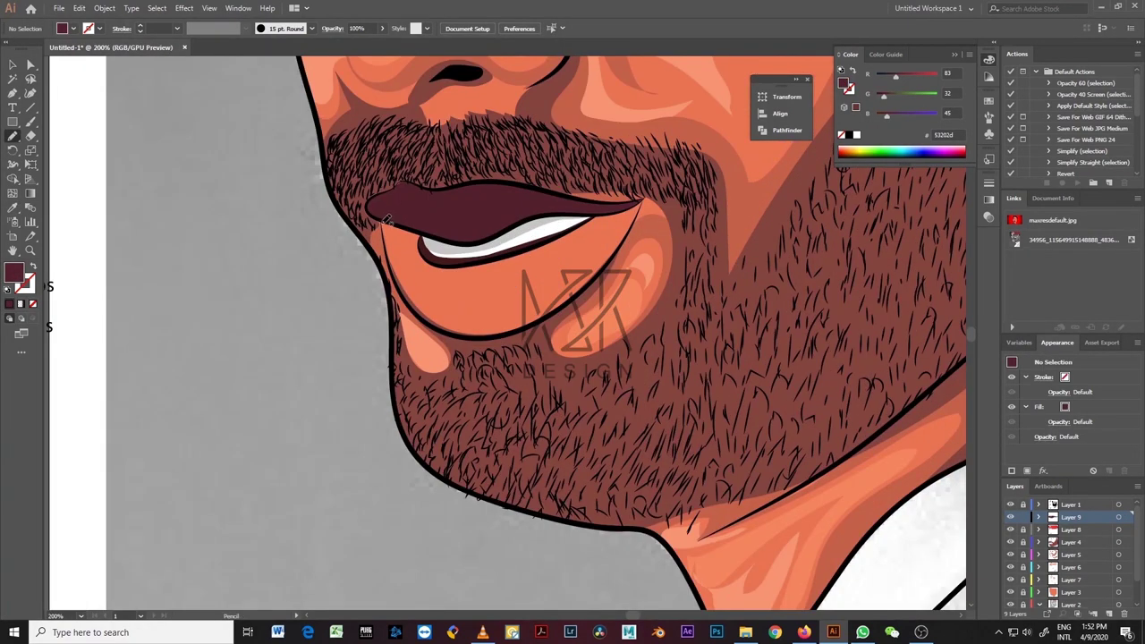
pyautogui.moveTo(638, 203); pyautogui.dragTo(392, 217)
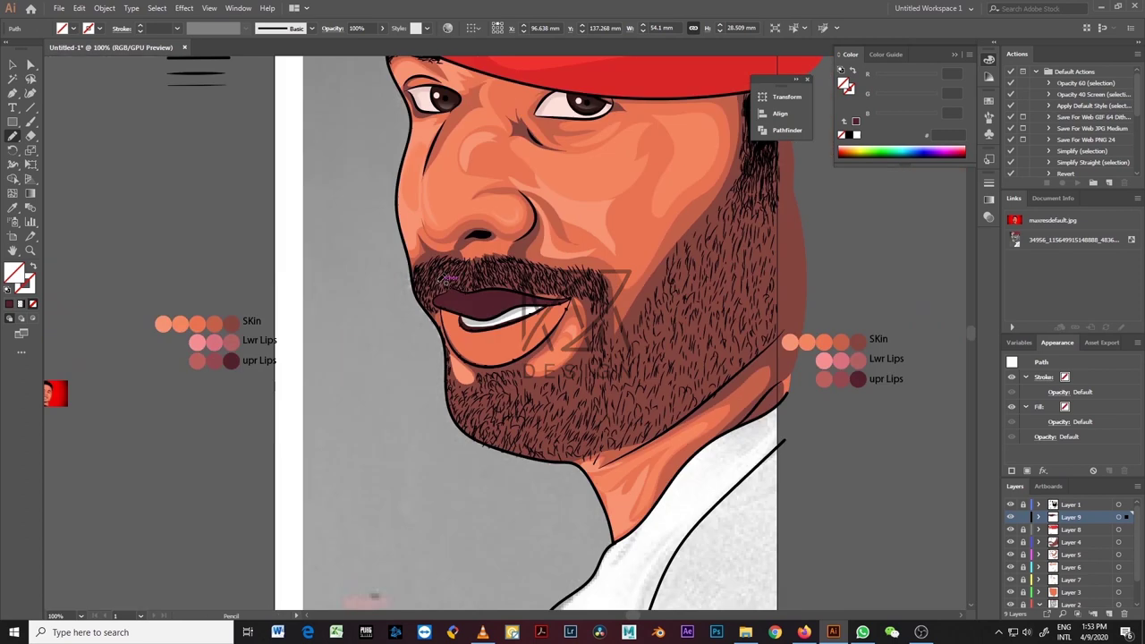
# Step: Trace the upper lip along the teeth with the Pen and fill it with the darker lip colour
pyautogui.press('p')
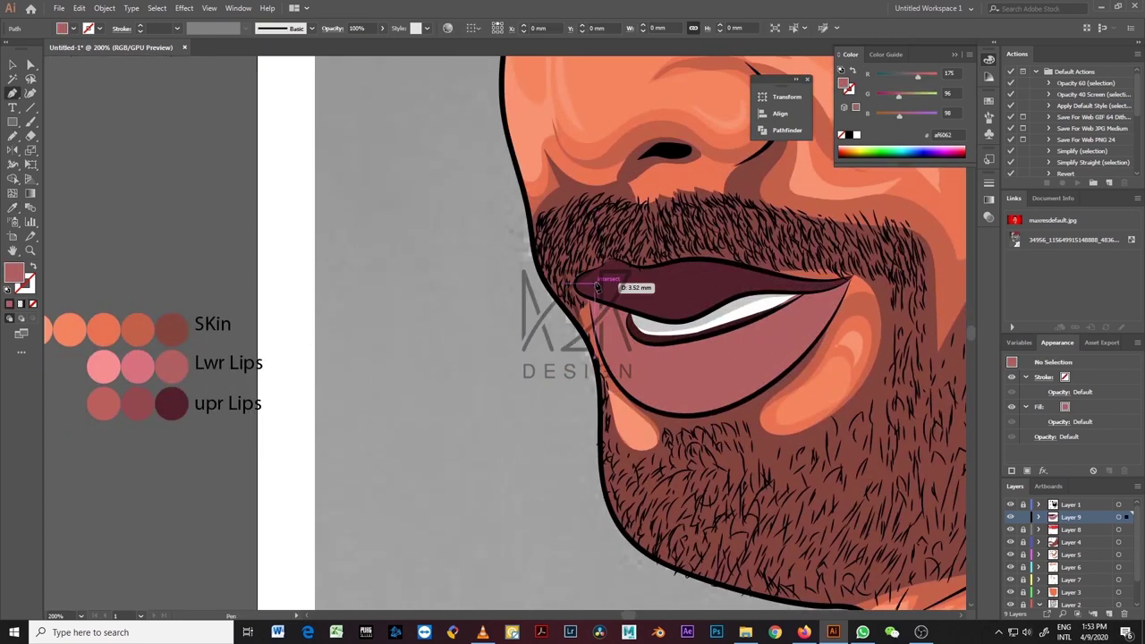
pyautogui.click(594, 297)
pyautogui.moveTo(626, 265); pyautogui.dragTo(630, 268)
pyautogui.click(846, 280)
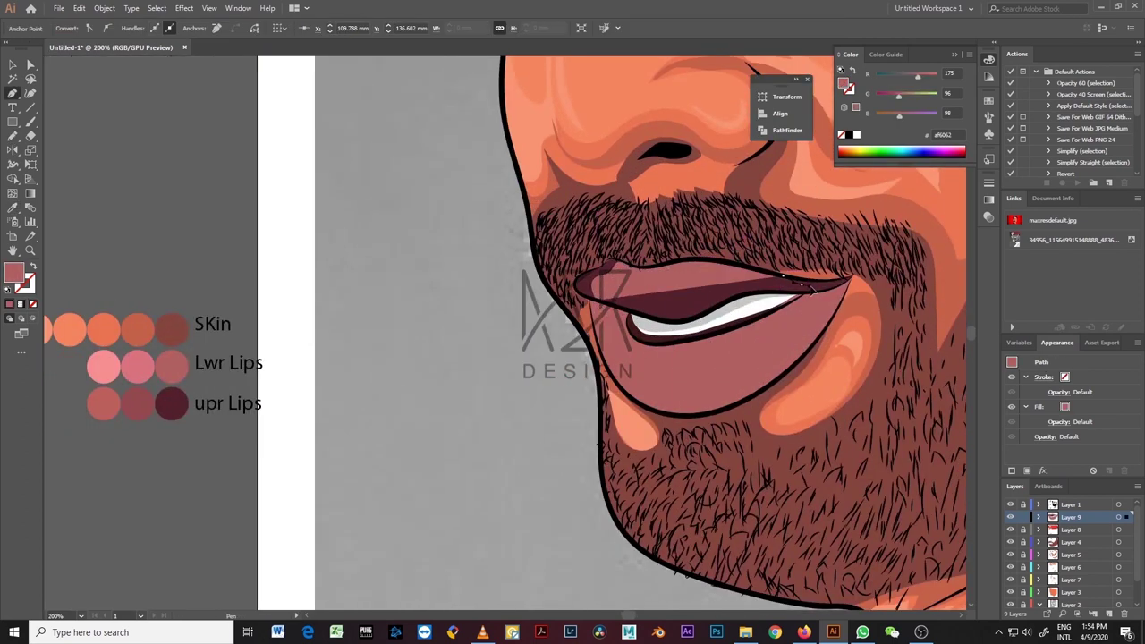
pyautogui.click(798, 292)
pyautogui.click(748, 288)
pyautogui.click(702, 316)
pyautogui.click(702, 320)
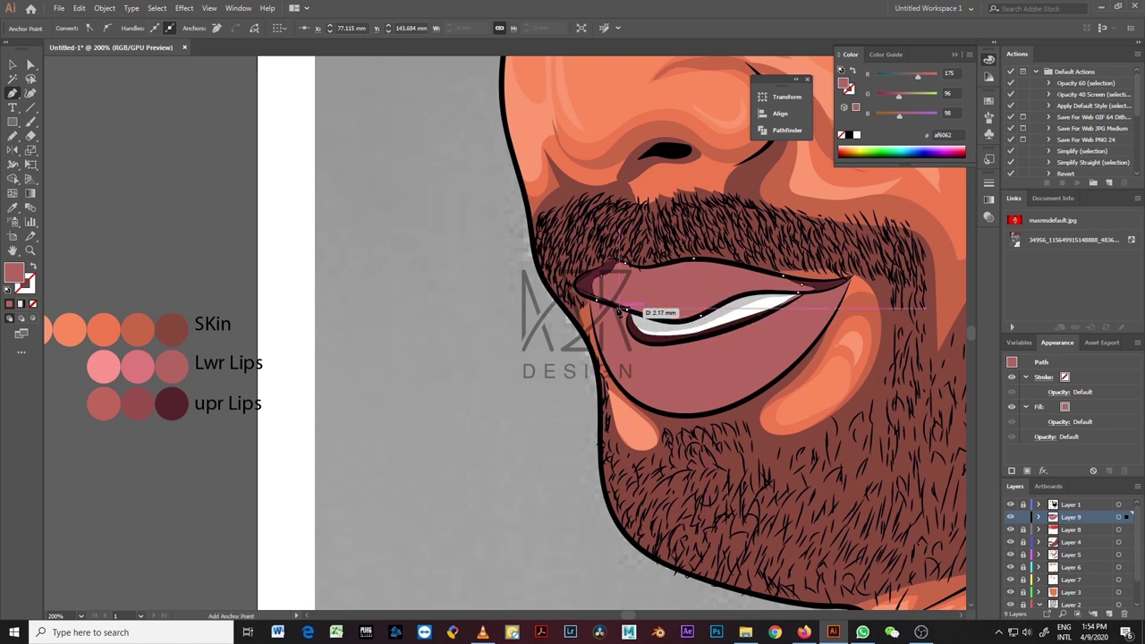
pyautogui.press('i')
pyautogui.click(613, 386)
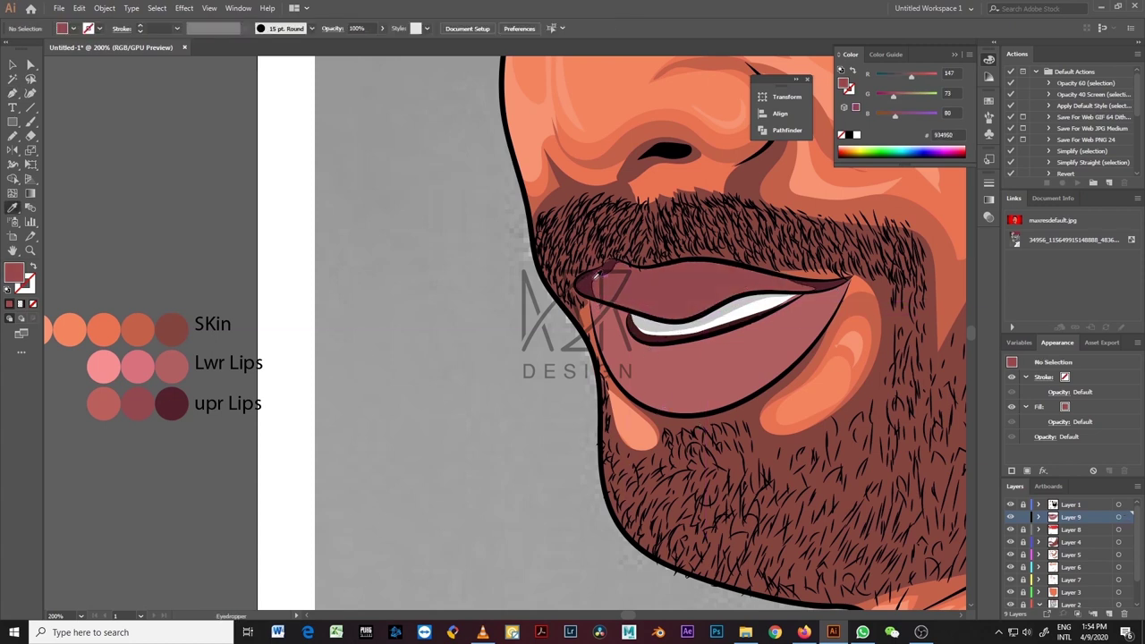
# Step: Draw the lower lip shape and fill it with the Lwr Lips pink
pyautogui.press('a')
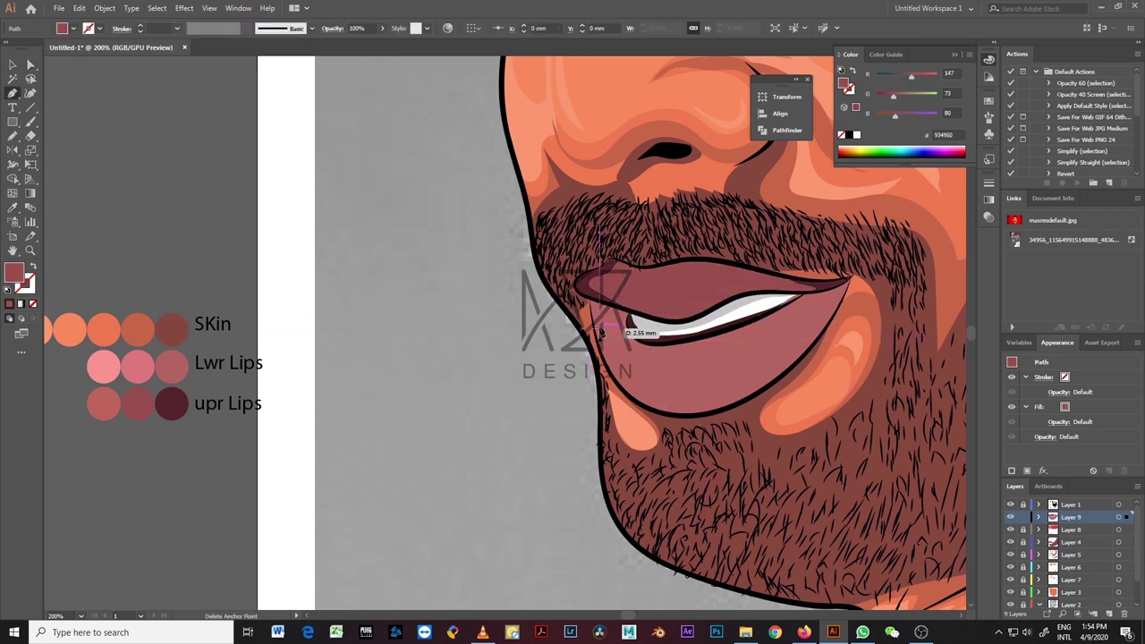
pyautogui.click(608, 333)
pyautogui.moveTo(786, 311)
pyautogui.mouseDown()
pyautogui.moveTo(766, 391)
pyautogui.moveTo(677, 400)
pyautogui.mouseUp()
pyautogui.moveTo(608, 332); pyautogui.dragTo(599, 323)
pyautogui.press('i')
pyautogui.click(137, 364)
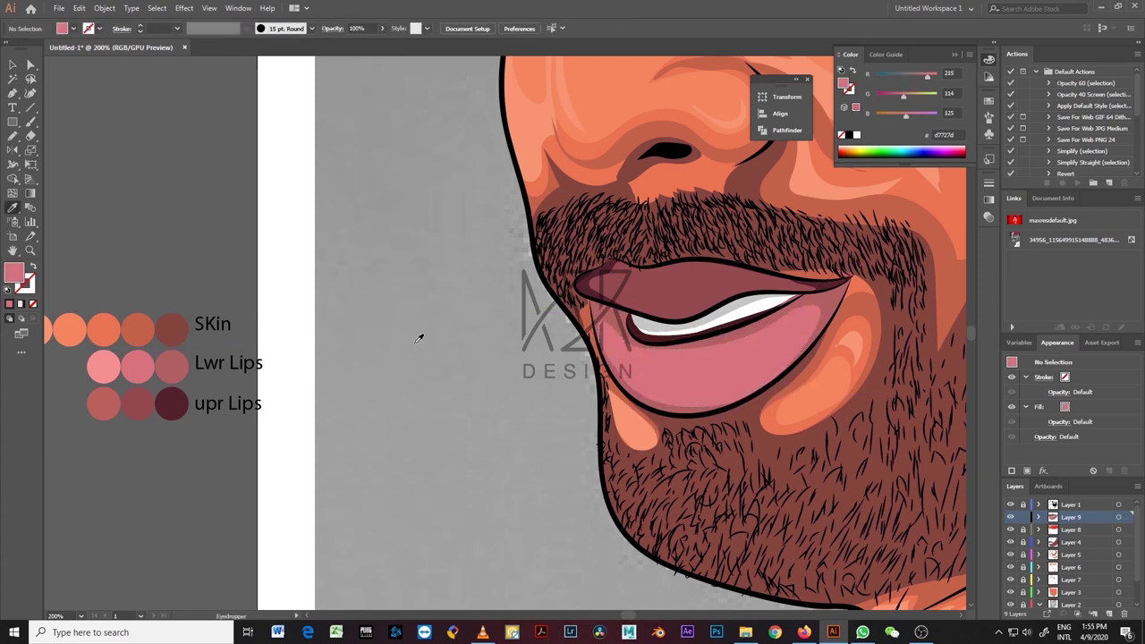
# Step: Add a light-pink highlight shape on the lower lip
pyautogui.press('p')
pyautogui.hotkey('ctrl', 'shift', 'a')
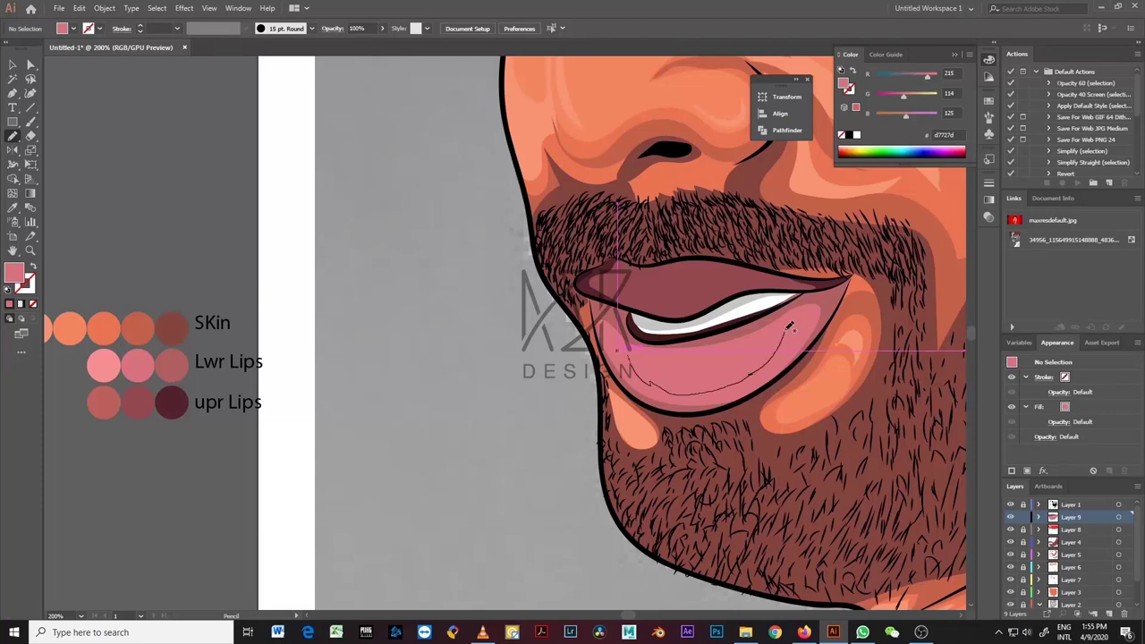
pyautogui.moveTo(651, 356); pyautogui.dragTo(651, 356)
pyautogui.click(104, 364)
pyautogui.hotkey('ctrl', 'shift', 'a')
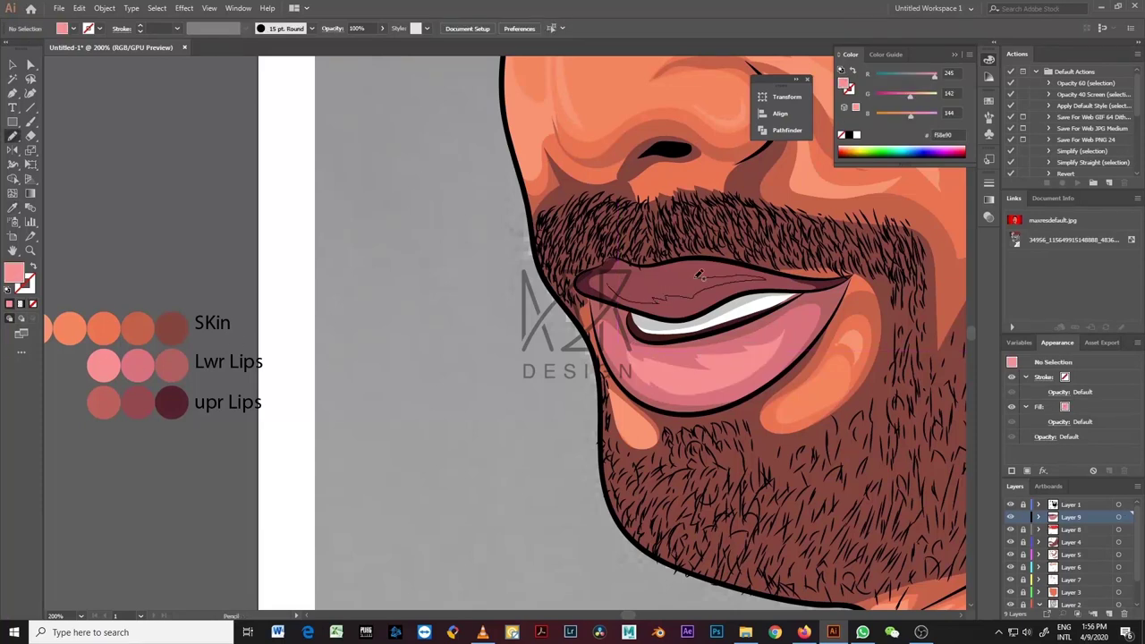
pyautogui.scroll(-3, 663, 294)
pyautogui.scroll(3, 663, 293)
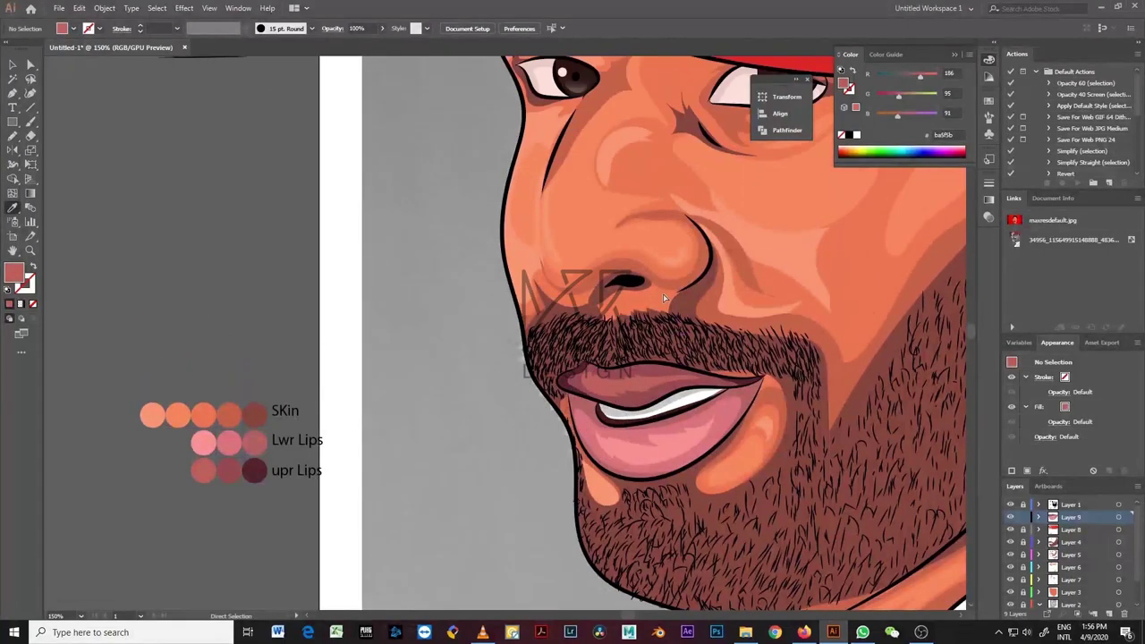
pyautogui.hotkey('ctrl', '+')
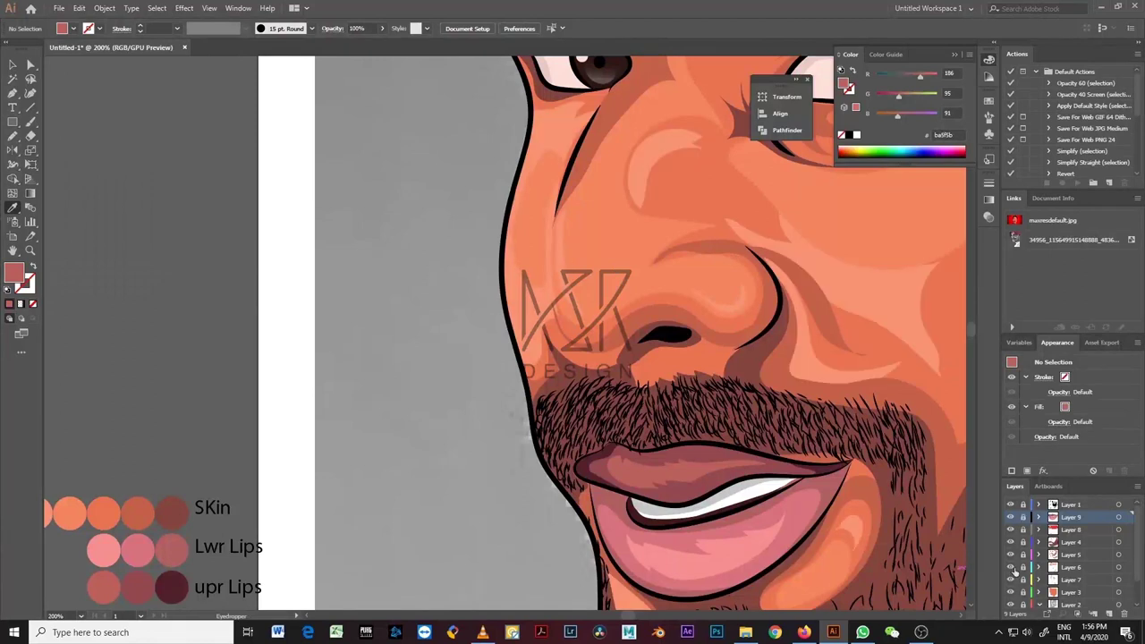
pyautogui.click(1014, 567)
pyautogui.scroll(2, 623, 401)
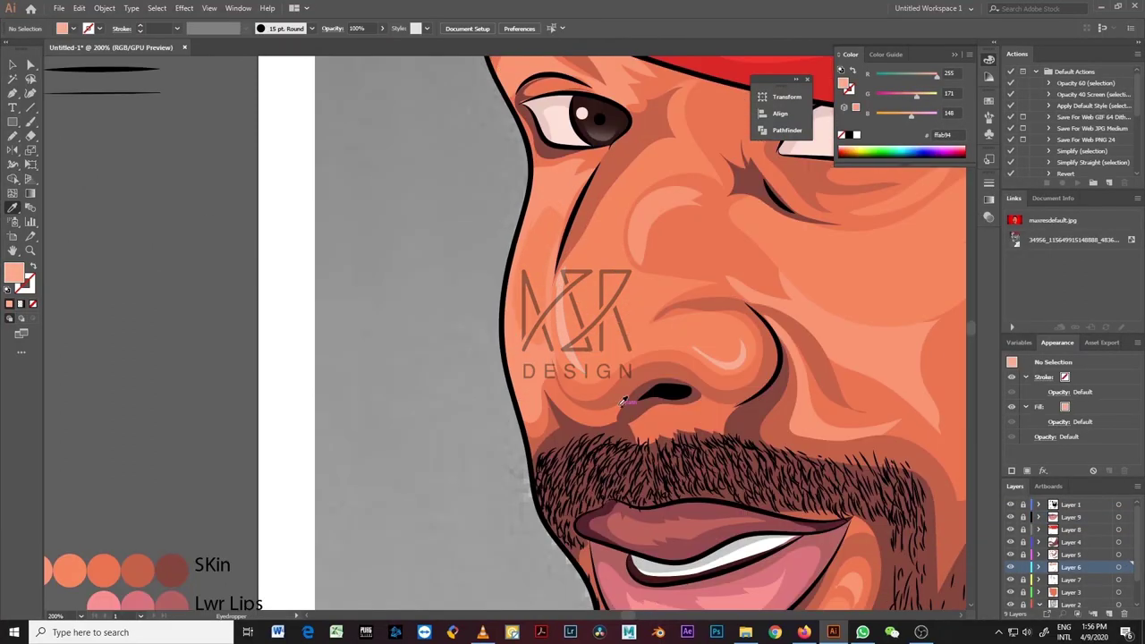
pyautogui.click(1022, 556)
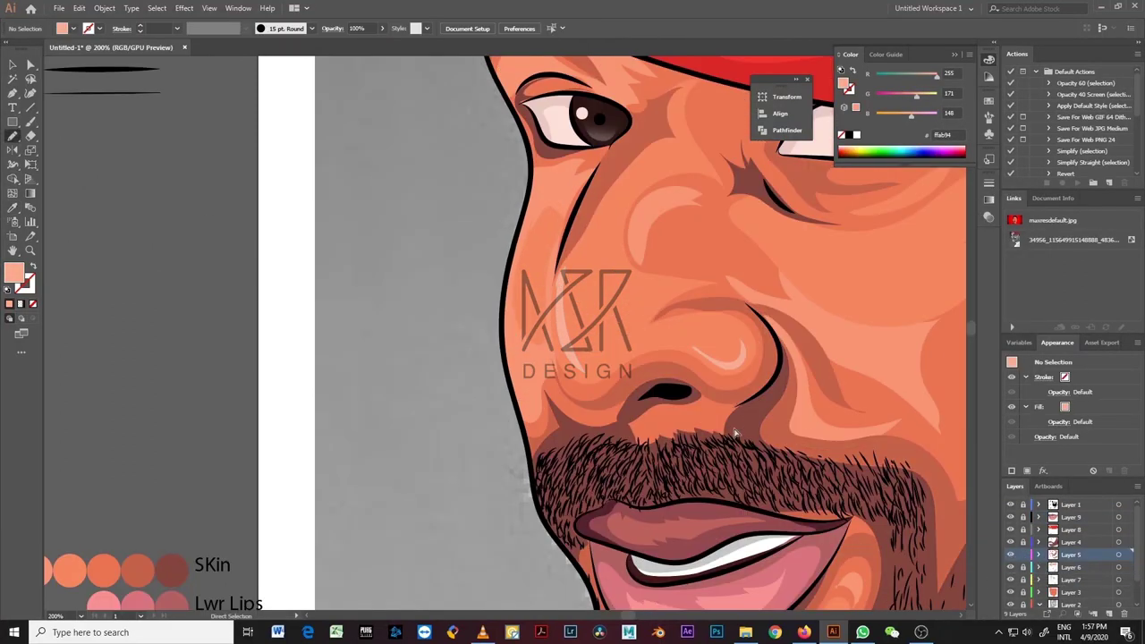
pyautogui.hotkey('ctrl', '+')
pyautogui.press('i')
pyautogui.click(597, 306)
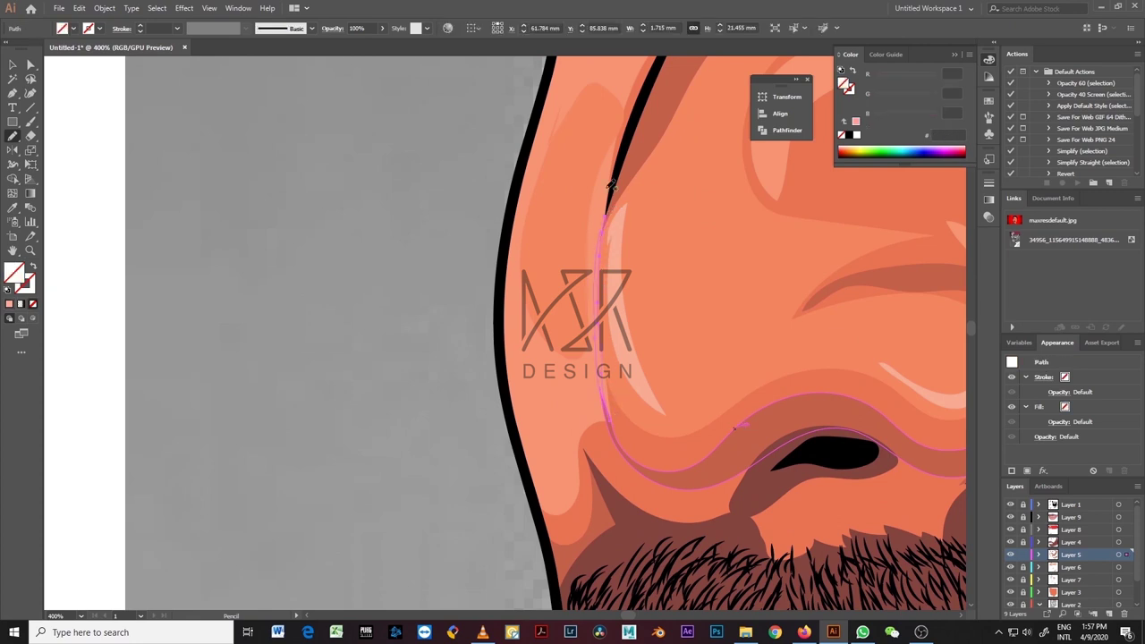
pyautogui.scroll(-6, 597, 305)
pyautogui.hotkey('ctrl', '+')
pyautogui.hotkey('ctrl', '+')
pyautogui.hotkey('ctrl', '+')
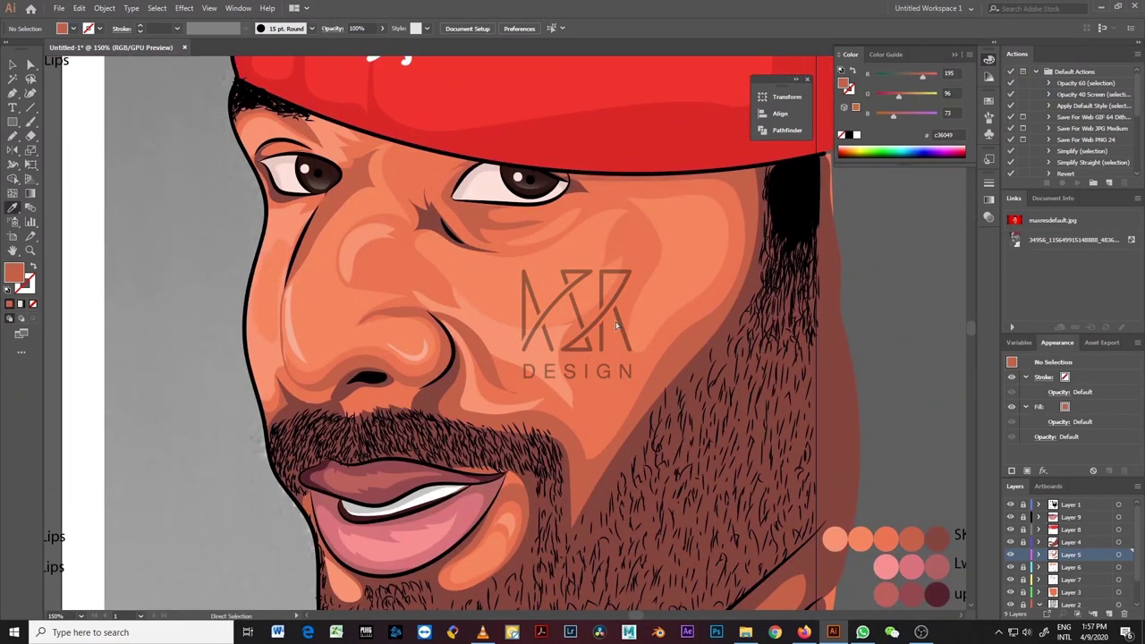
pyautogui.click(1065, 567)
pyautogui.press('n')
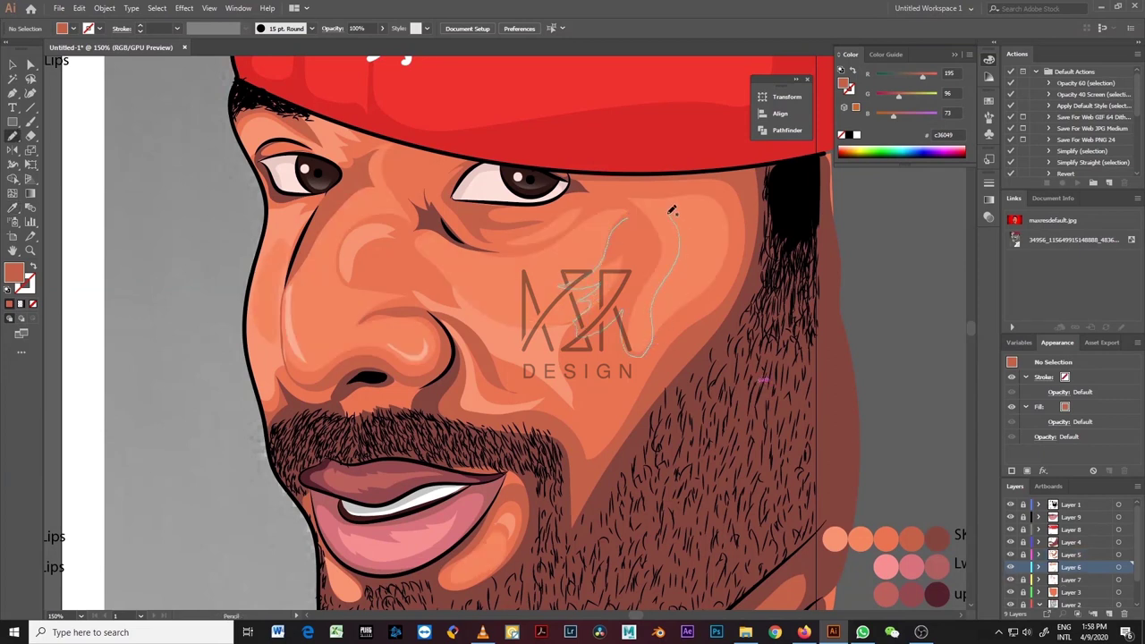
# Step: Expand Layer 2 and zoom in on the lower face and neck
pyautogui.hotkey('ctrl', '-')
pyautogui.hotkey('ctrl', '-')
pyautogui.hotkey('ctrl', '-')
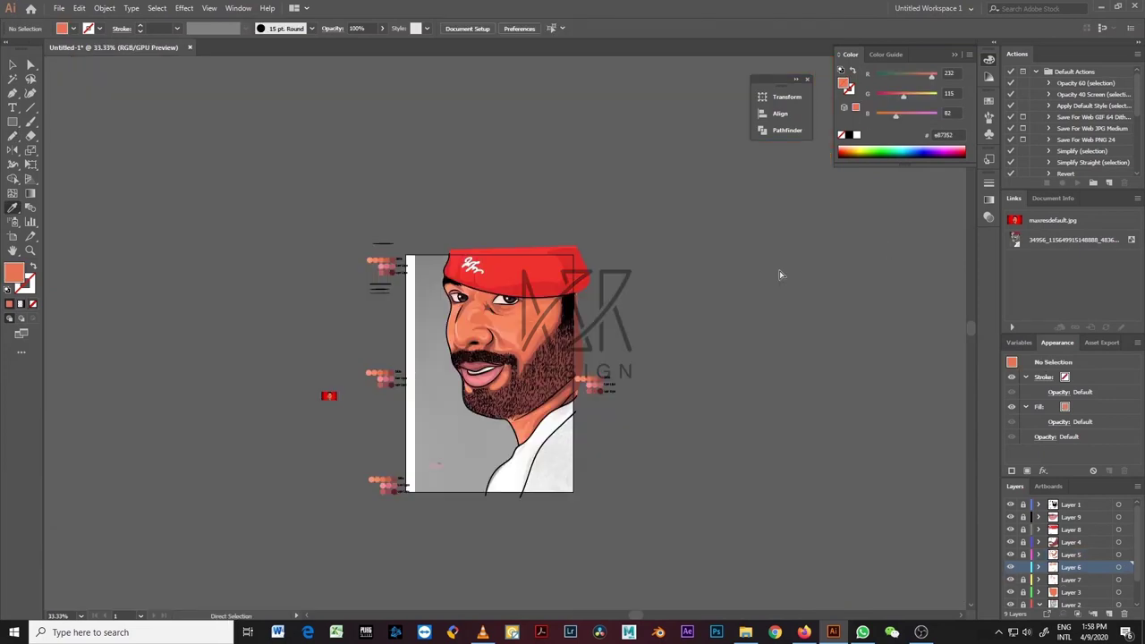
pyautogui.hotkey('ctrl', '+')
pyautogui.hotkey('ctrl', '+')
pyautogui.hotkey('ctrl', '+')
pyautogui.press('i')
pyautogui.scroll(3, 440, 253)
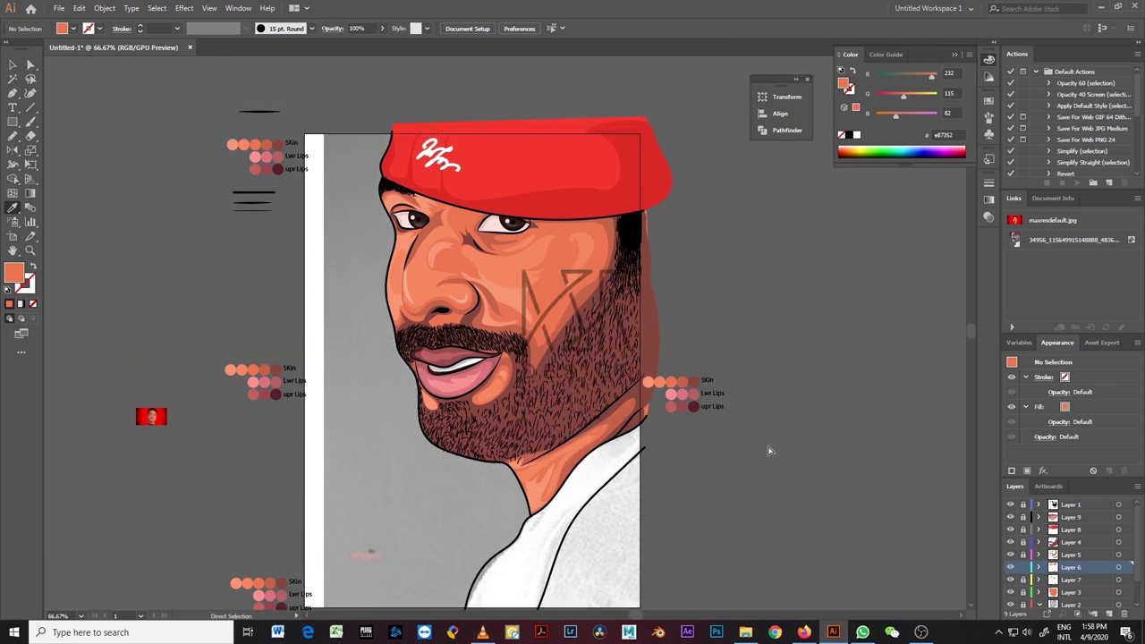
pyautogui.hotkey('ctrl', '-')
pyautogui.hotkey('ctrl', '-')
pyautogui.hotkey('ctrl', '-')
pyautogui.click(1038, 604)
pyautogui.hotkey('ctrl', '+')
pyautogui.hotkey('ctrl', '+')
pyautogui.hotkey('ctrl', '+')
pyautogui.scroll(-5, 432, 502)
pyautogui.press('n')
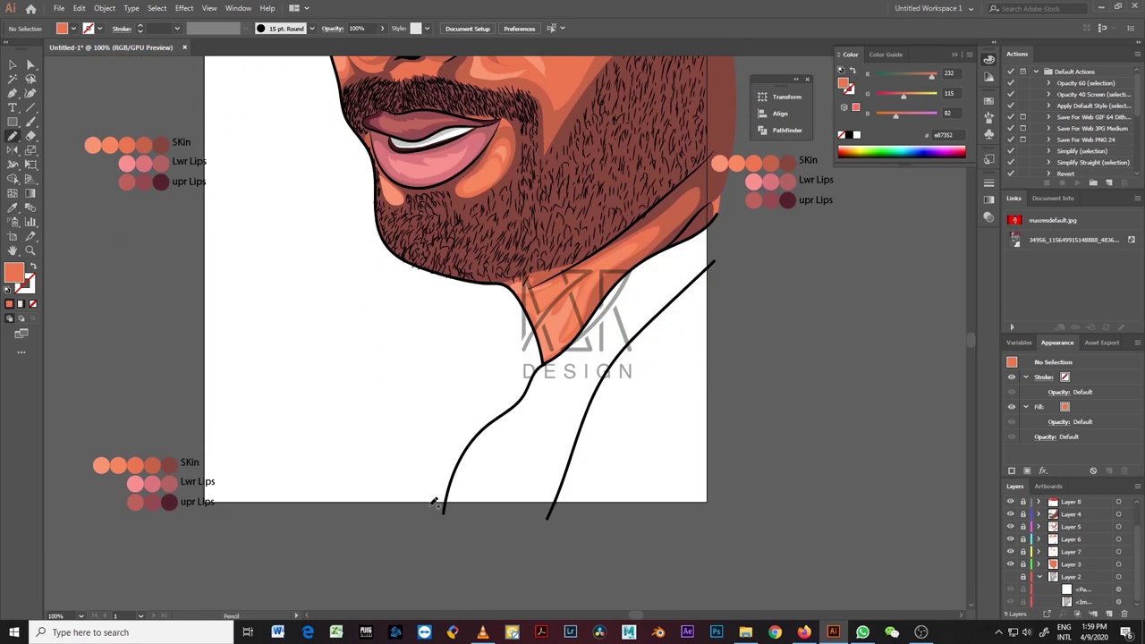
pyautogui.press('p')
# Step: Outline the shirt from the collar around the neck and fill it orange
pyautogui.click(441, 516)
pyautogui.moveTo(487, 423); pyautogui.dragTo(527, 400)
pyautogui.click(539, 366)
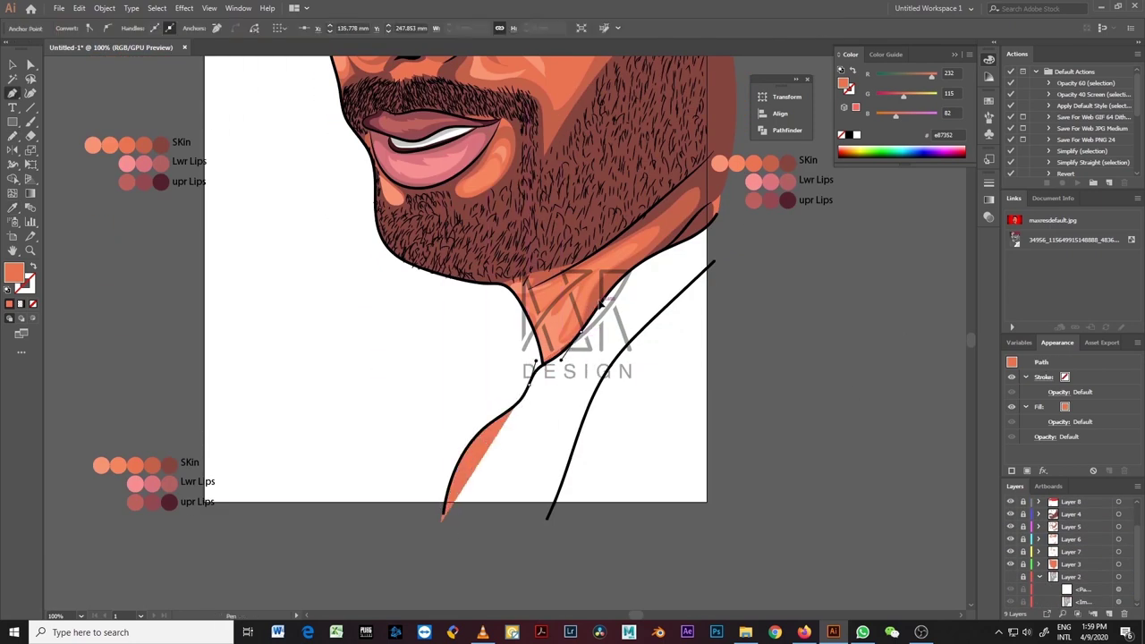
pyautogui.click(729, 175)
pyautogui.click(741, 313)
pyautogui.click(759, 540)
pyautogui.click(539, 573)
pyautogui.click(442, 518)
pyautogui.moveTo(903, 93); pyautogui.dragTo(934, 98)
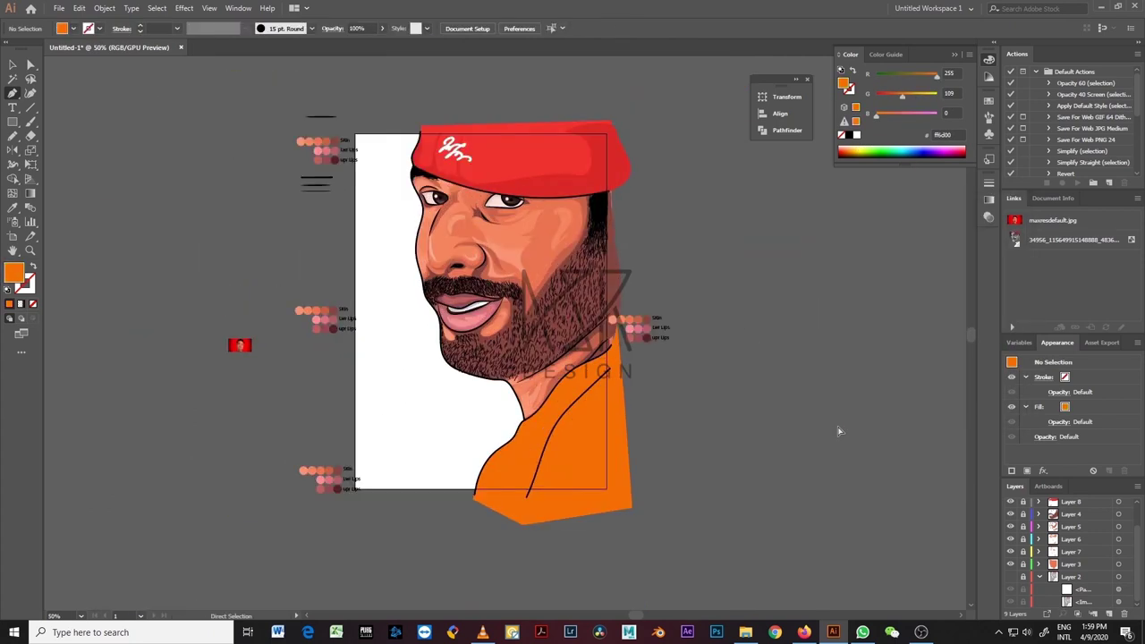
pyautogui.hotkey('ctrl', '=')
pyautogui.press('n')
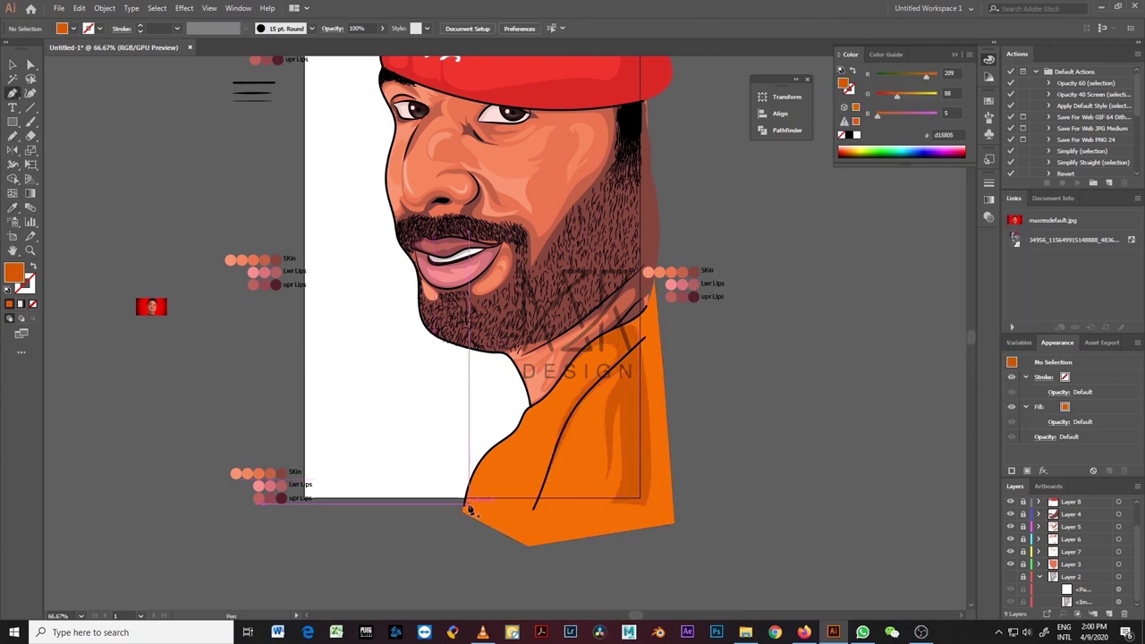
pyautogui.scroll(3, 481, 510)
pyautogui.press('n')
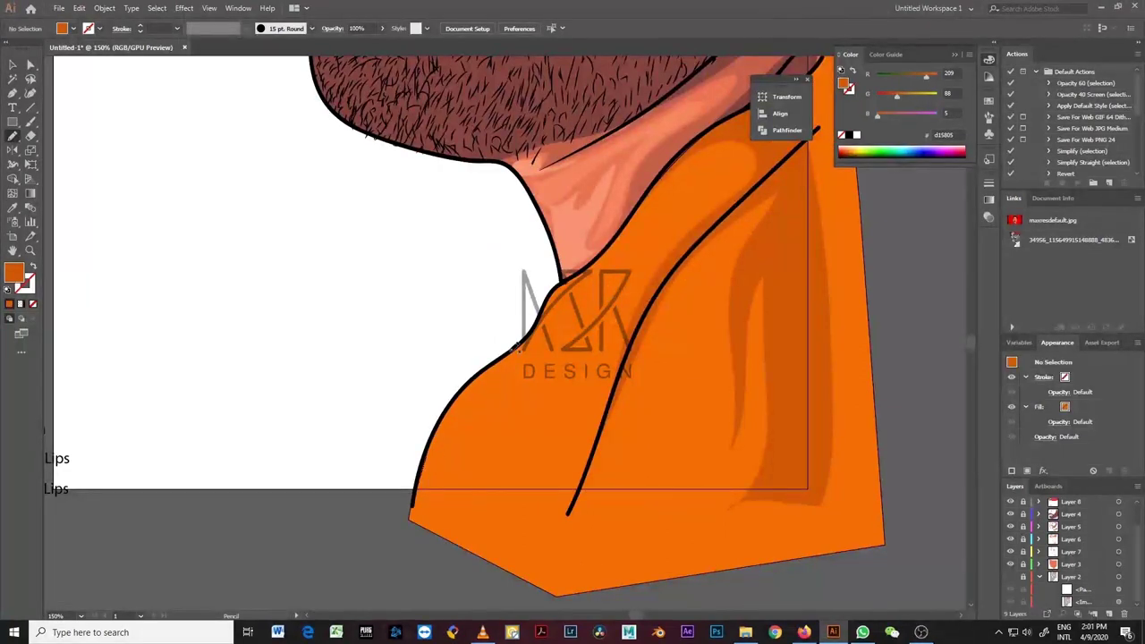